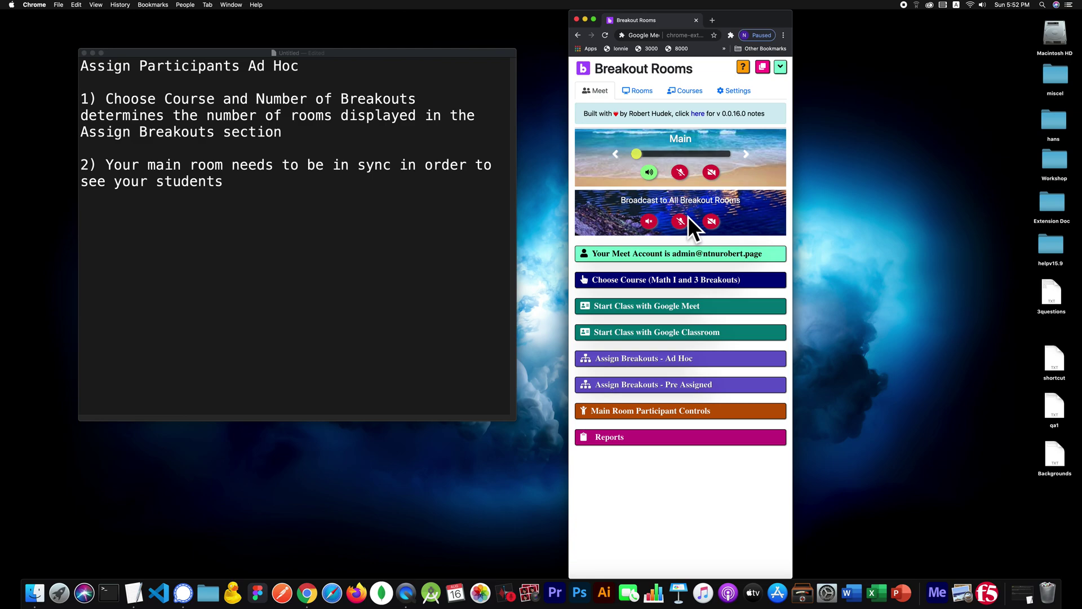
Step: Shift the panel right, check Math I's 3 breakouts and room links, and show Meet room options
left_click_drag(742, 15, 776, 15)
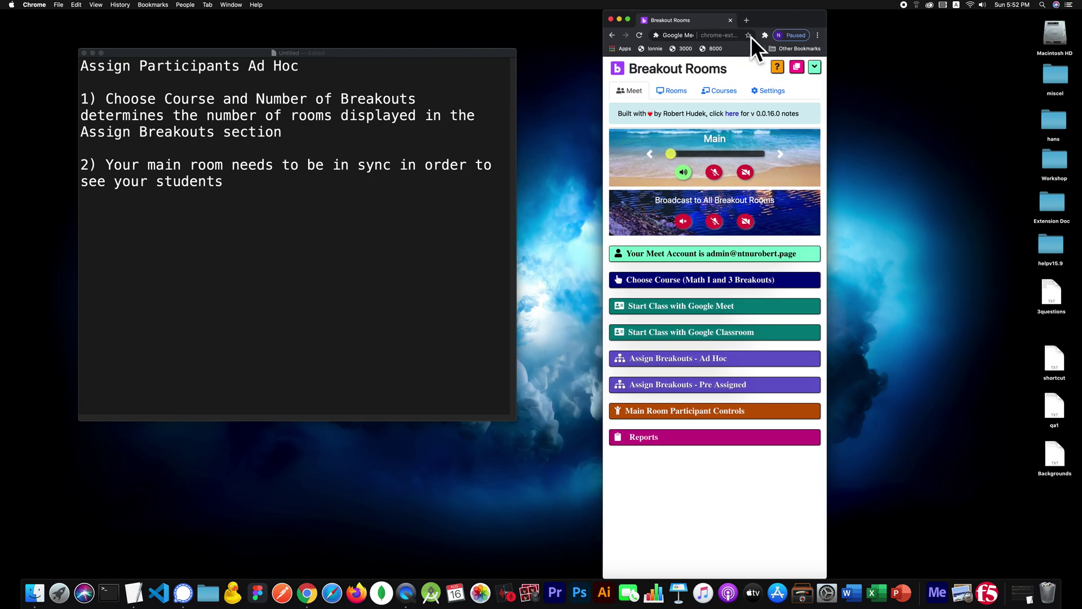
left_click(653, 282)
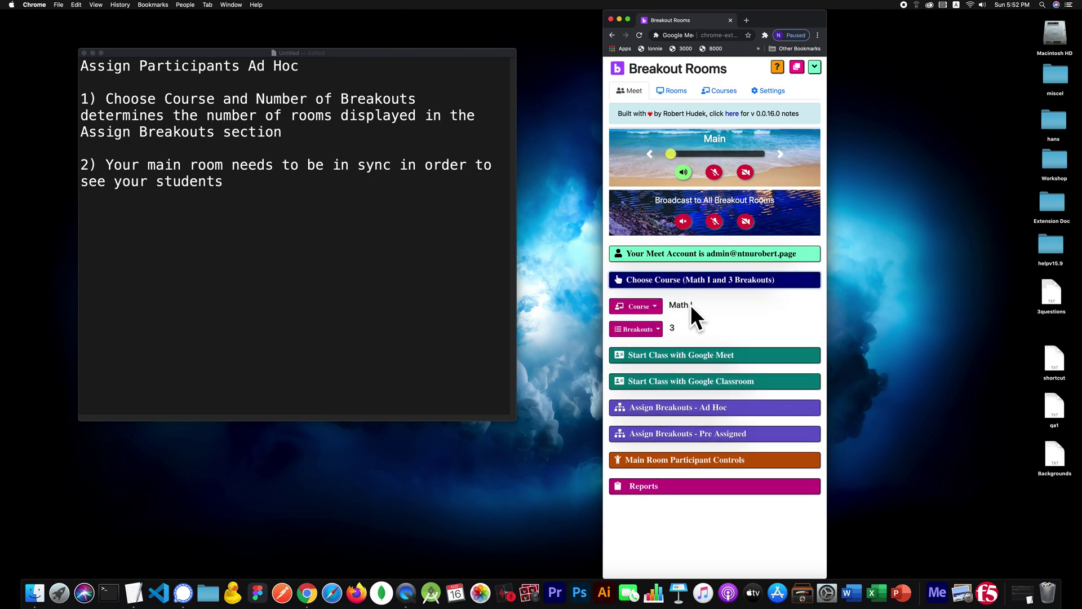
left_click(670, 90)
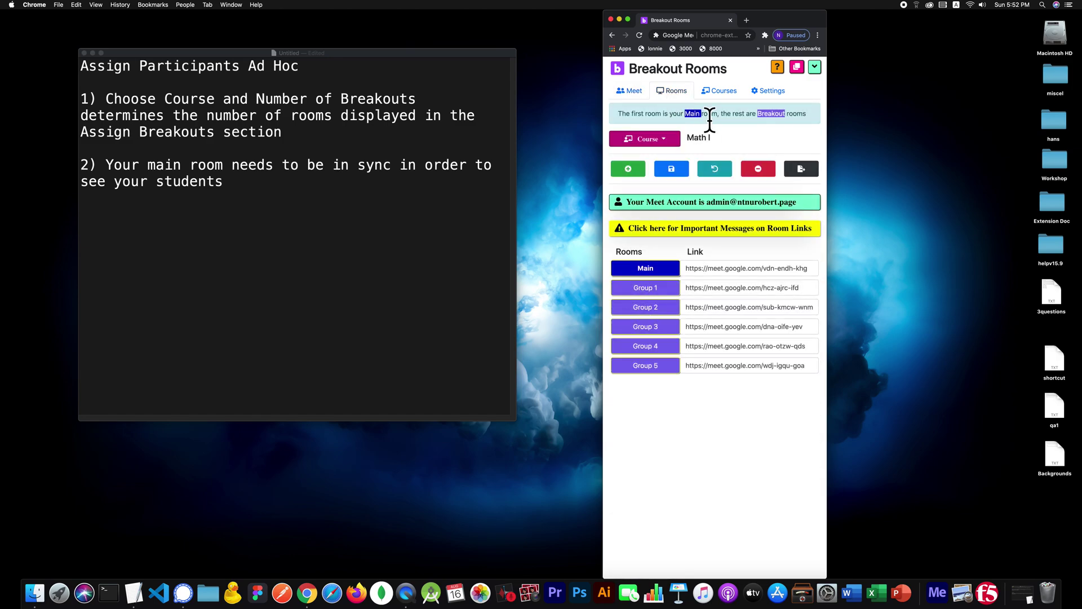
left_click(630, 88)
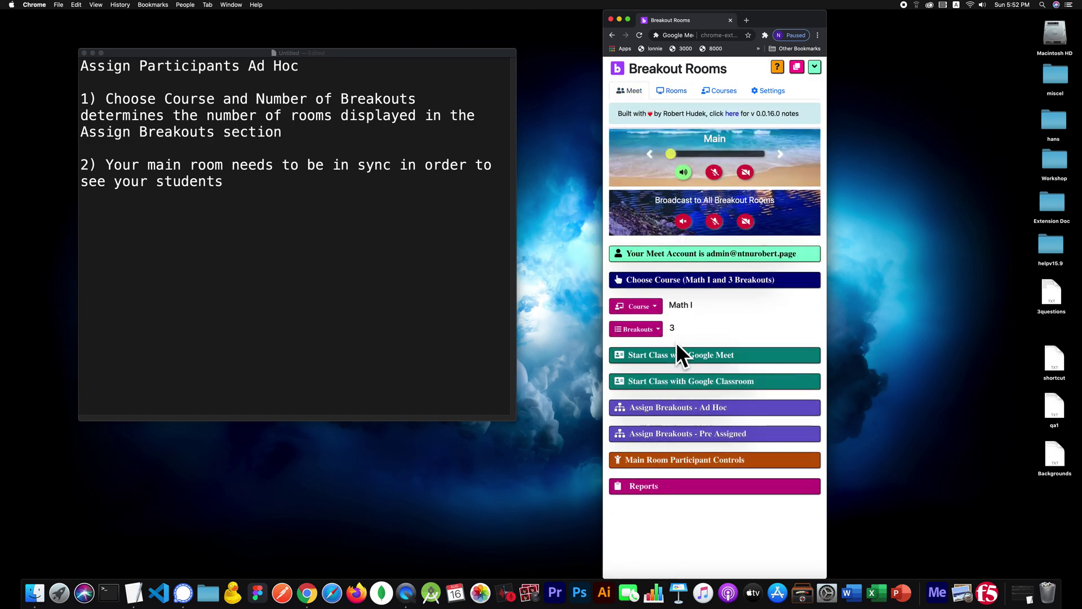
left_click(689, 276)
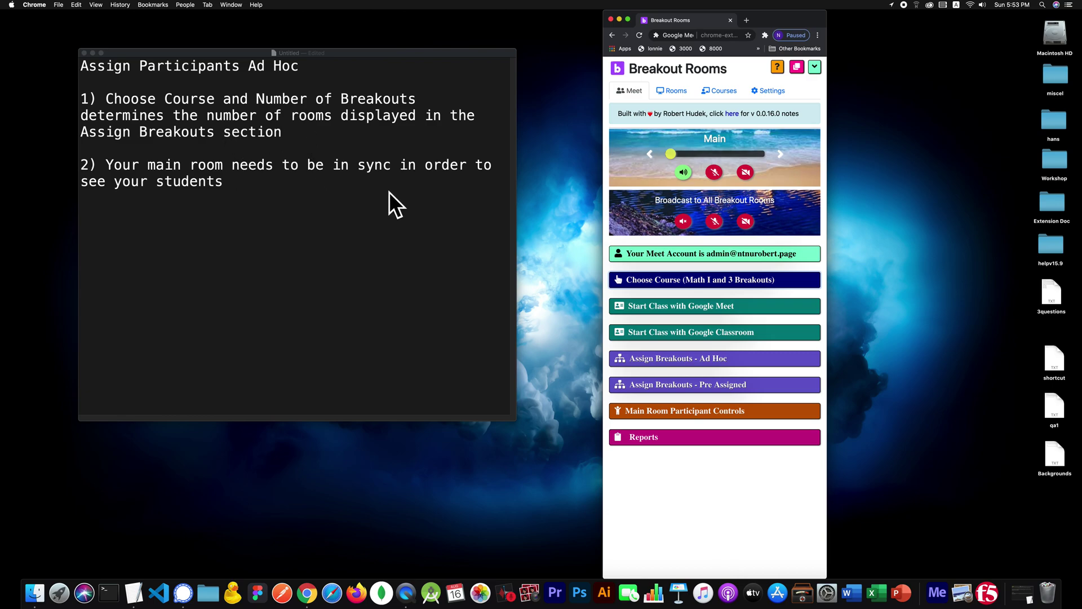
left_click(712, 306)
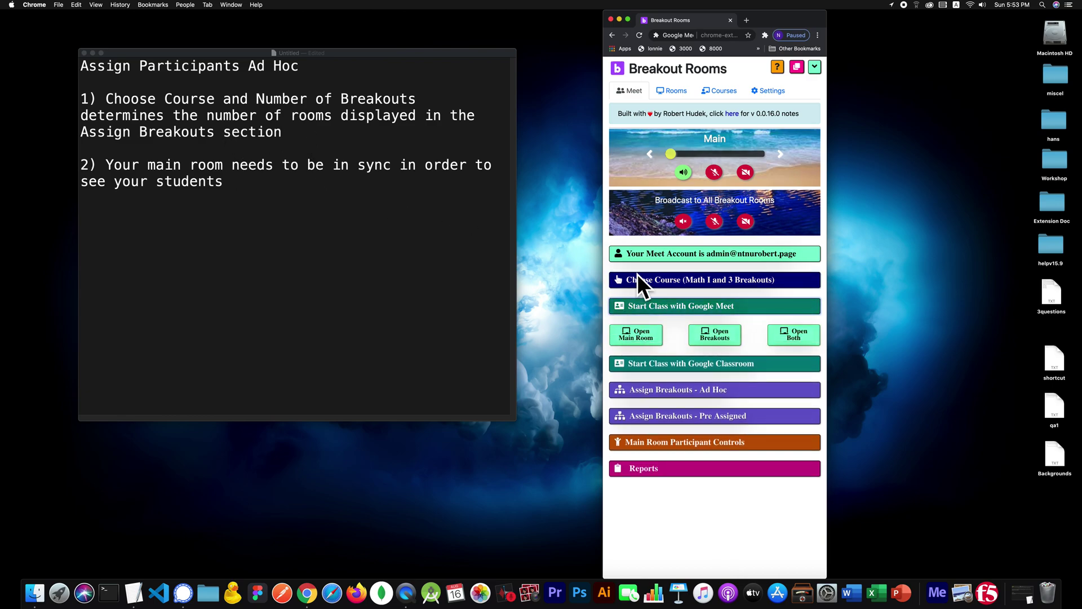
Step: Confirm the Breakouts dropdown stays at 3 for Math I and collapse Choose Course
left_click(660, 279)
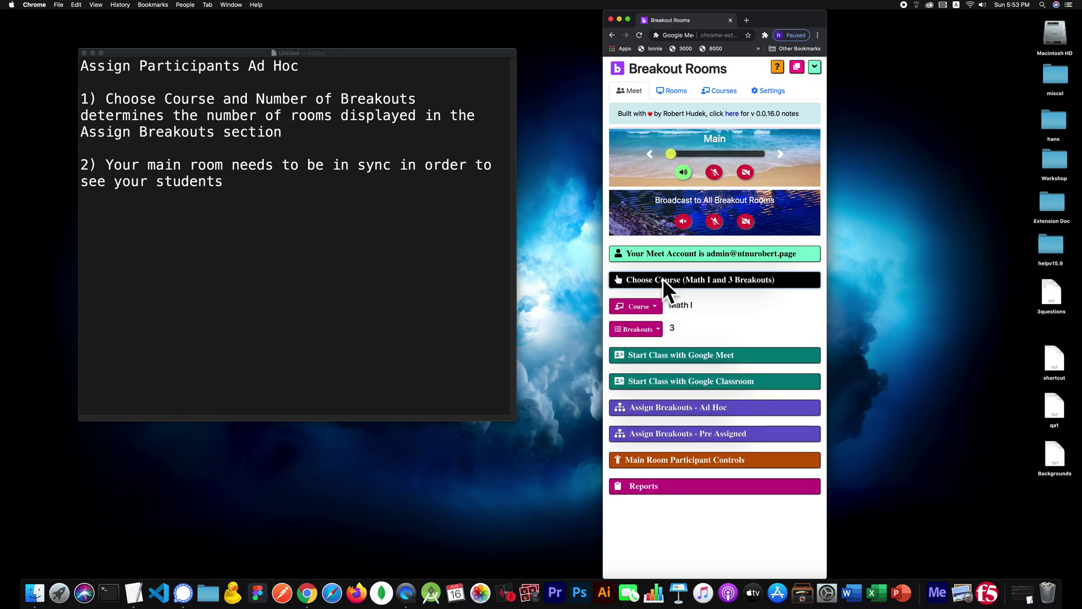
left_click(652, 327)
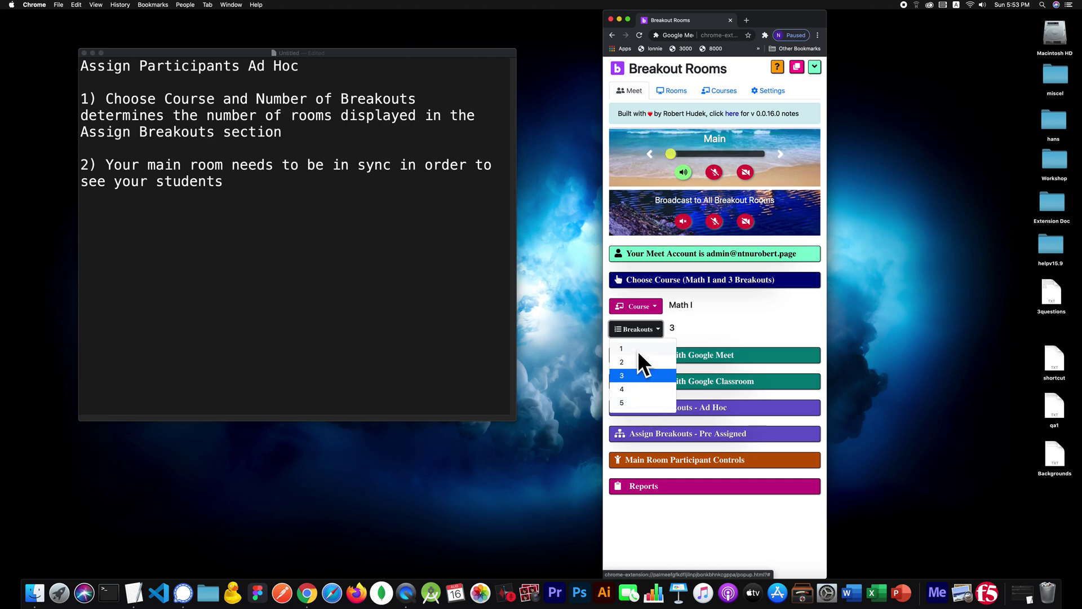
left_click(652, 325)
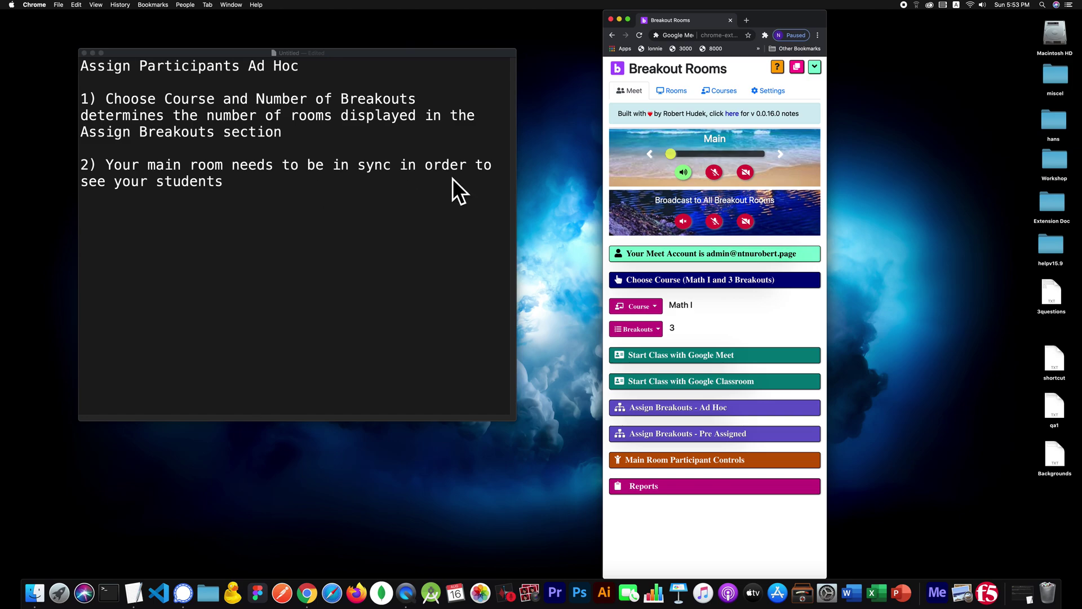
left_click(715, 273)
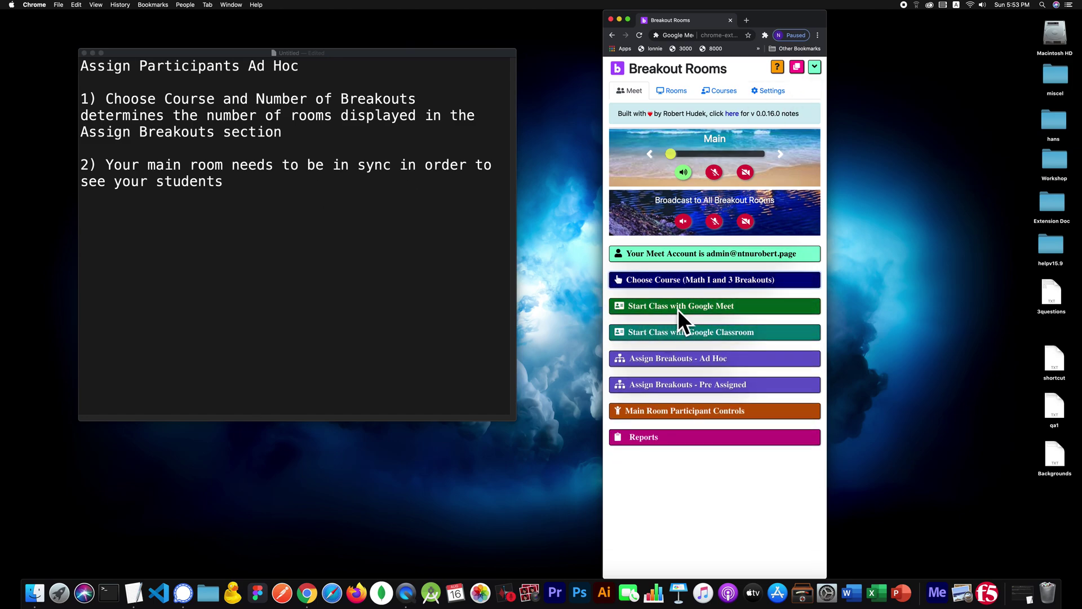
Step: Open the Math I main Meet room and expand Assign Breakouts - Ad Hoc
left_click(682, 305)
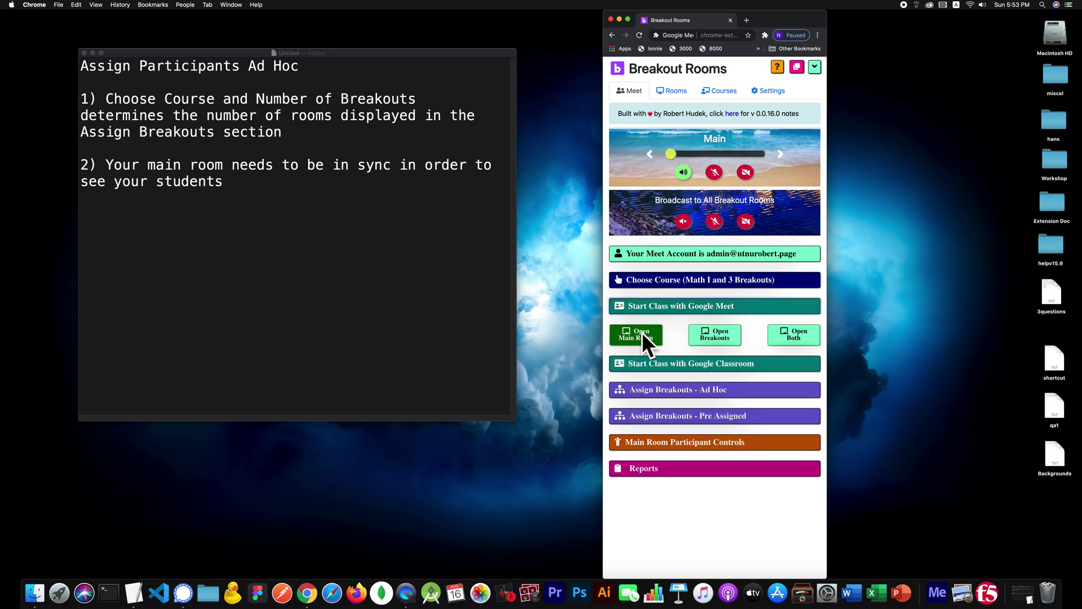
left_click(675, 90)
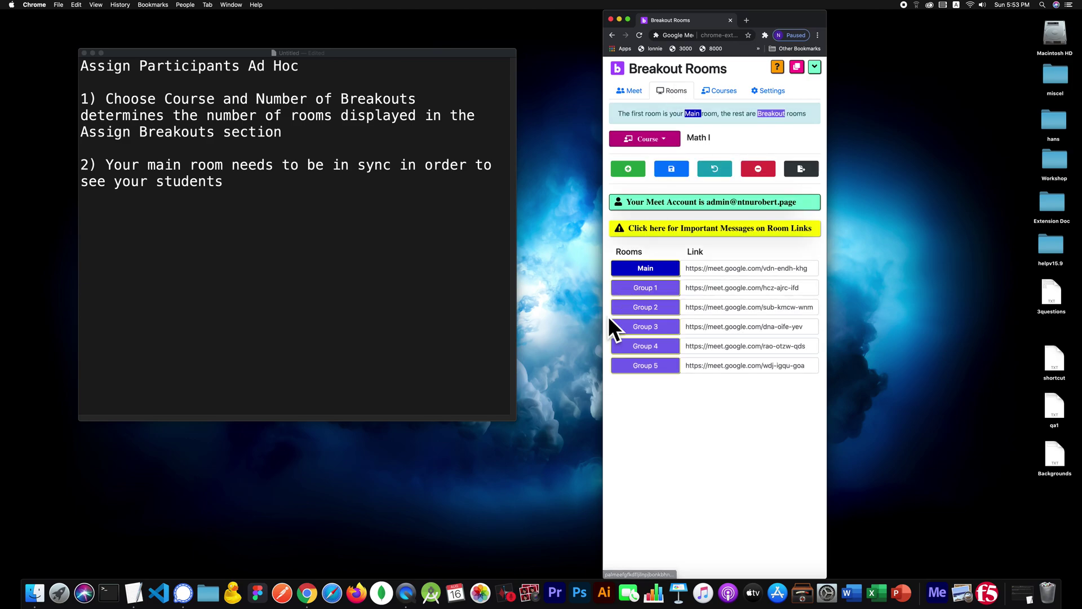
left_click(640, 89)
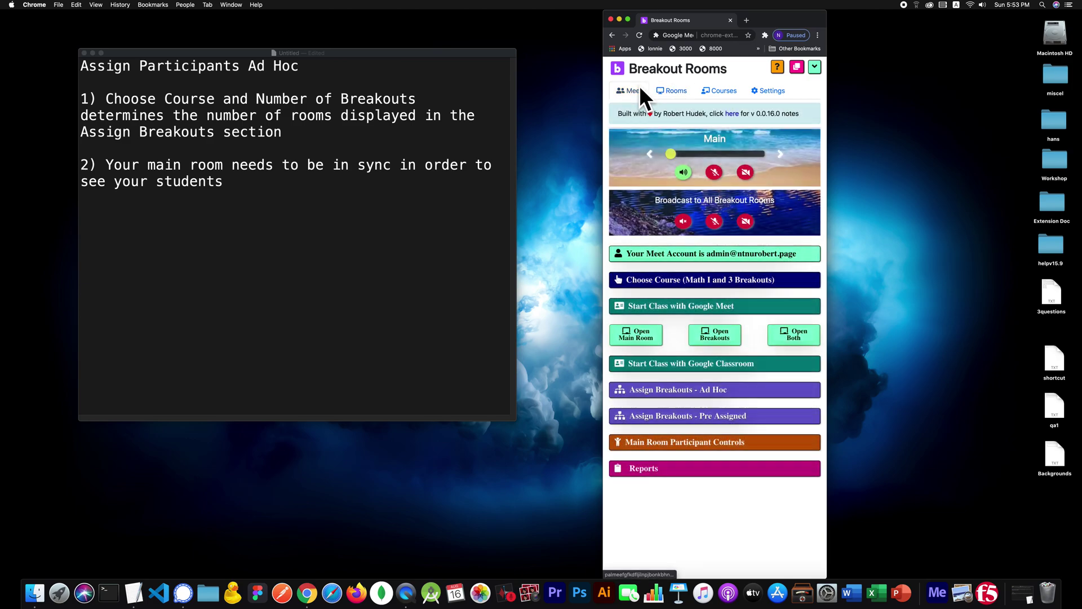
left_click(646, 336)
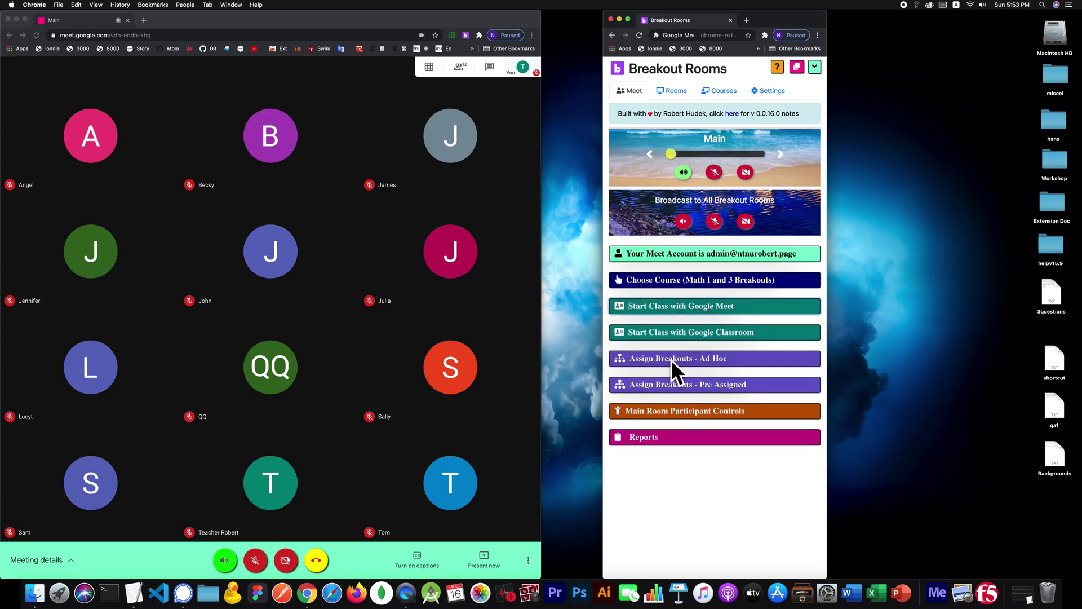
left_click(665, 363)
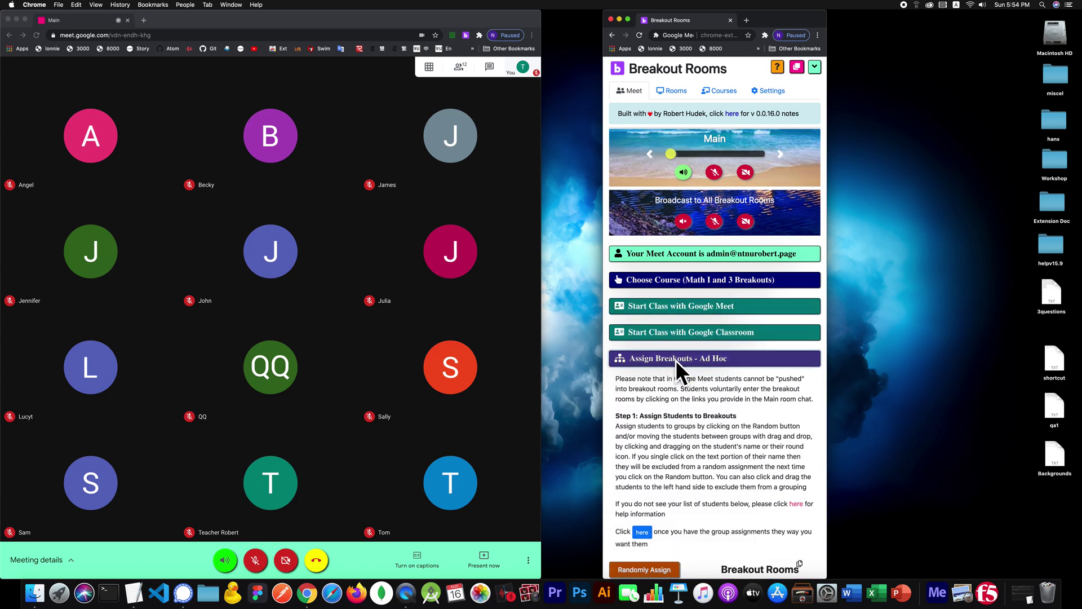
Step: Change the Math I course's Breakouts setting from 3 to 4
scroll(676, 359, "down", 3)
scroll(682, 225, "down", 3)
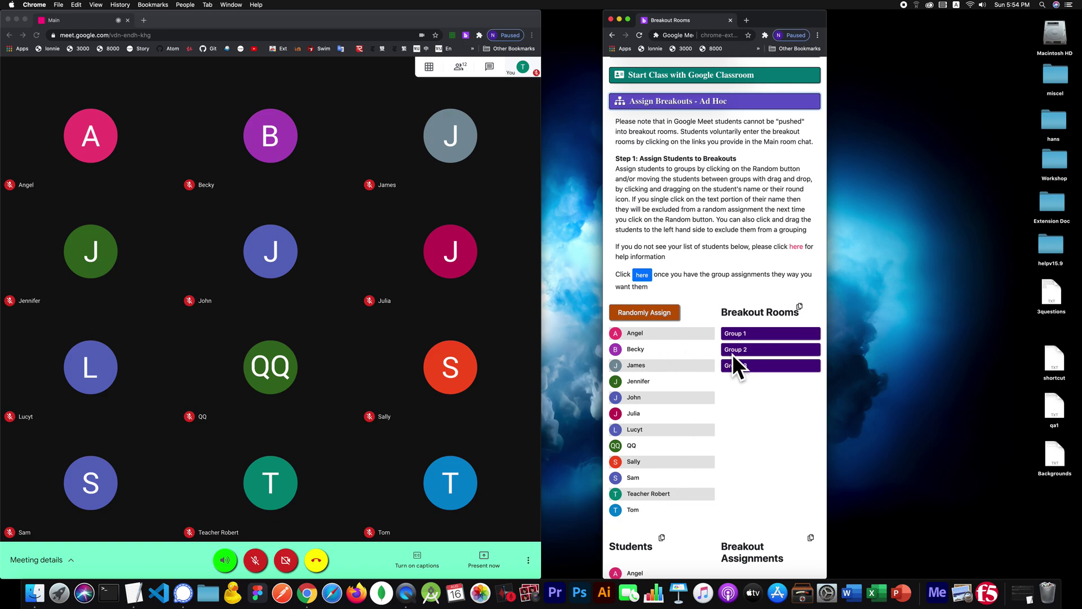
scroll(698, 314, "up", 3)
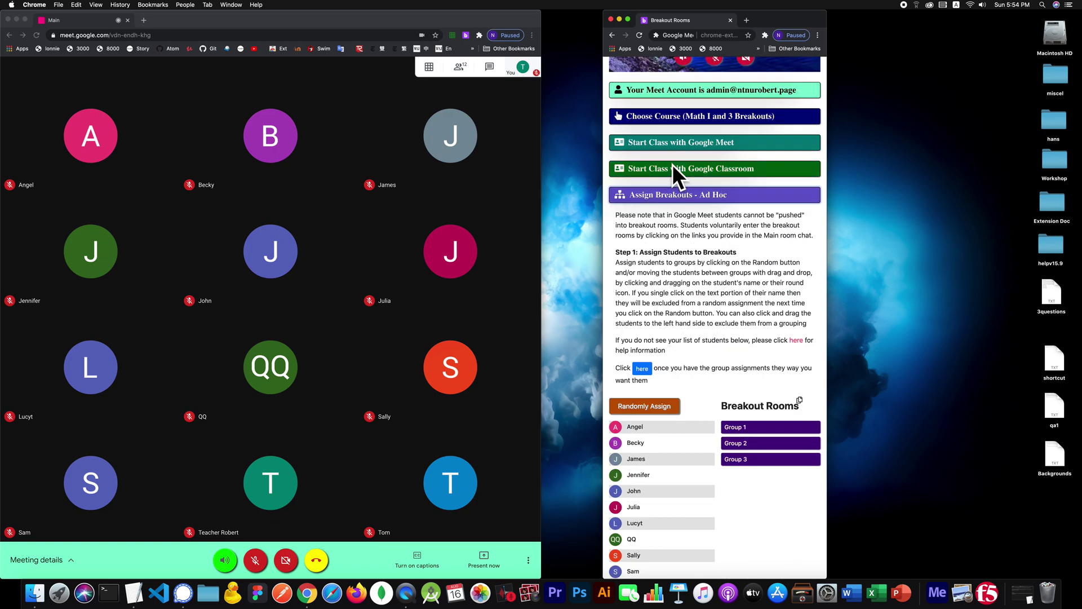
left_click(692, 117)
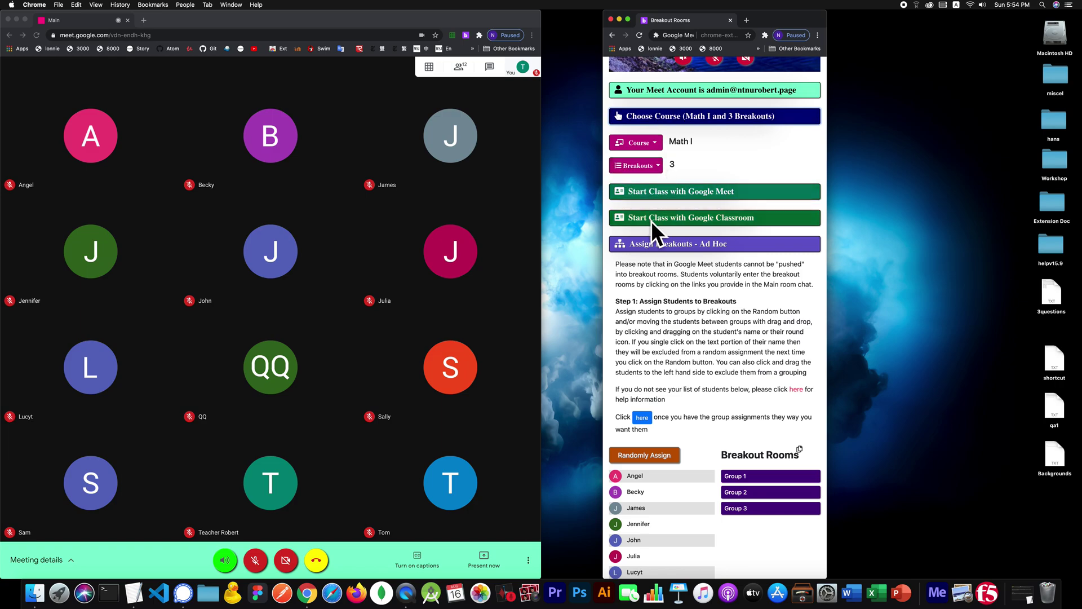
left_click(647, 167)
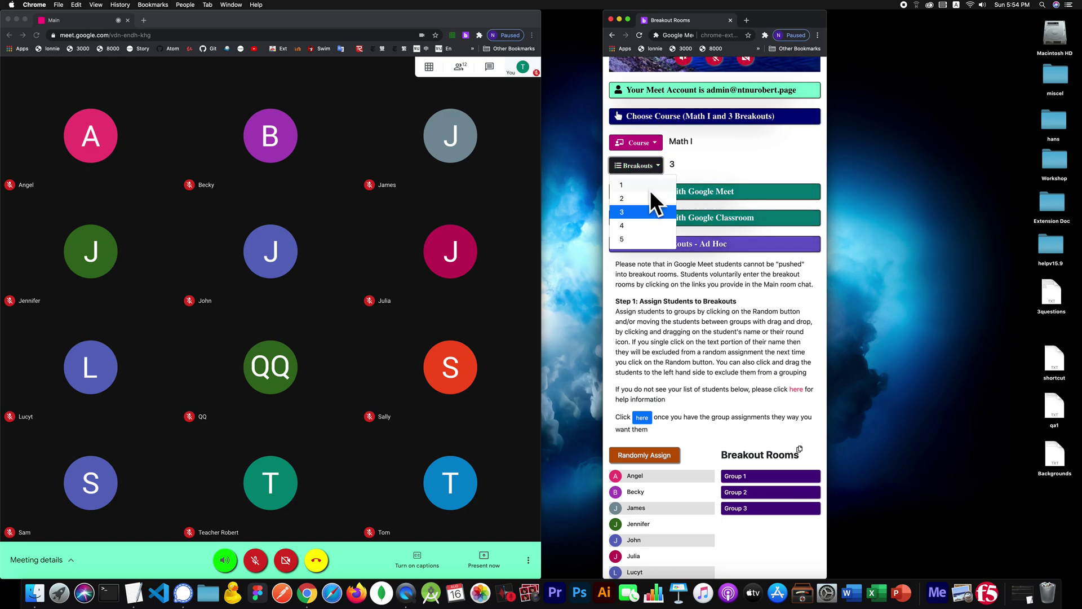
left_click(629, 225)
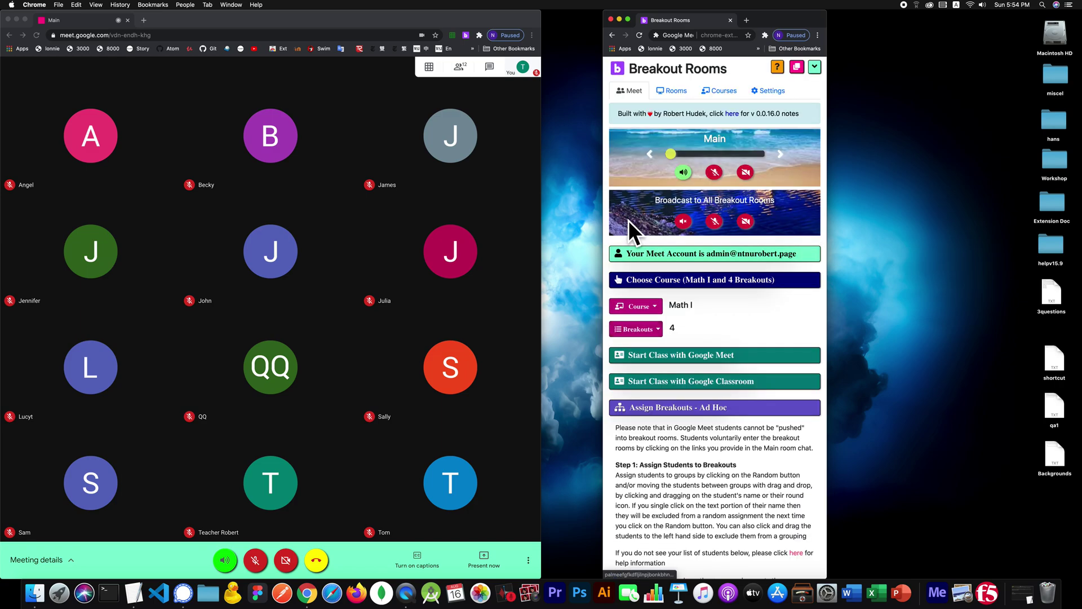
Step: Refresh the ad hoc section to list Groups 1–4 and bring the TextEdit notes forward
left_click(698, 407)
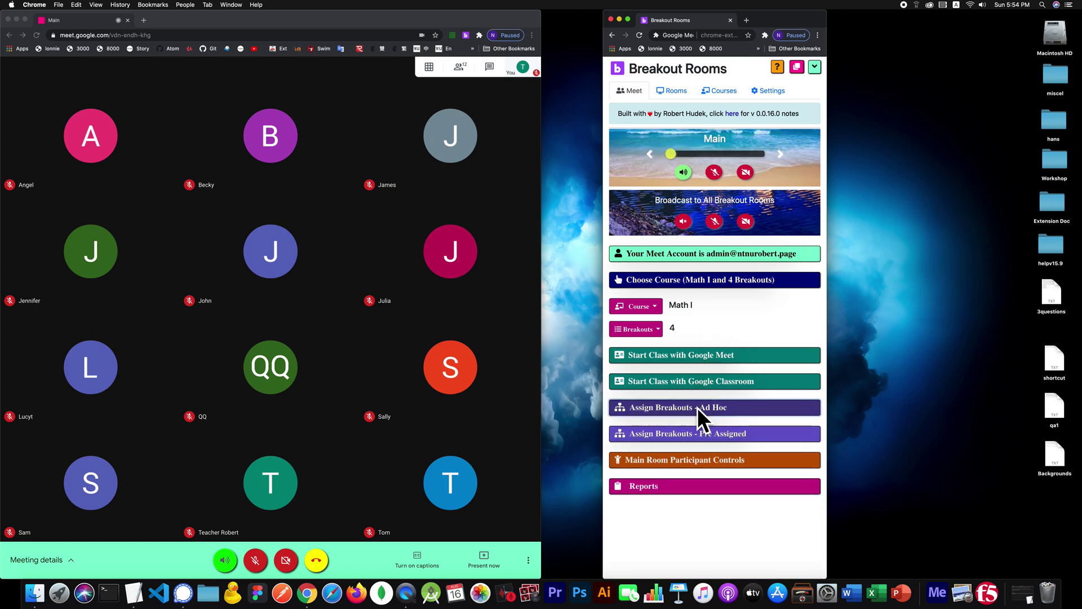
left_click(700, 406)
scroll(701, 405, "down", 5)
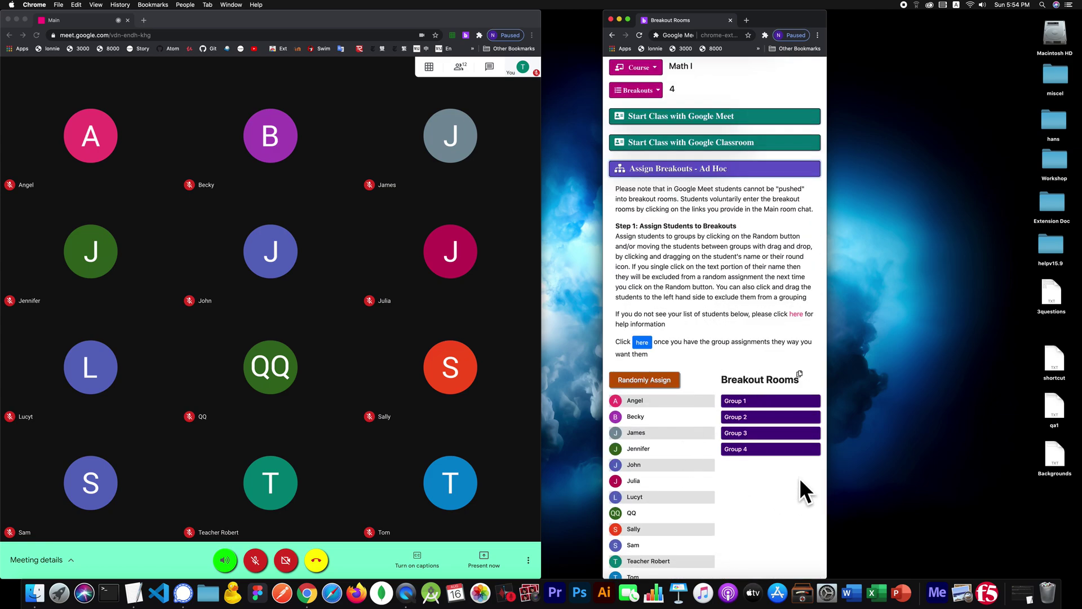
scroll(706, 86, "up", 1)
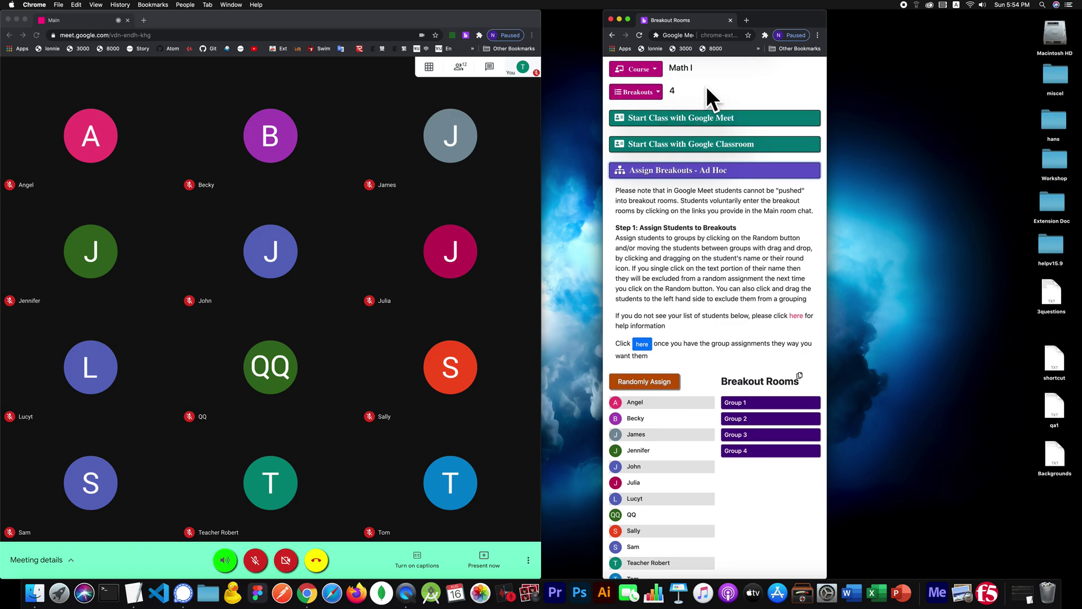
scroll(706, 86, "up", 2)
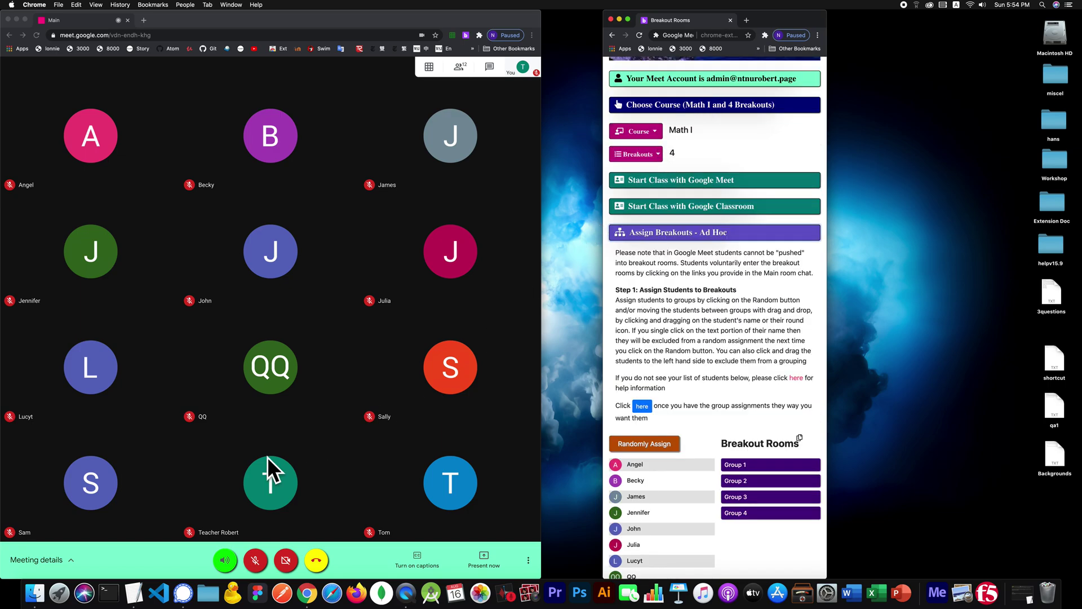
left_click(134, 592)
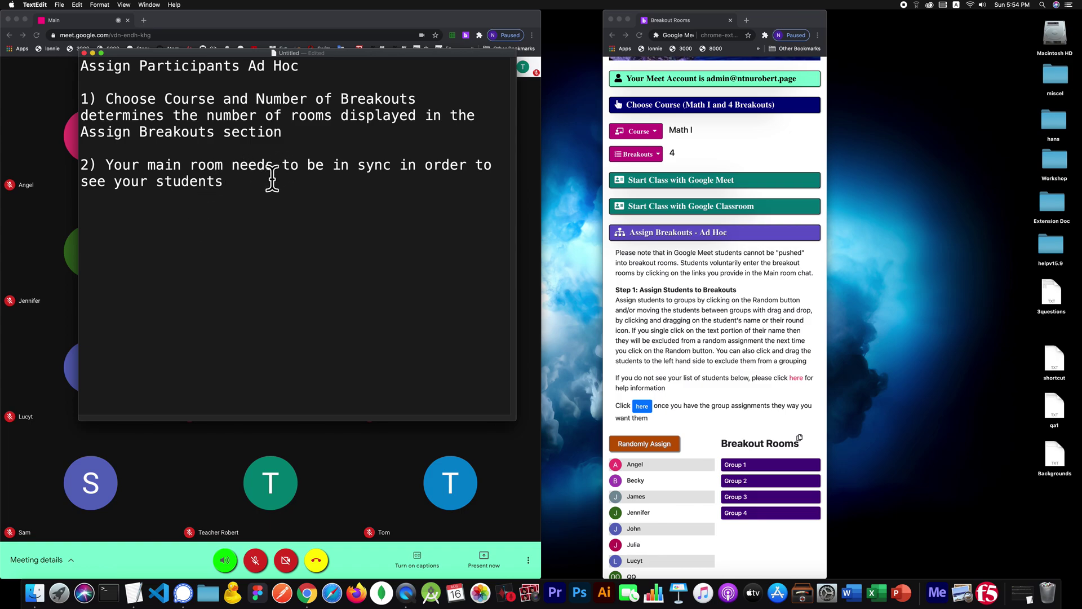
Step: Add note 3: 'It is not necessary to have the Breakout rooms open in order to assign students'
type("3) It is no")
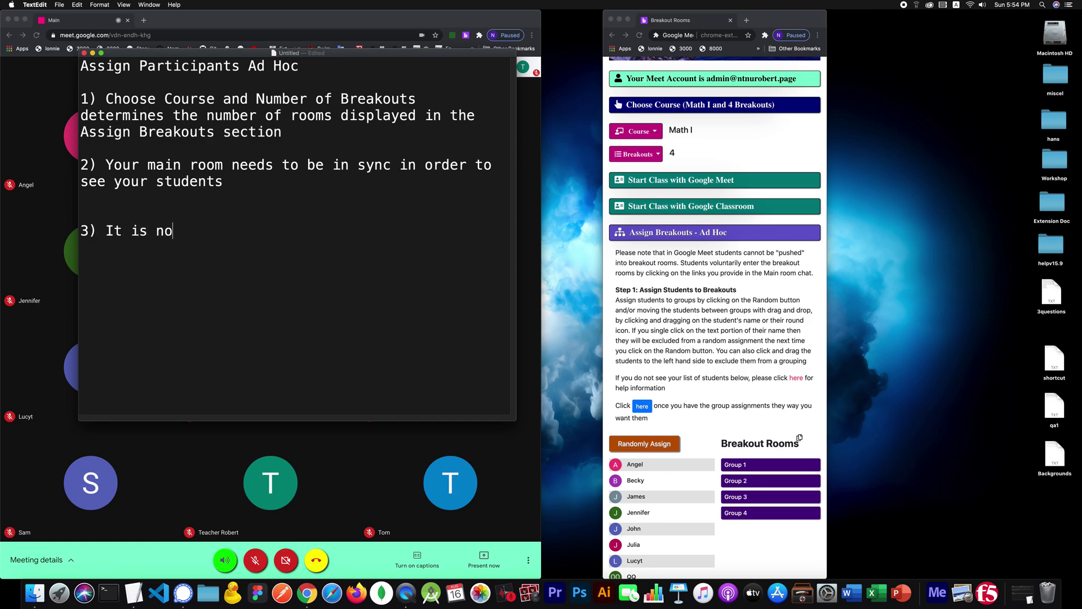
type("t necessary to")
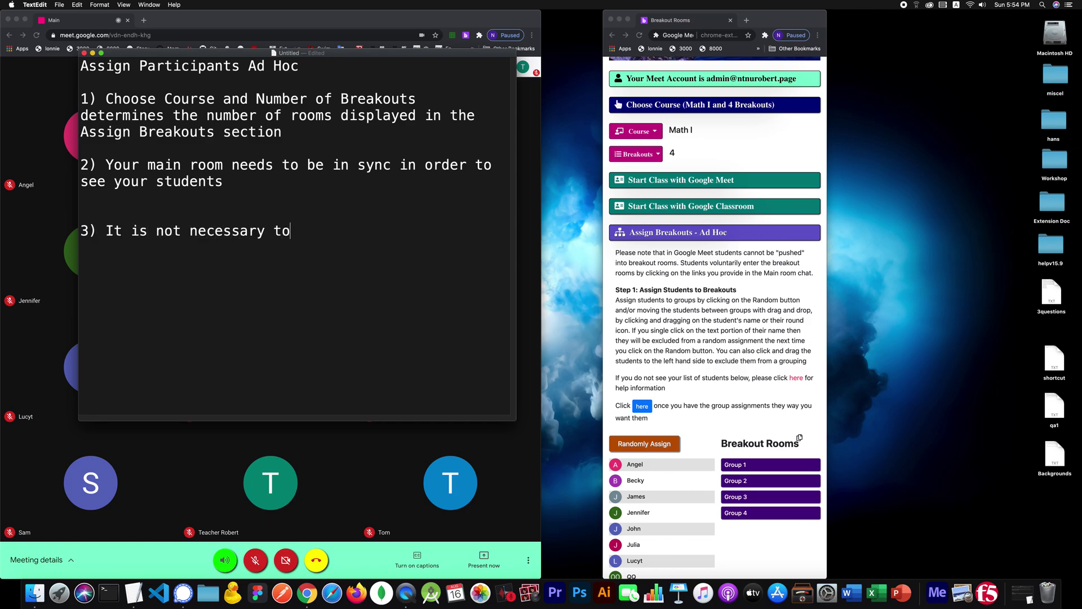
type(" have the Breakout rooms")
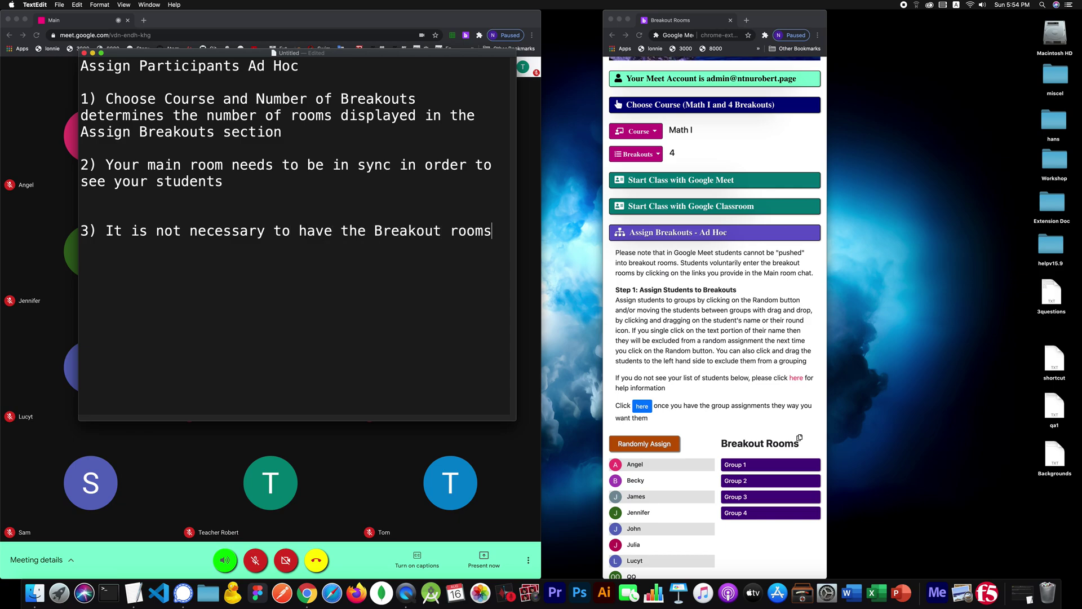
type(" open in order to as")
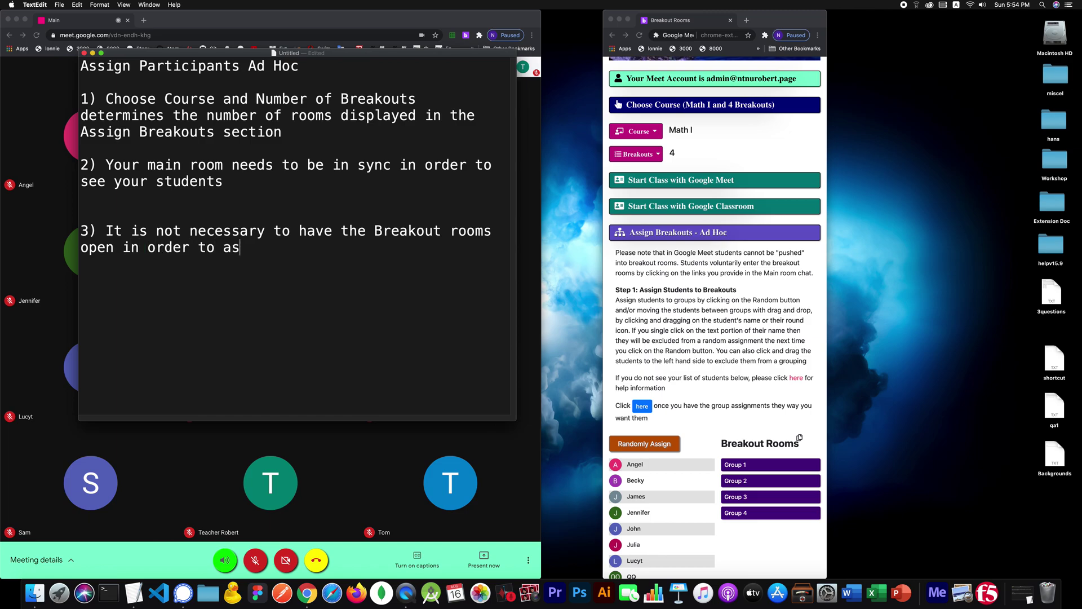
type("sign students")
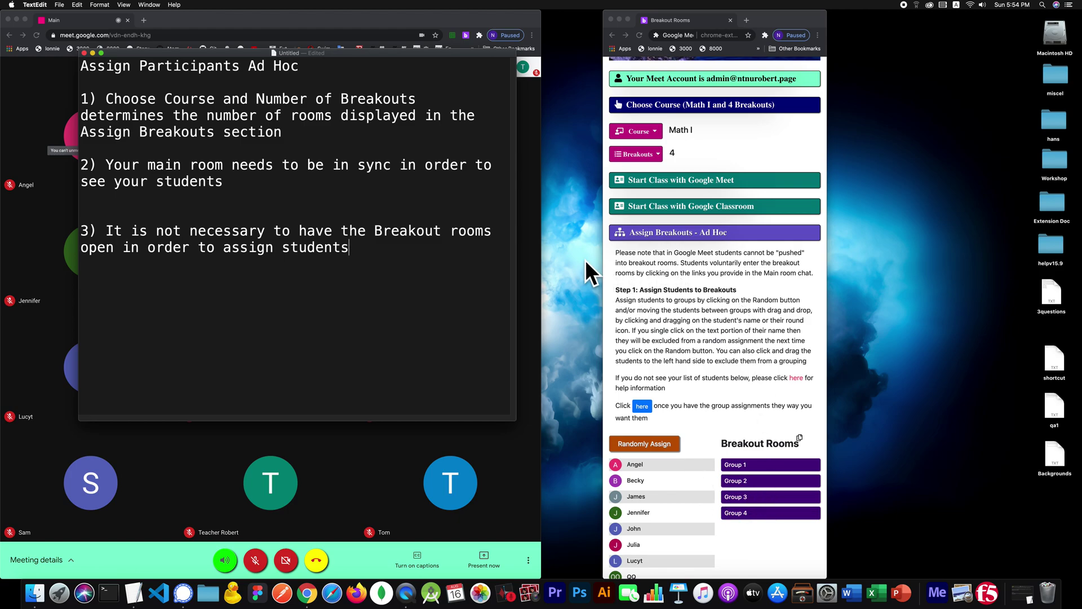
left_click(613, 249)
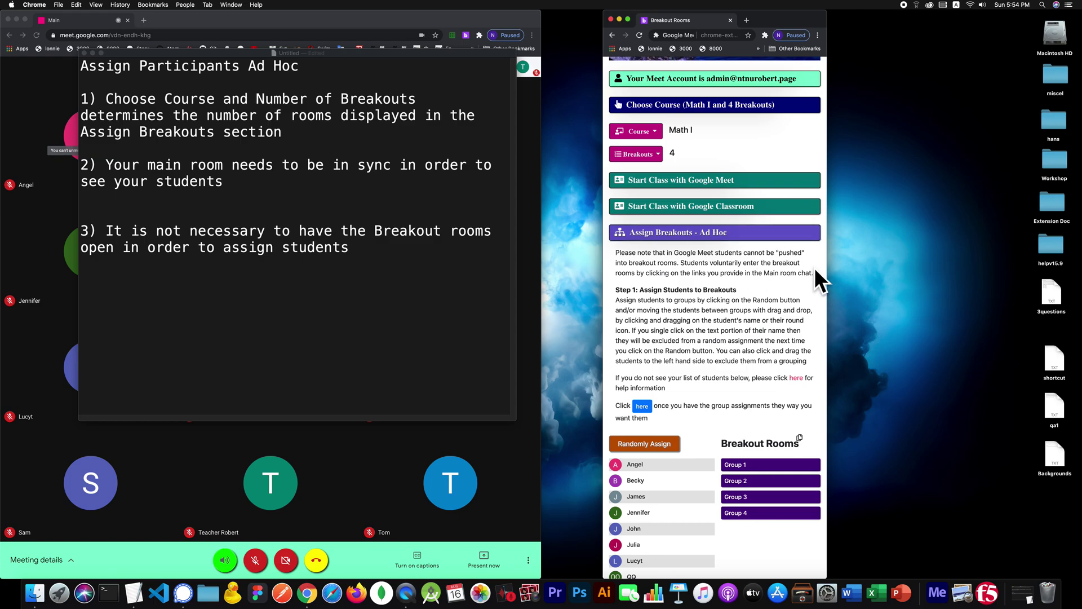
Step: Randomly assign the participants to Groups 1–4, reshuffling three more times
left_click_drag(814, 267, 614, 252)
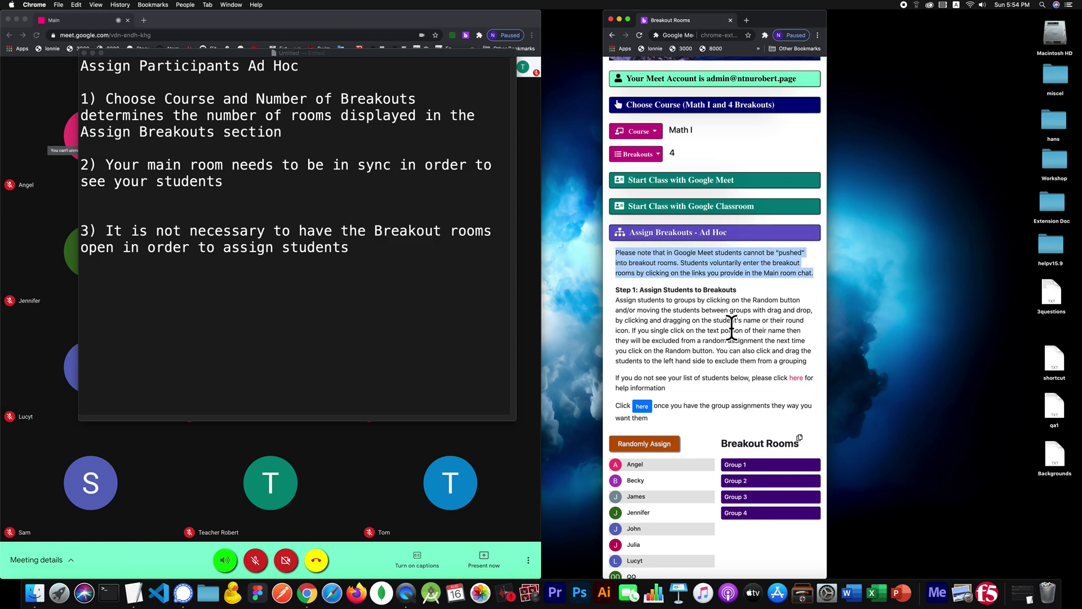
scroll(732, 330, "down", 5)
scroll(732, 327, "up", 3)
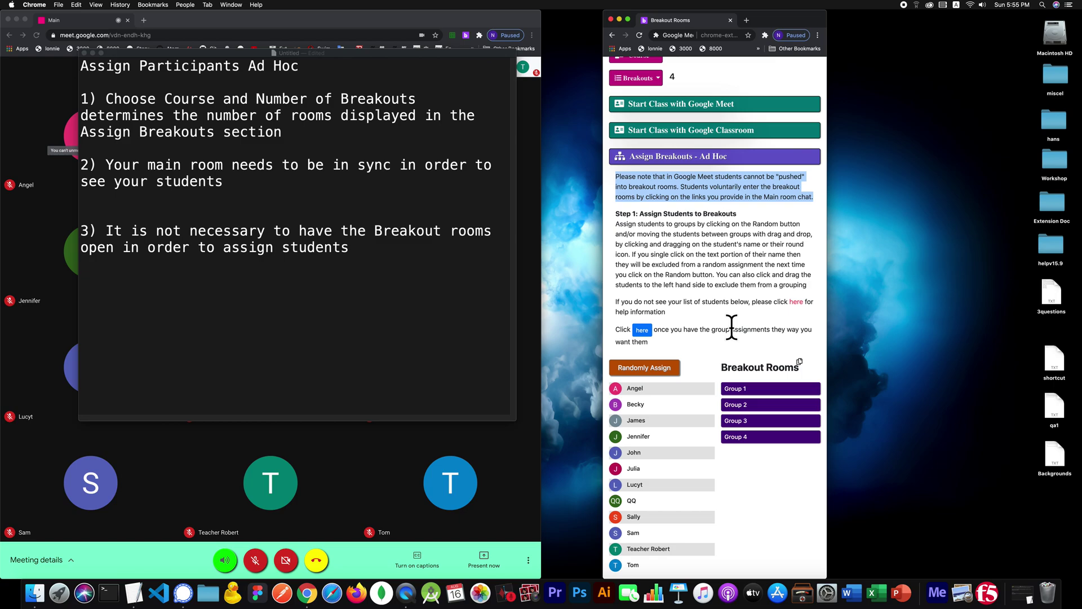
left_click(647, 363)
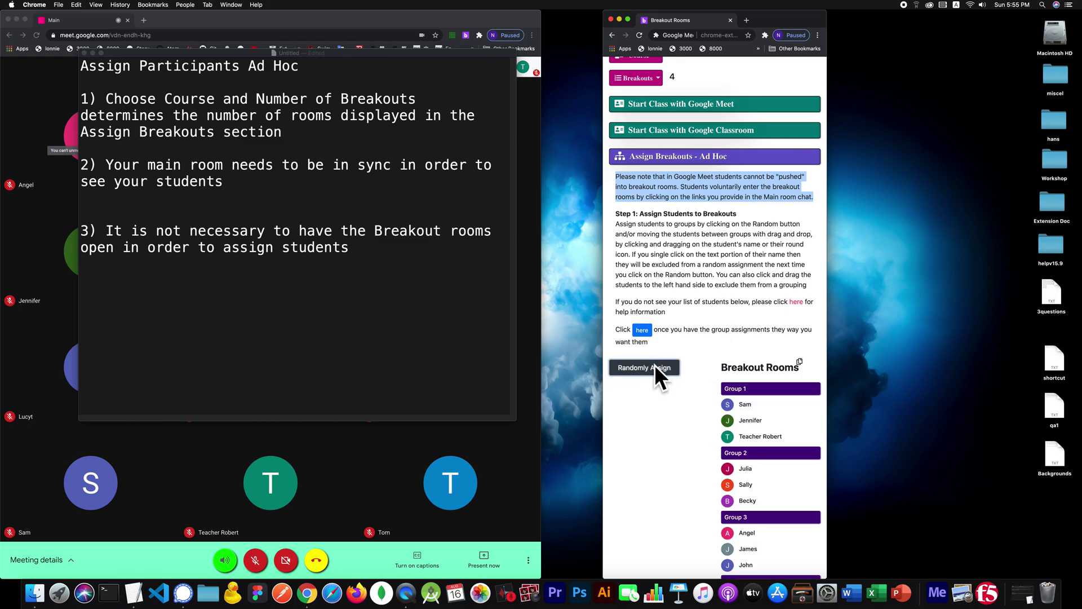
scroll(655, 364, "down", 3)
left_click(645, 199)
left_click(645, 201)
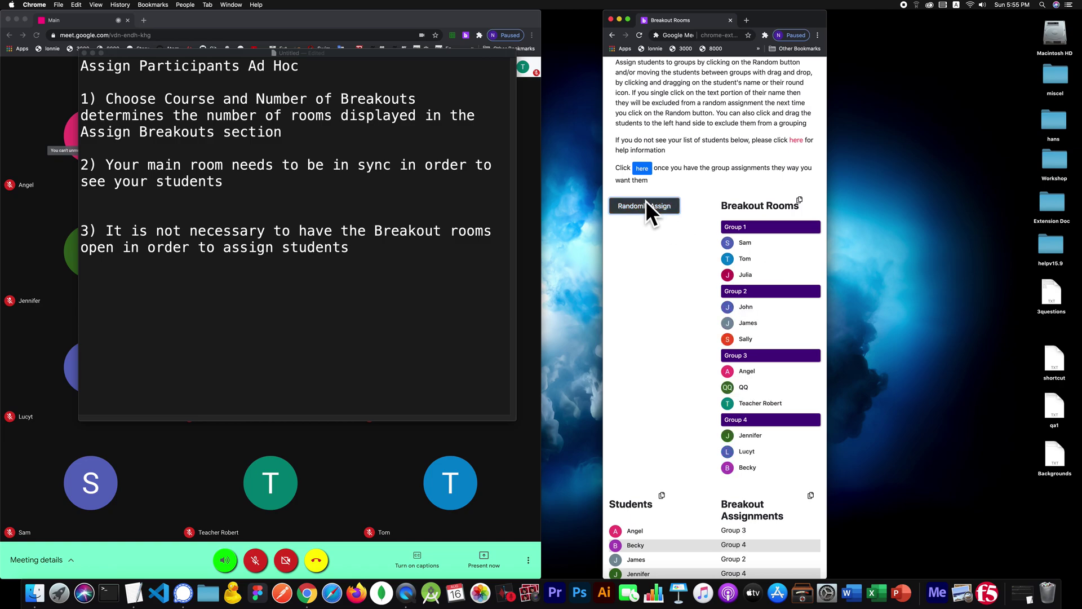
left_click(645, 201)
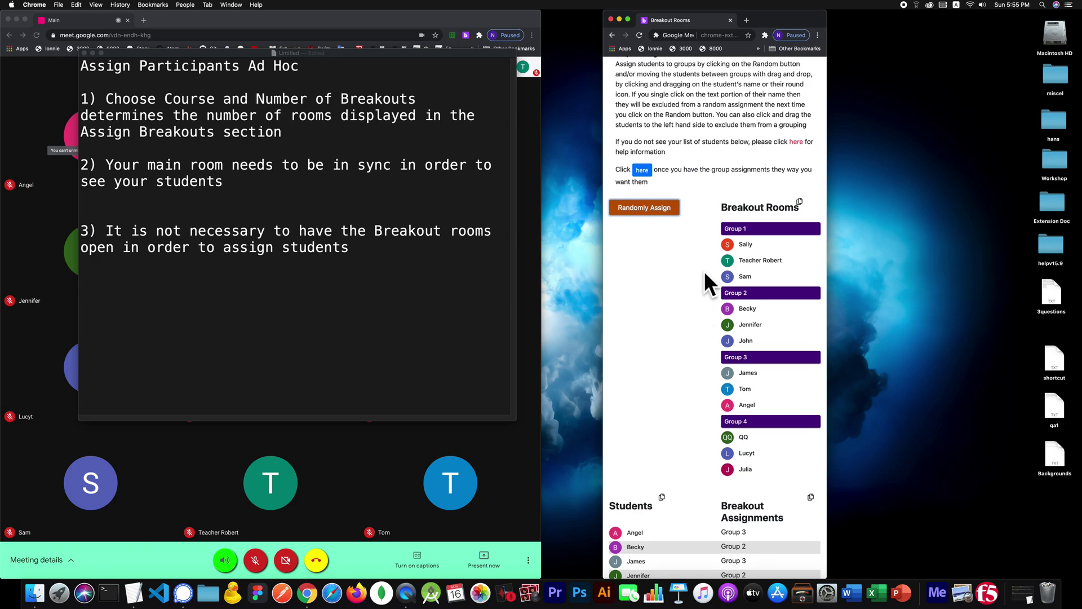
scroll(704, 271, "up", 5)
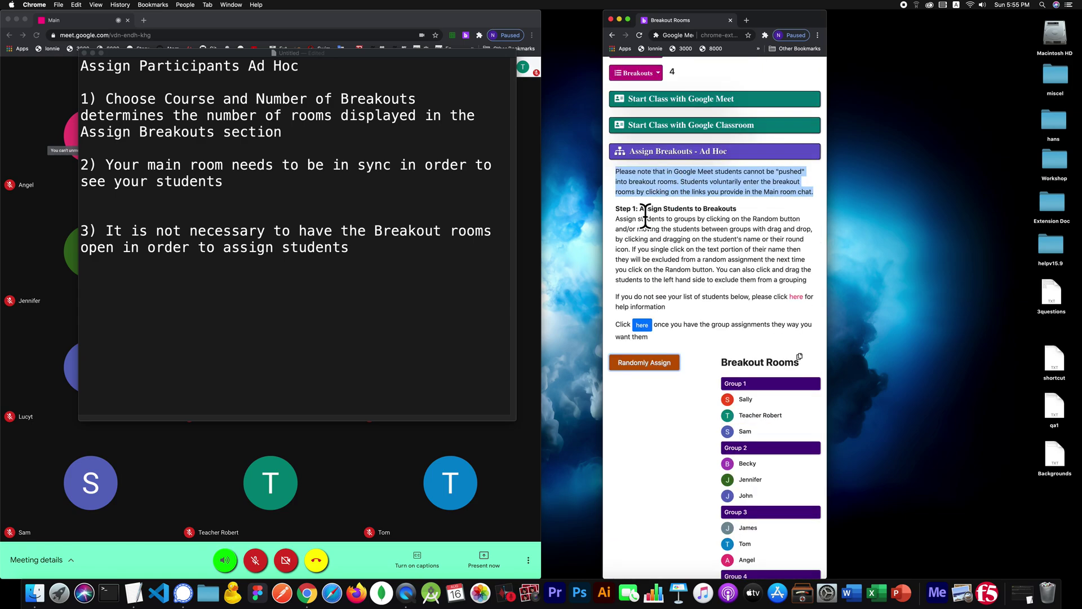
scroll(704, 274, "up", 1)
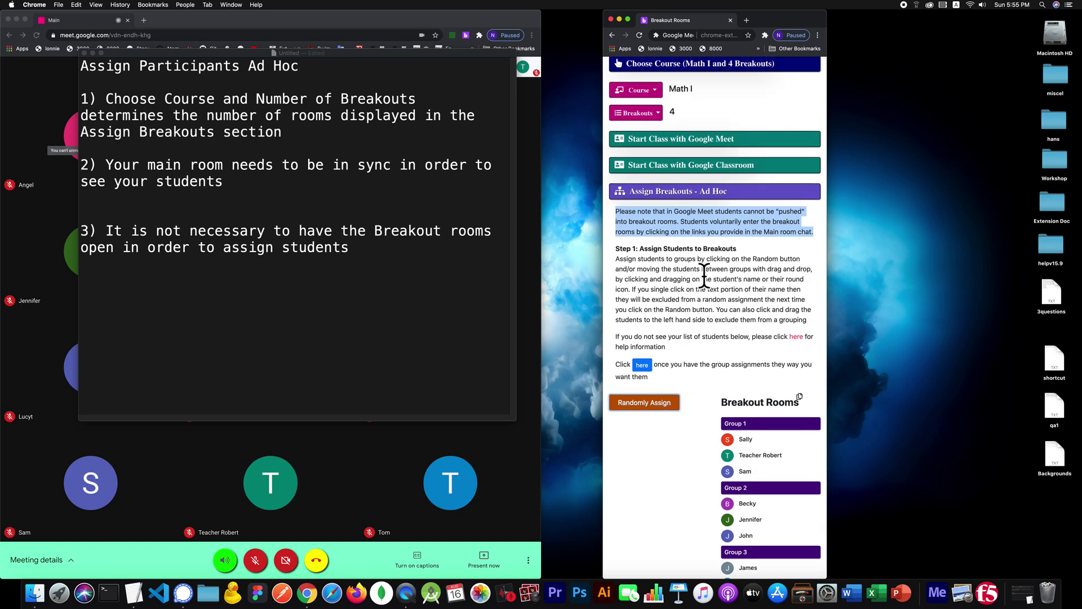
scroll(618, 229, "up", 1)
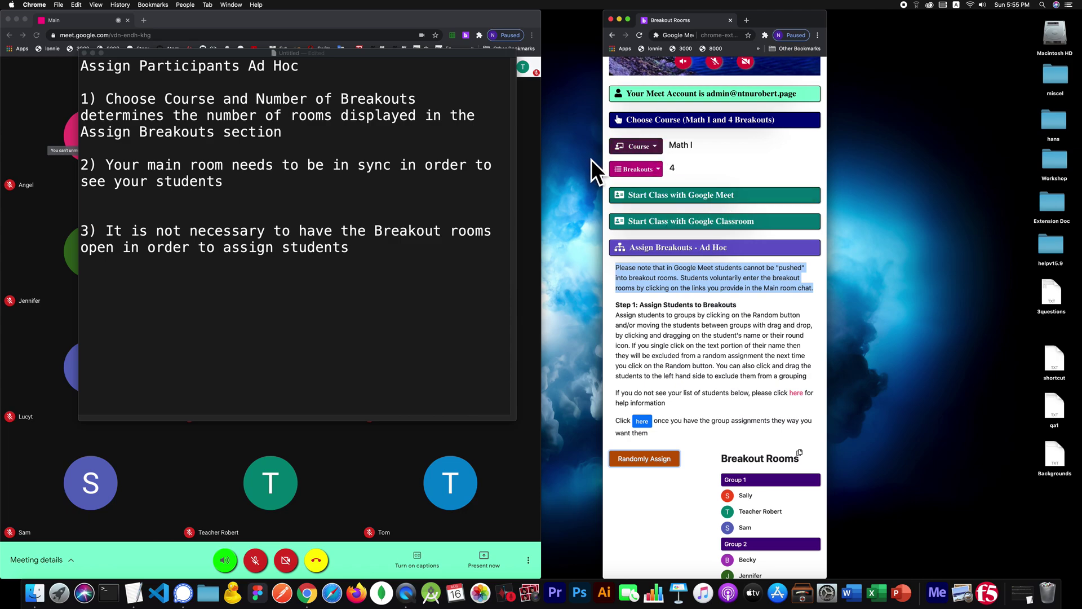
Step: Open the Group 1–4 breakout Meet rooms, tile all meeting windows, and move the panel aside
left_click(719, 196)
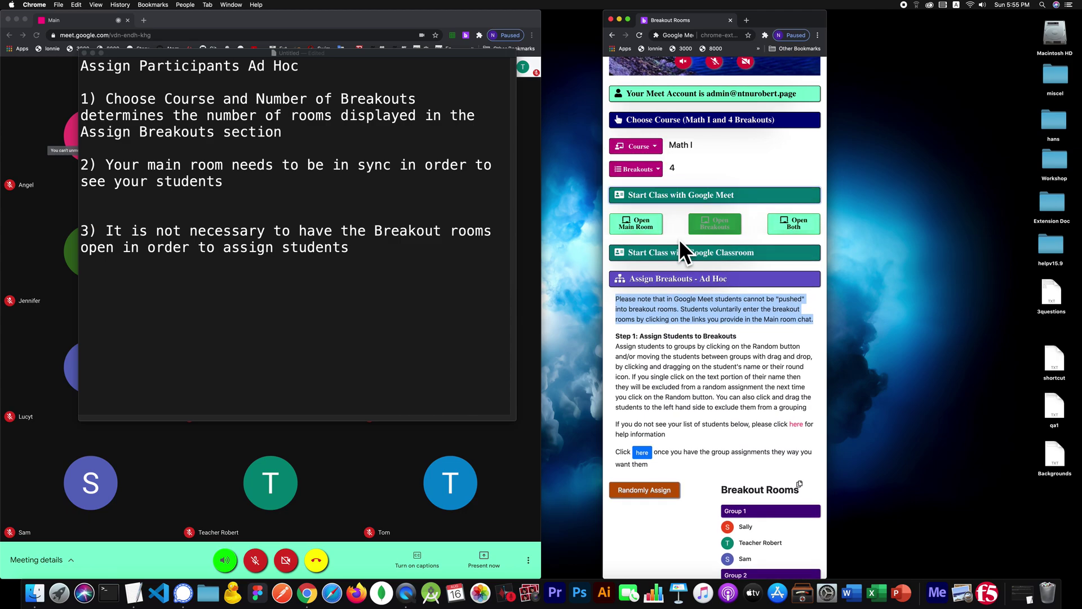
left_click(716, 224)
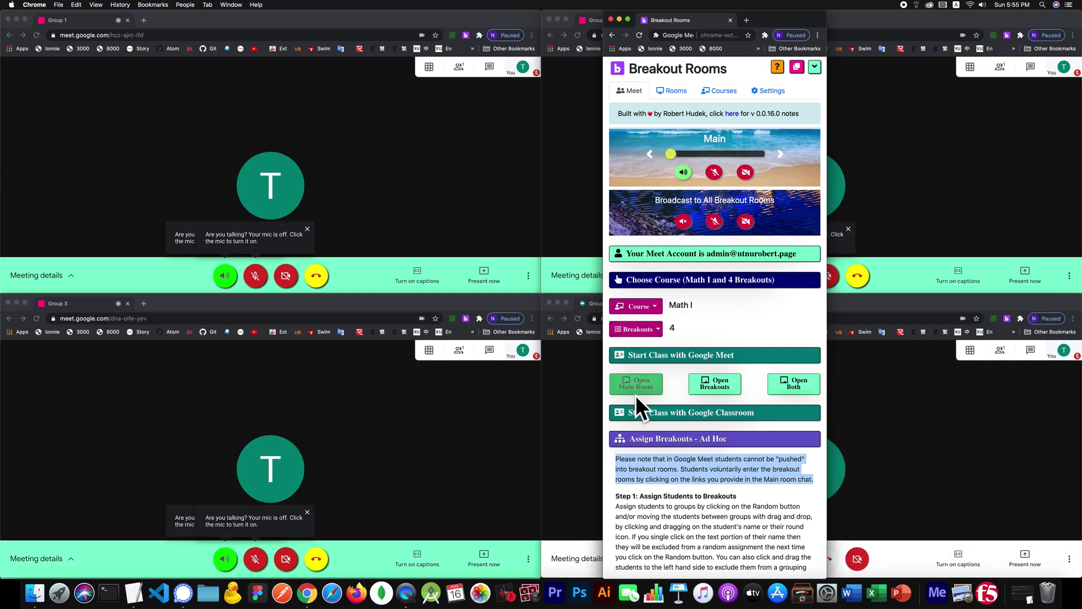
left_click(674, 473)
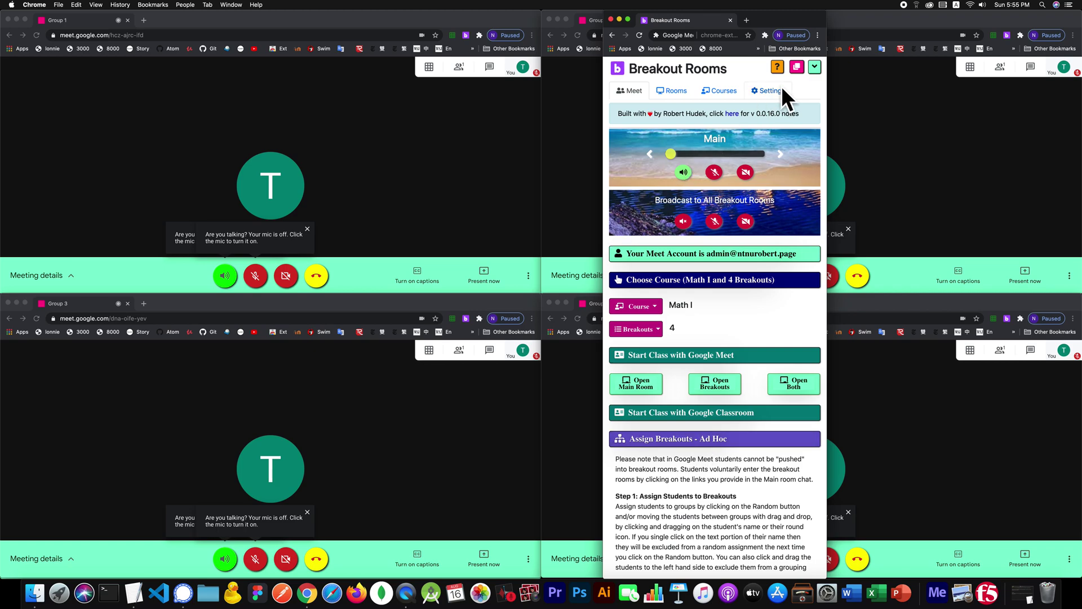
left_click(795, 66)
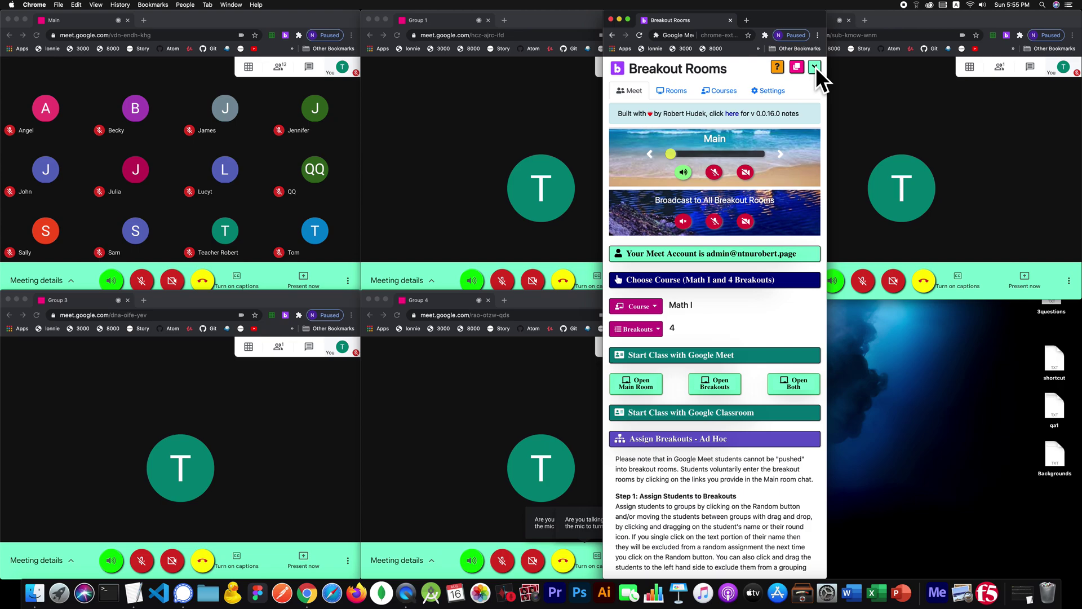
mouse_move(763, 19)
left_mouse_down()
mouse_move(924, 14)
mouse_move(882, 50)
mouse_move(922, 346)
mouse_move(667, 121)
mouse_move(671, 7)
mouse_move(746, 11)
left_mouse_up()
Step: Collapse the Choose Course and Start Class with Google Meet sections
scroll(648, 290, "down", 5)
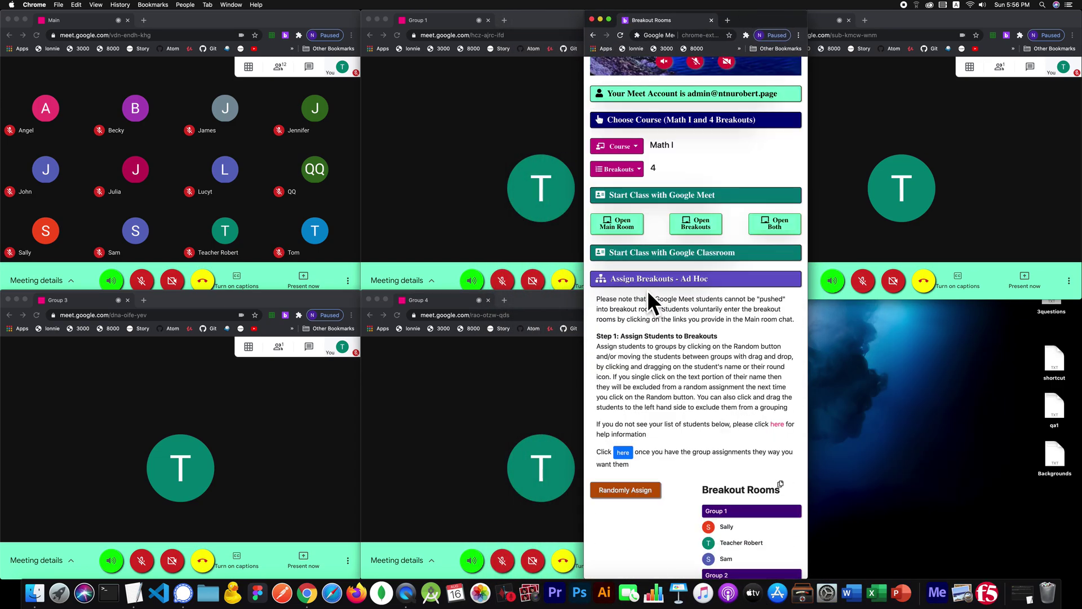
left_click(671, 121)
left_click(638, 144)
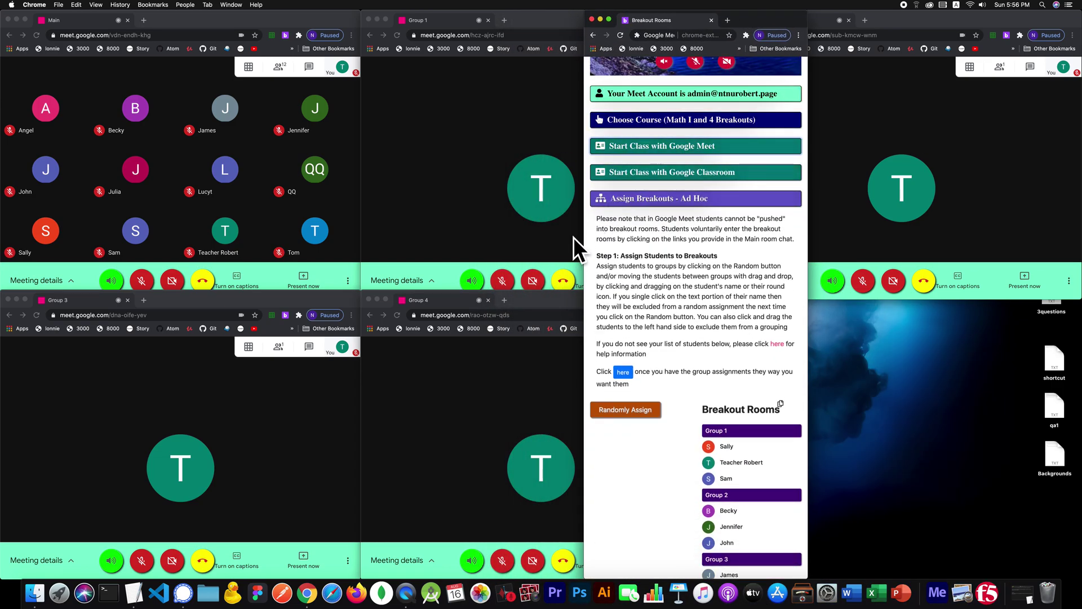
Step: Randomly reassign the students to Groups 1–4, reshuffling three times
scroll(654, 220, "down", 2)
scroll(654, 219, "down", 1)
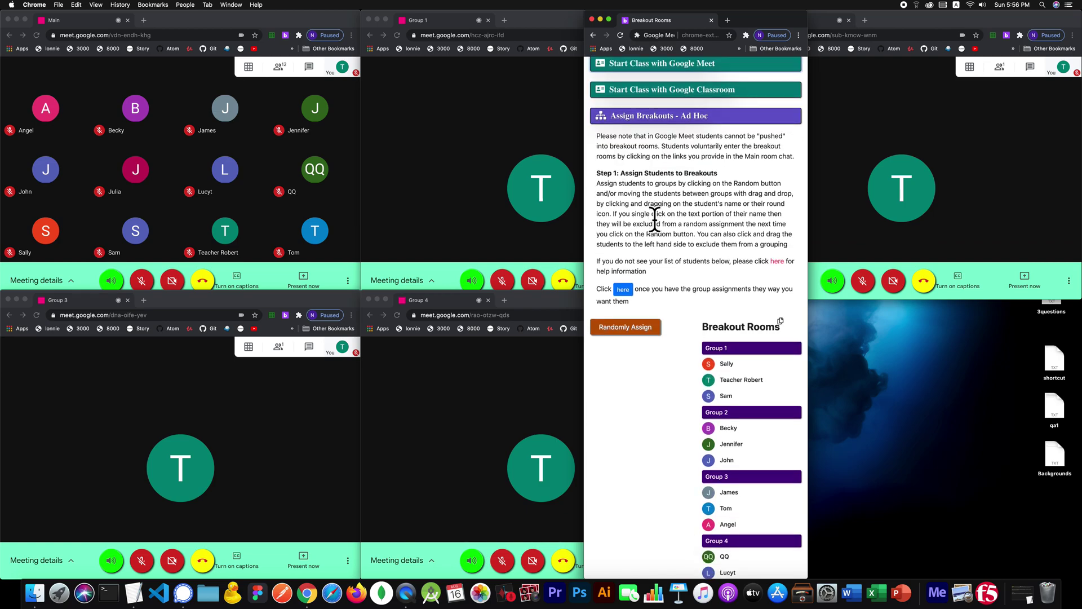
scroll(665, 367, "down", 2)
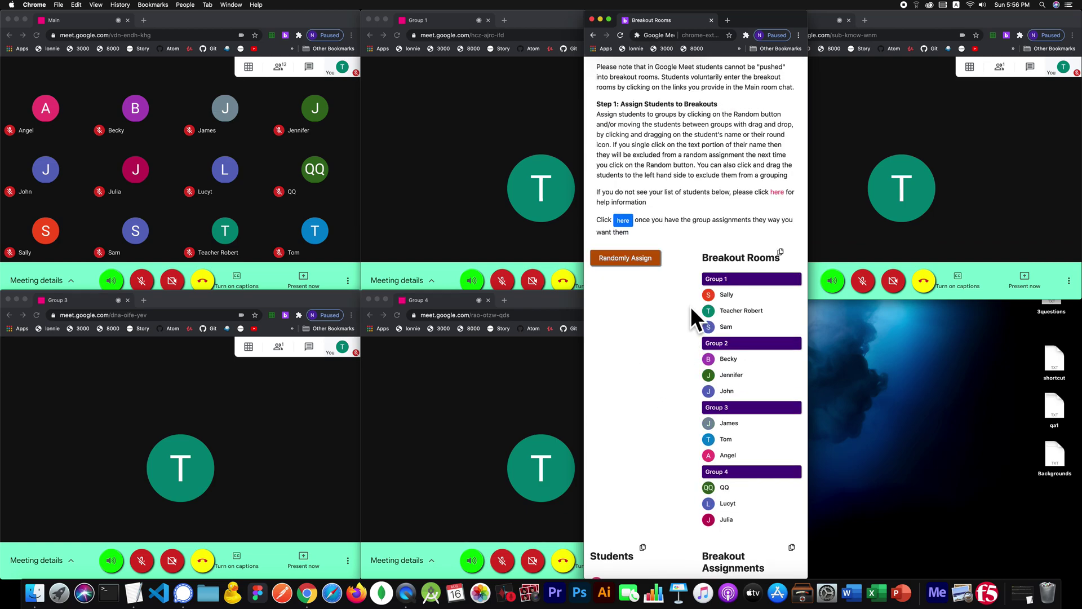
left_click(650, 258)
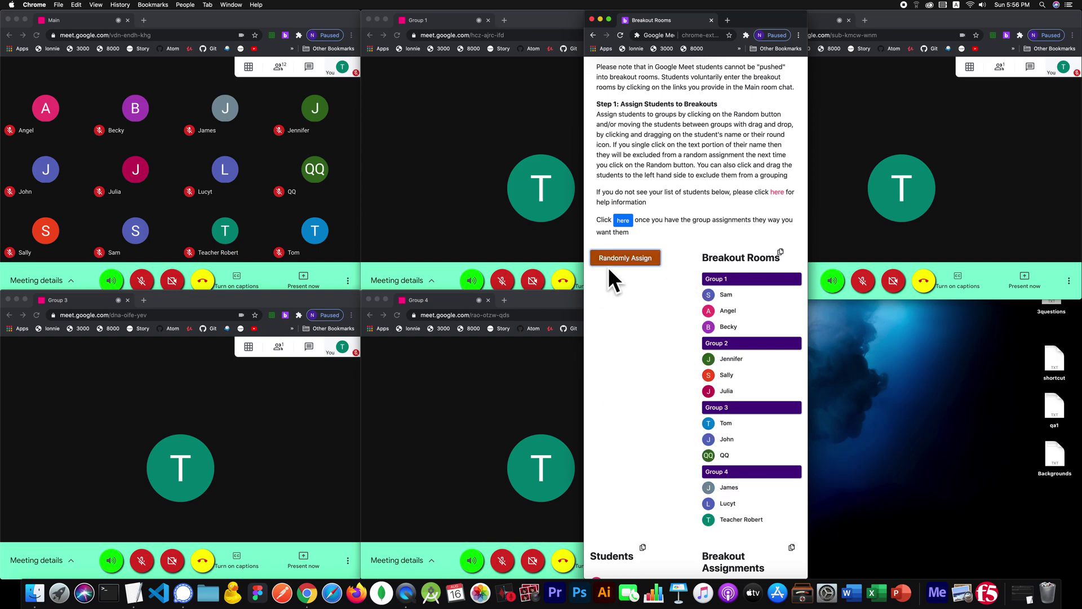
left_click(623, 254)
left_click(625, 257)
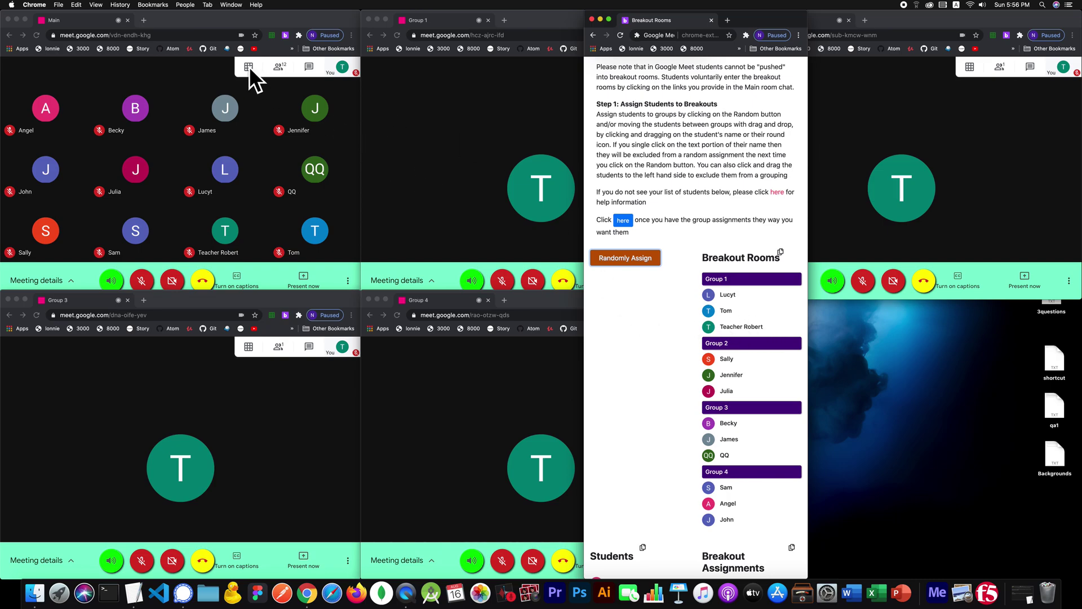
Step: Turn off 'Include yourself in the grid' in Main Meet and refresh the ad hoc groups
left_click(243, 94)
mouse_move(262, 68)
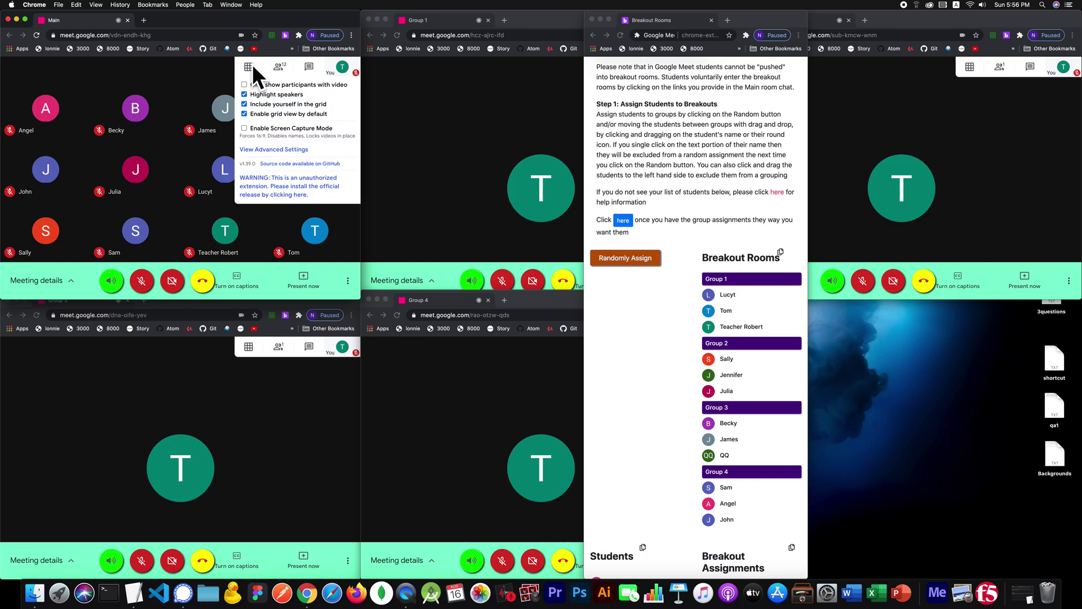
left_click(252, 102)
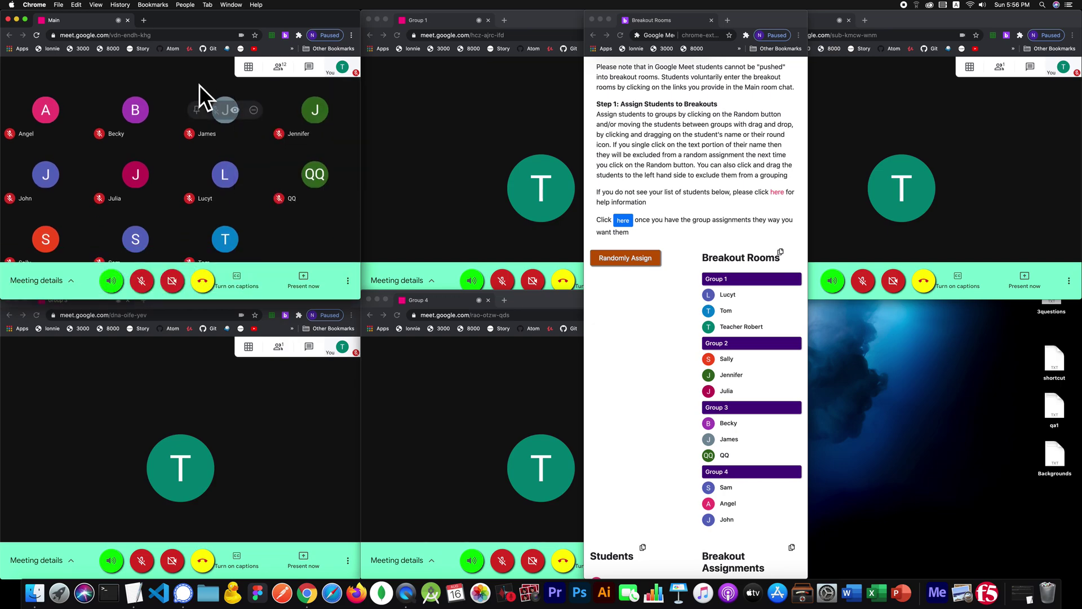
scroll(715, 241, "up", 5)
left_click(688, 231)
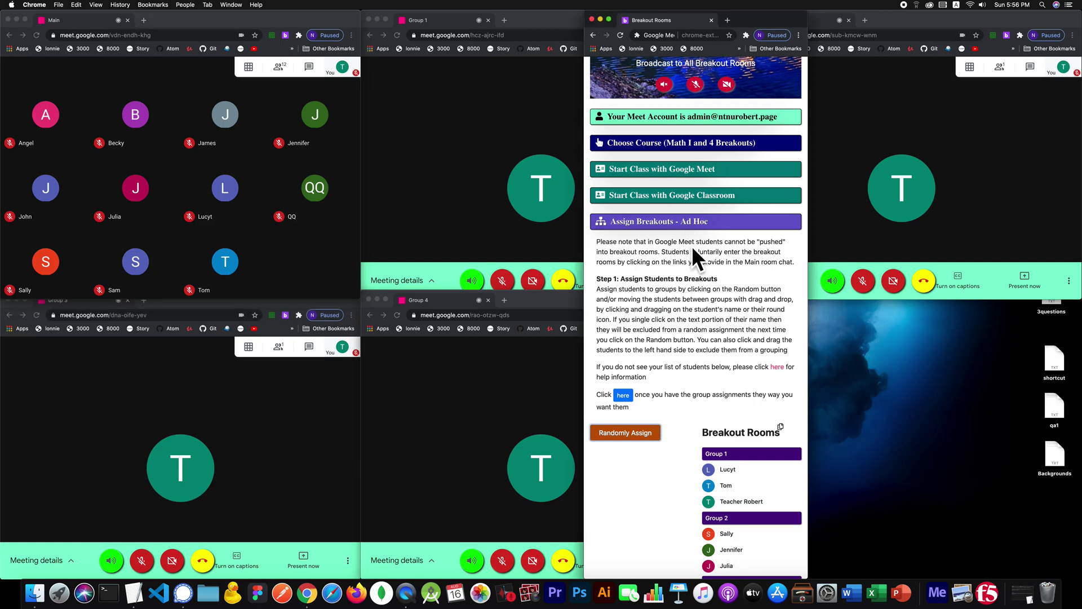
left_click(688, 224)
left_click(688, 357)
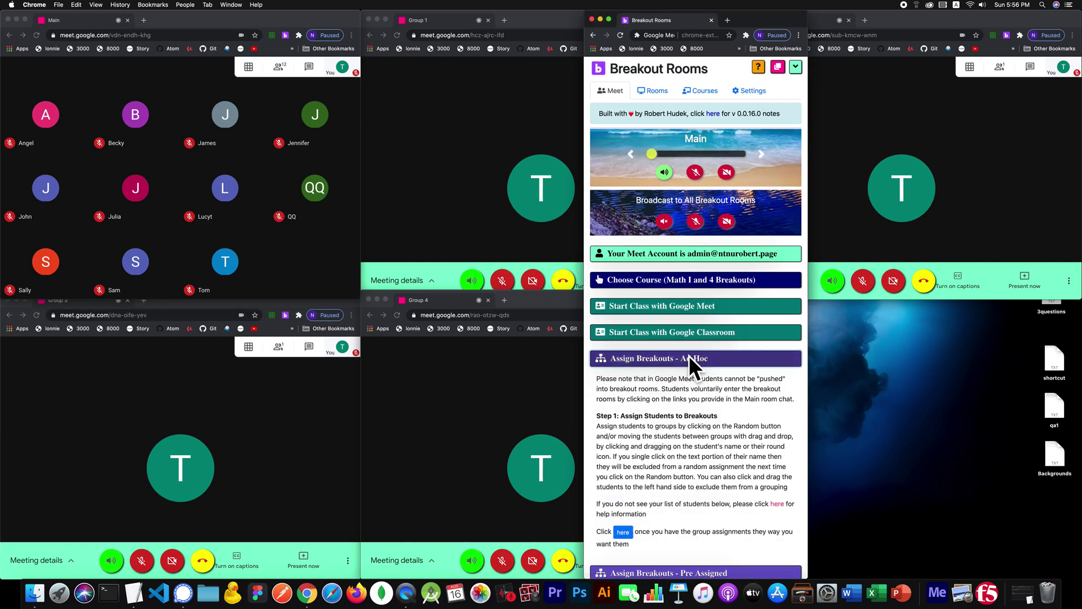
scroll(689, 356, "down", 7)
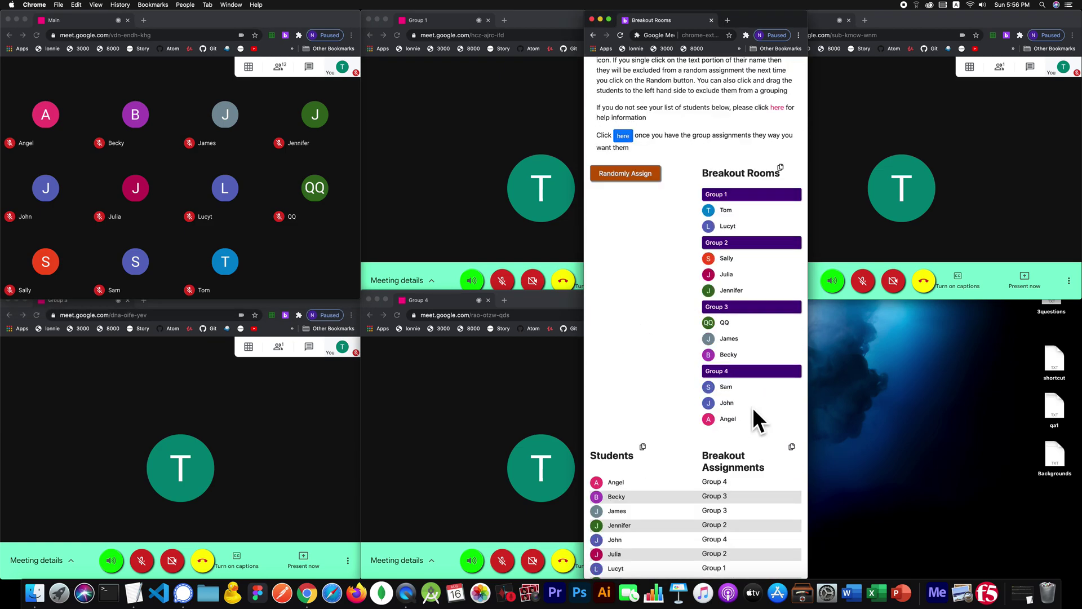
Step: Toggle 'Include yourself in the grid' again and refresh the ad hoc participant list
left_click(249, 69)
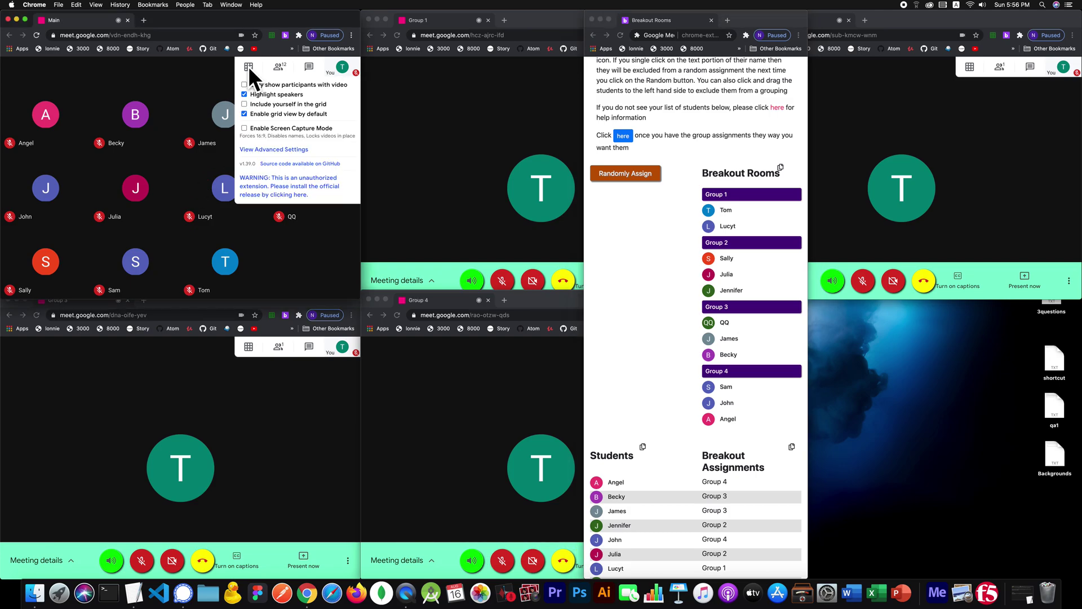
left_click(256, 101)
scroll(707, 155, "up", 3)
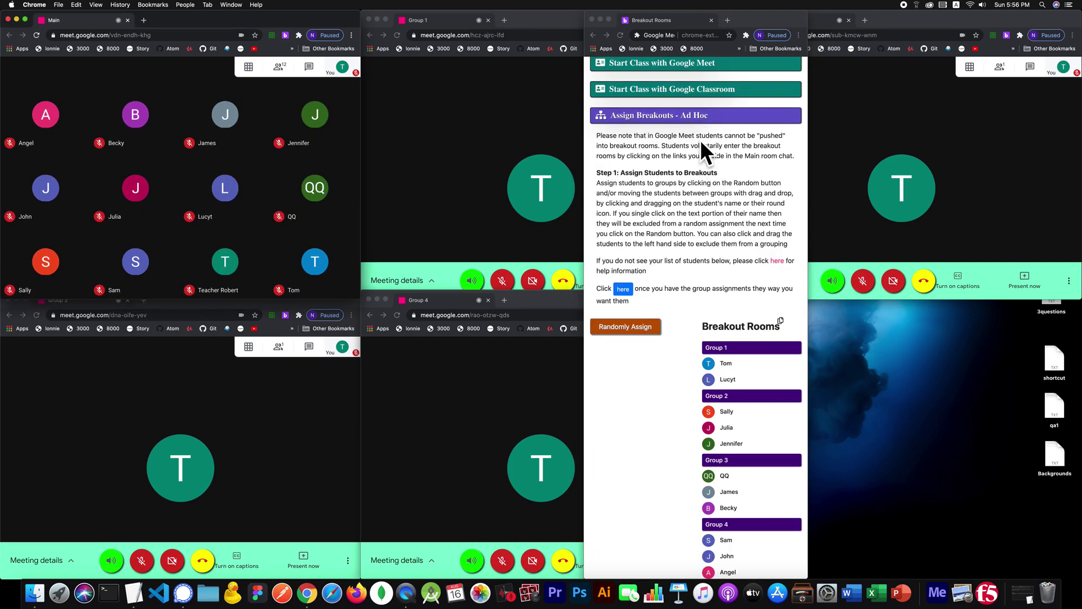
left_click(703, 115)
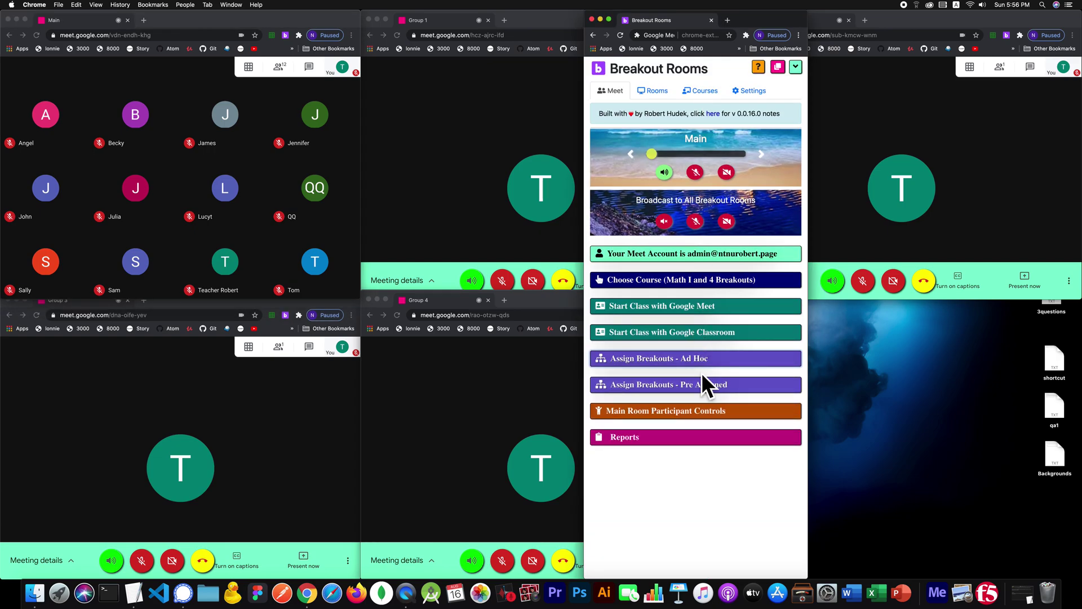
left_click(706, 360)
scroll(725, 349, "down", 5)
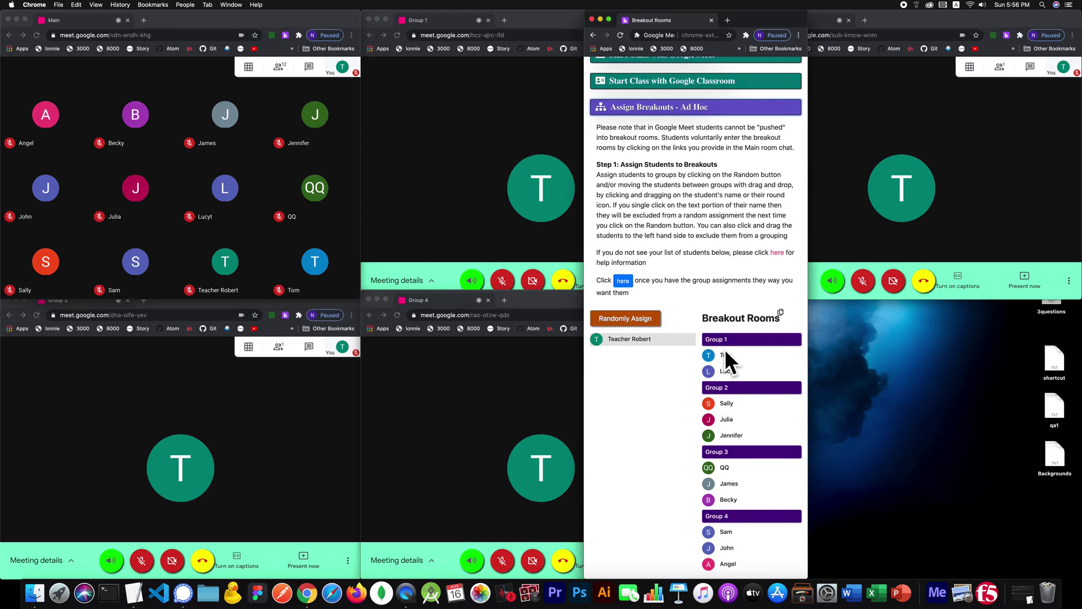
scroll(665, 355, "down", 2)
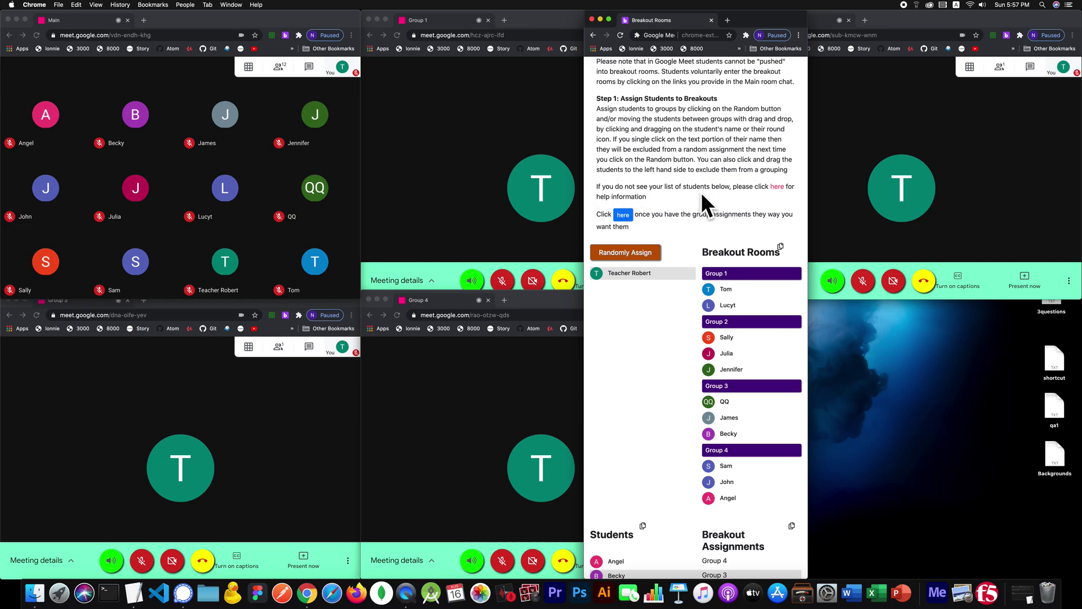
Step: Open the 'here' help note on why students may be missing from the assignment section
left_click(778, 187)
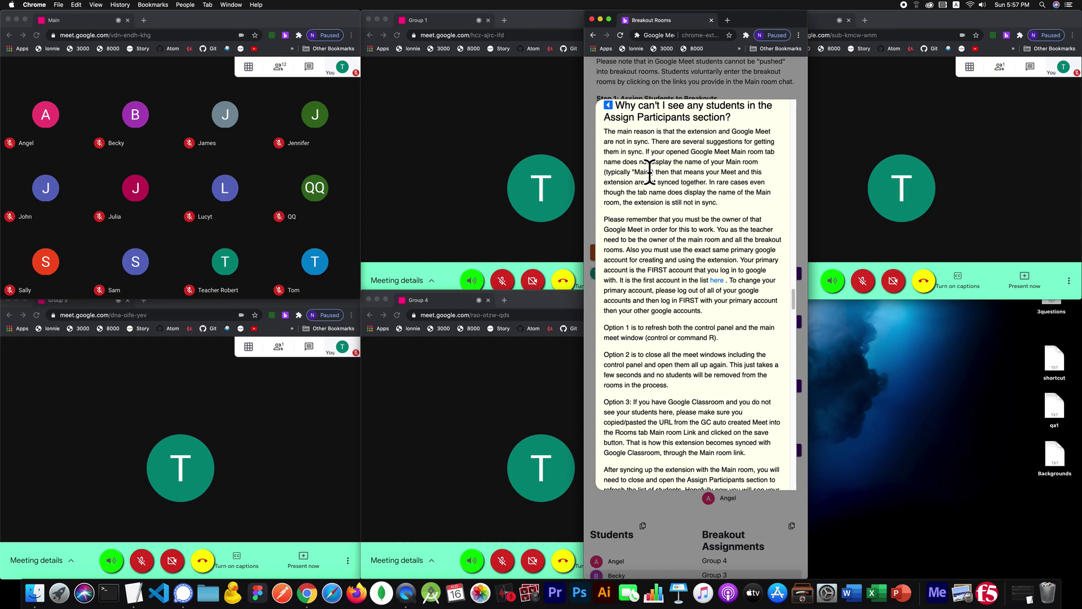
scroll(650, 172, "down", 1)
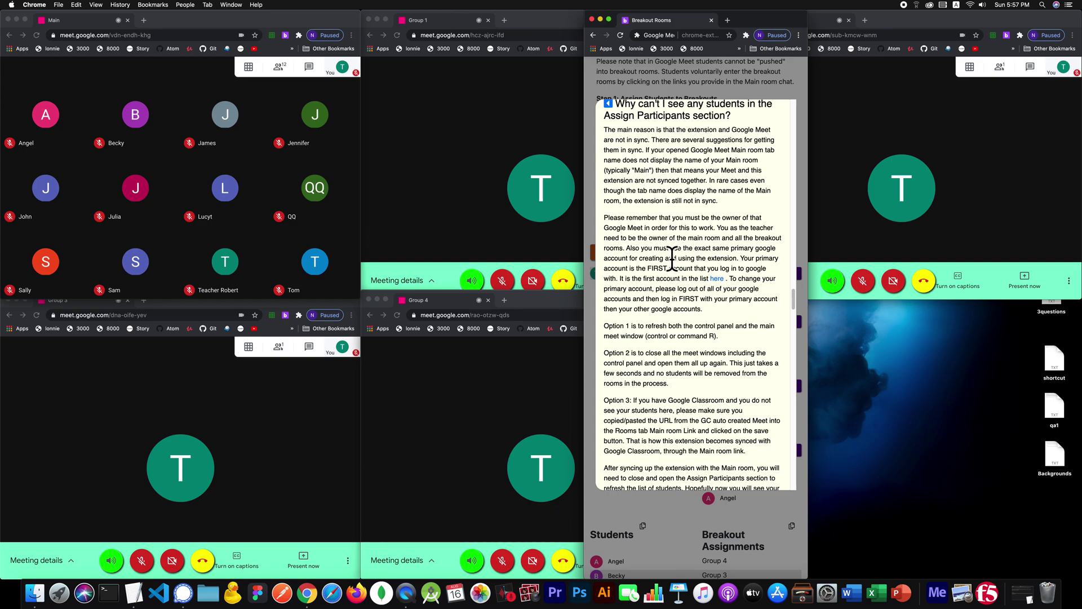
scroll(697, 337, "down", 1)
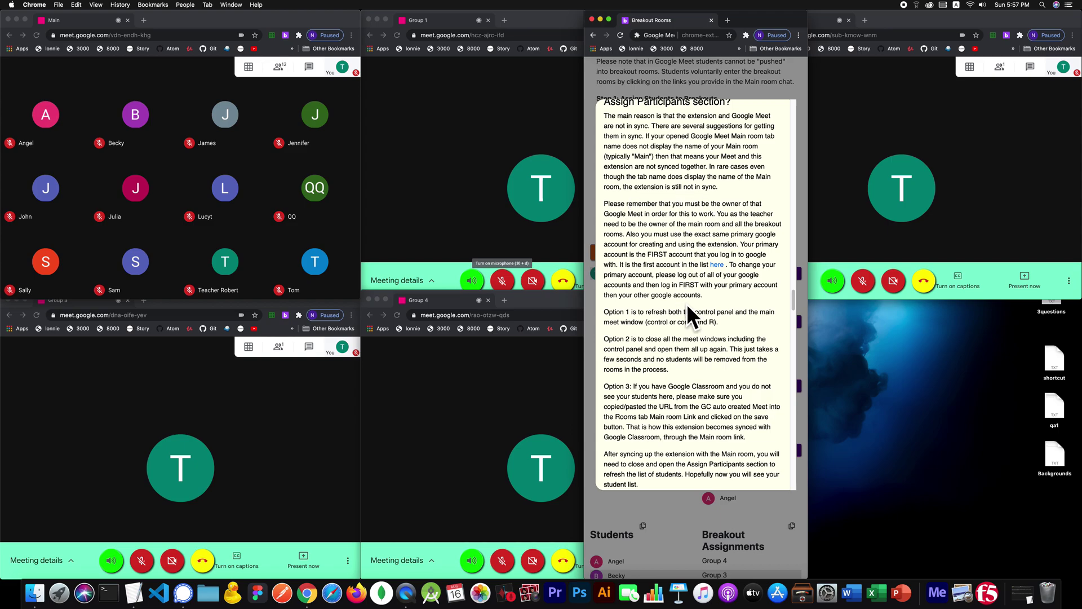
left_click(49, 24)
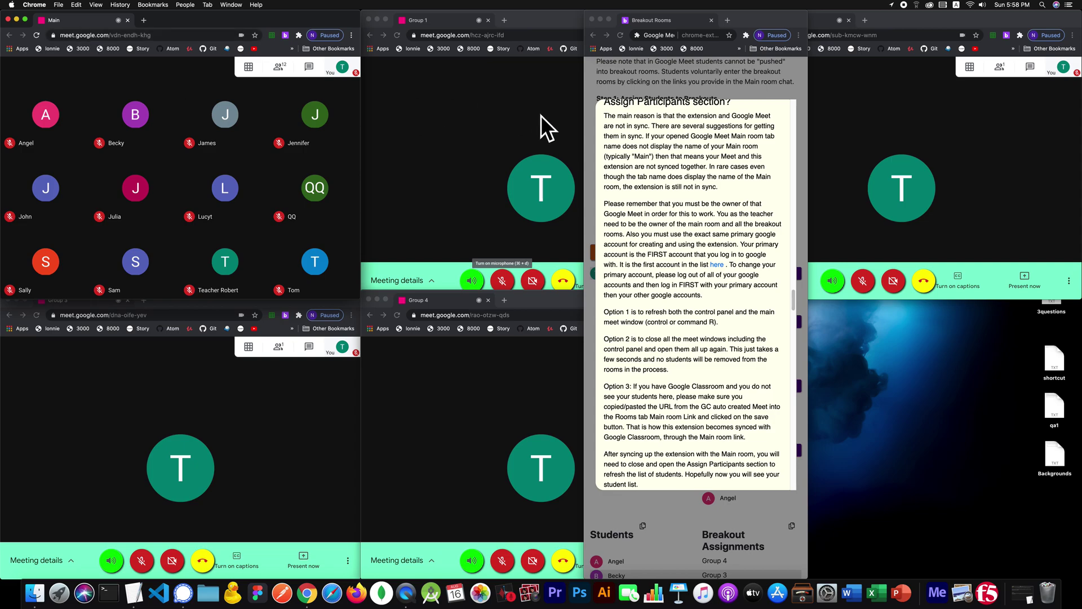
scroll(667, 255, "down", 2)
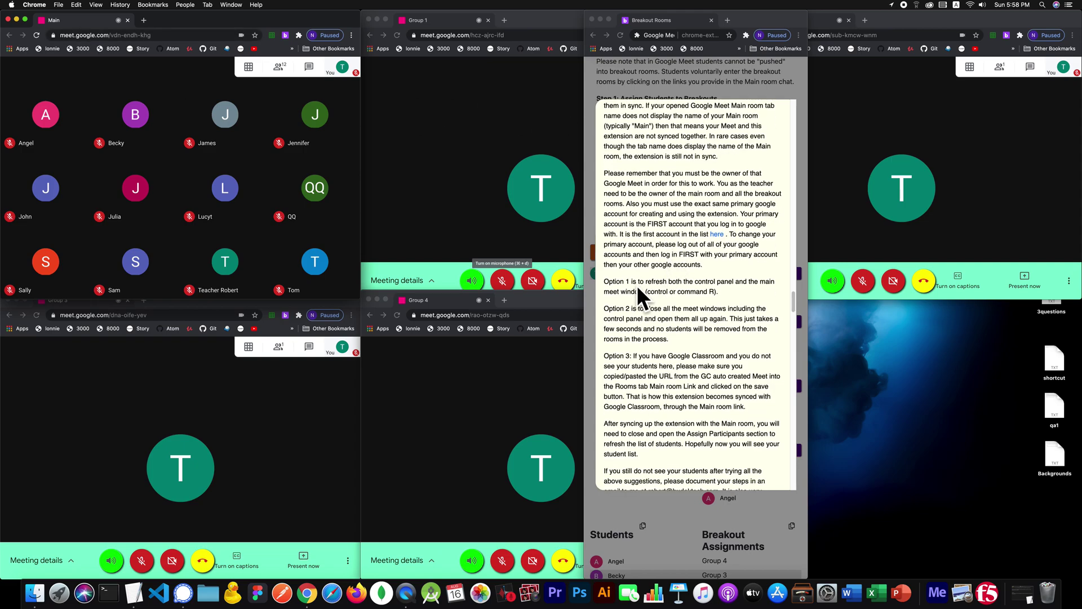
Step: Read down to the Option 3 troubleshooting text and select the Main meeting's full URL
scroll(637, 285, "down", 8)
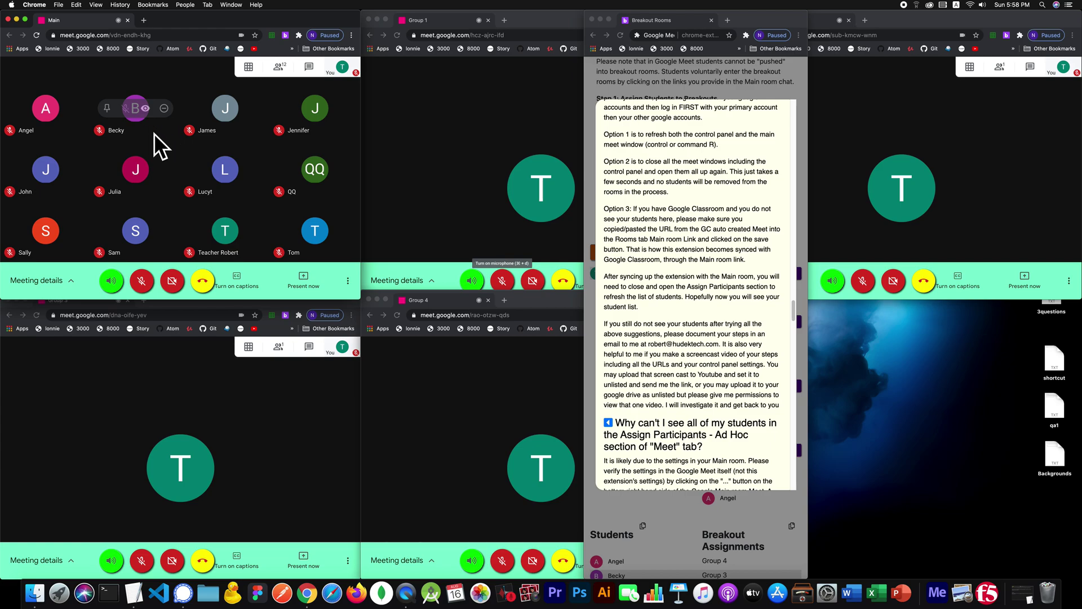
key("super+l")
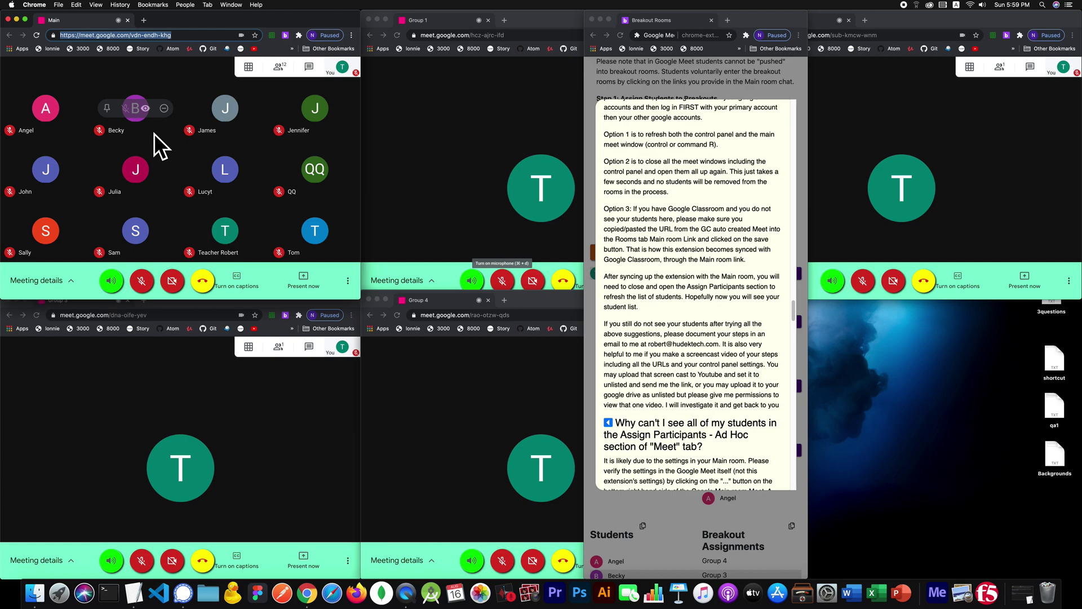
Step: Copy the Main meeting's URL and close the troubleshooting help note
key("super+c")
left_click(637, 84)
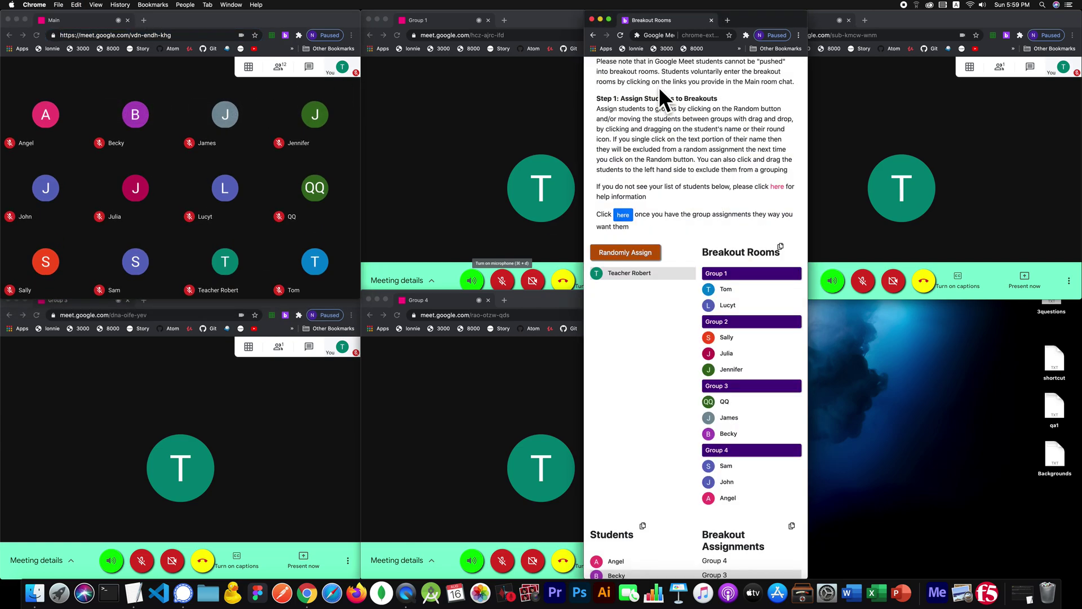
scroll(660, 89, "up", 5)
scroll(656, 81, "up", 1)
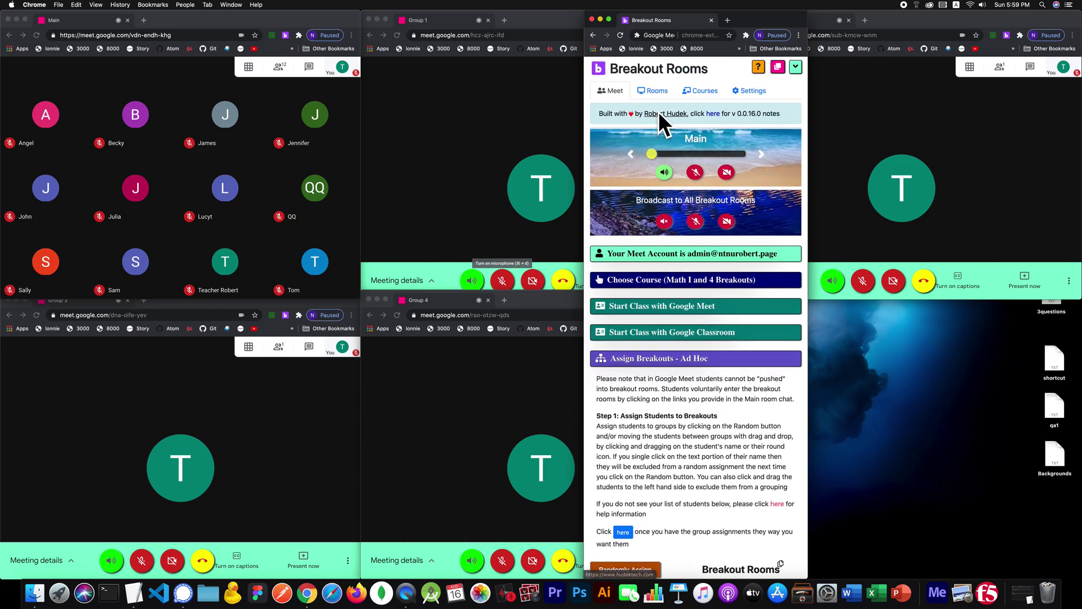
Step: Compare it with the saved Main room link, then go back to the ad hoc assignments
left_click(658, 88)
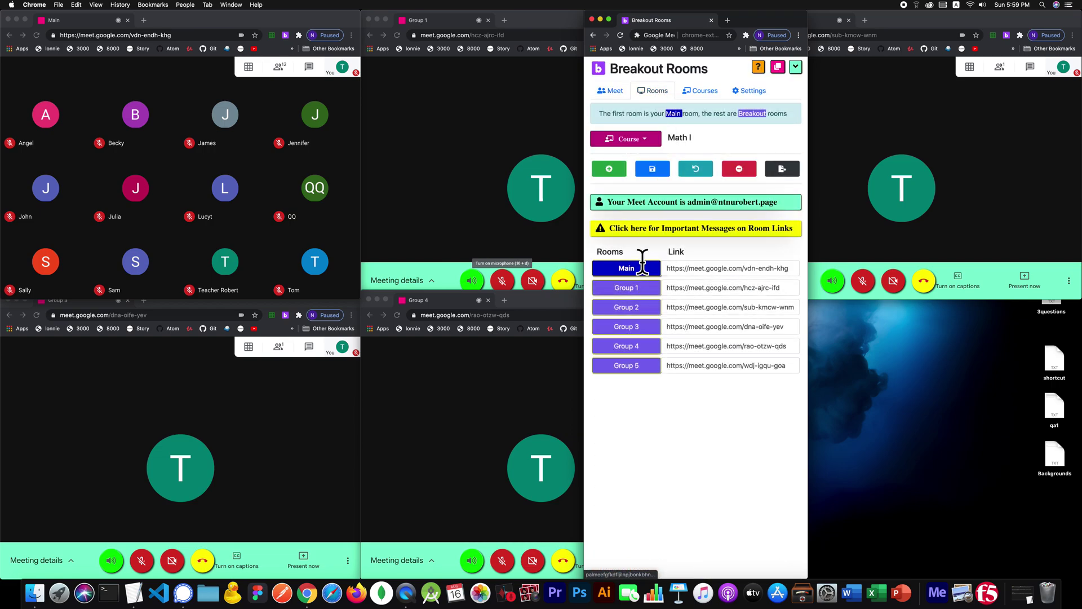
left_click(714, 267)
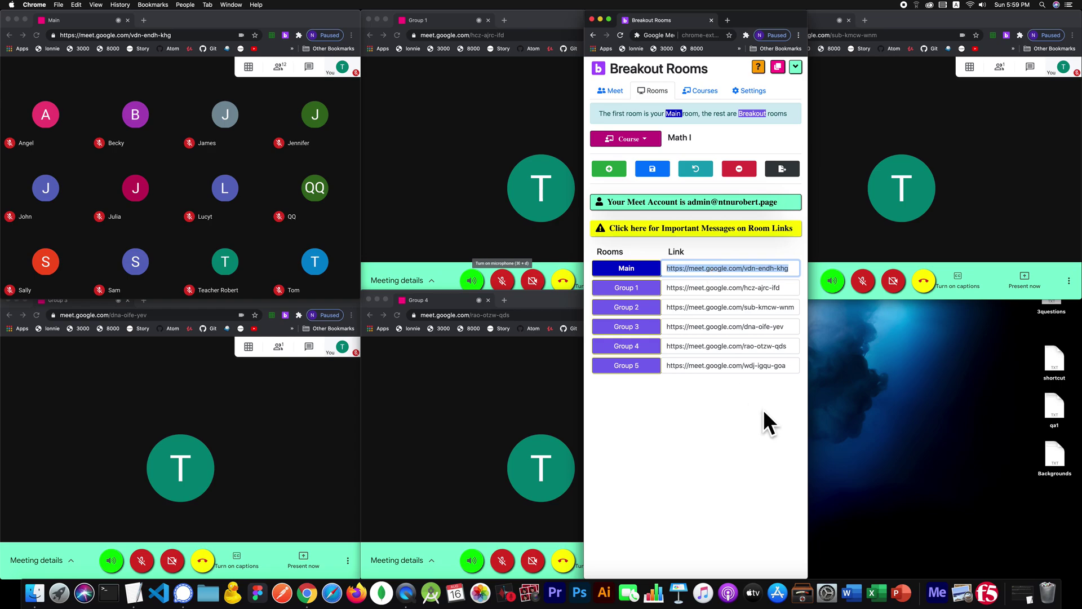
left_click(619, 88)
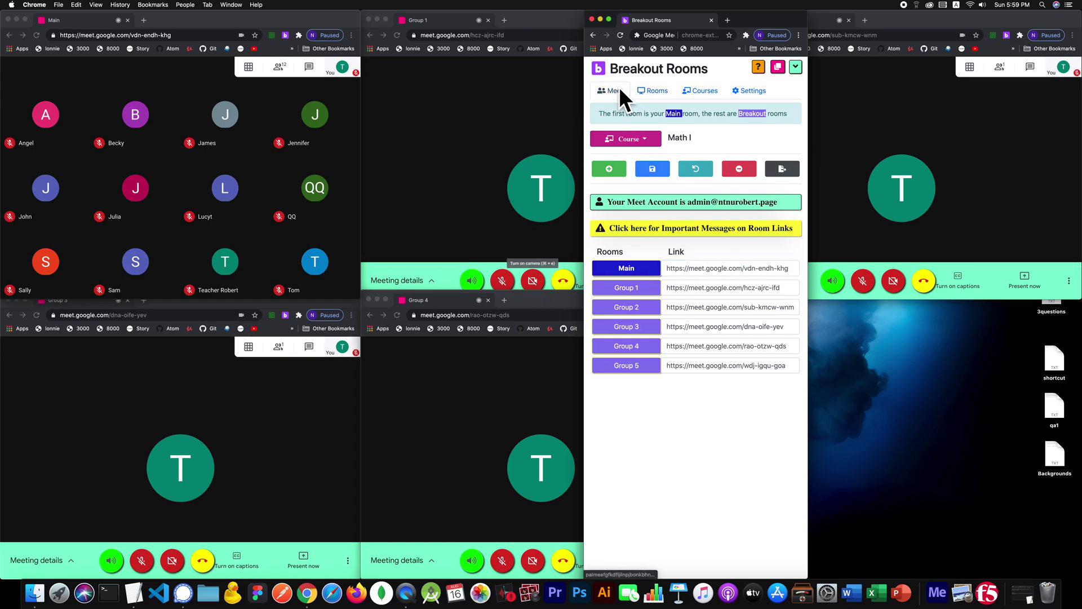
scroll(682, 344, "down", 5)
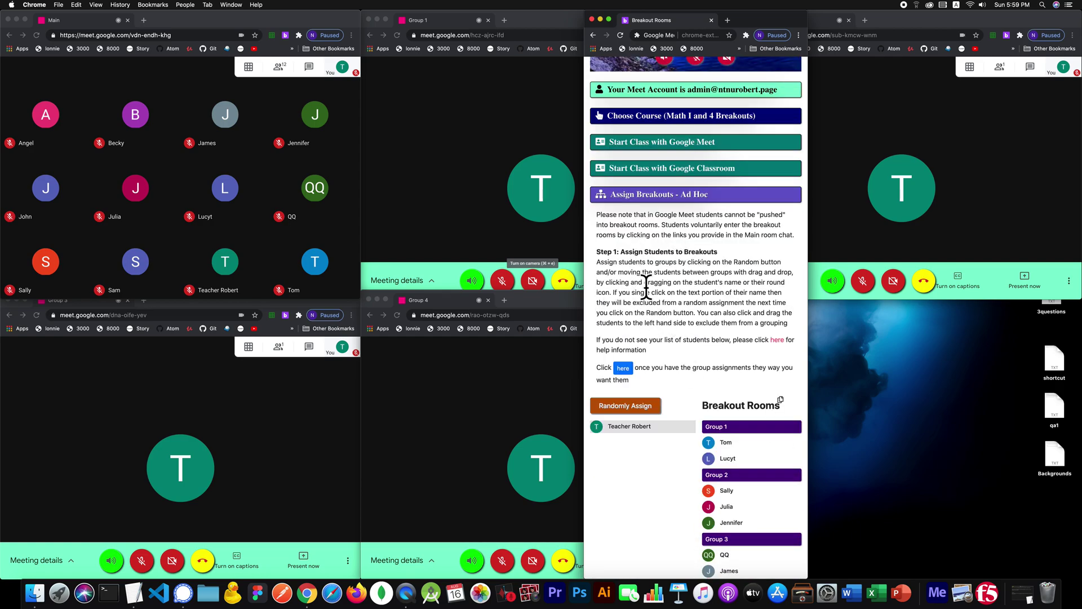
Step: Reread the missing-students help, then collapse the 'Assign Breakouts - Ad Hoc' section
left_click(777, 339)
scroll(648, 300, "down", 3)
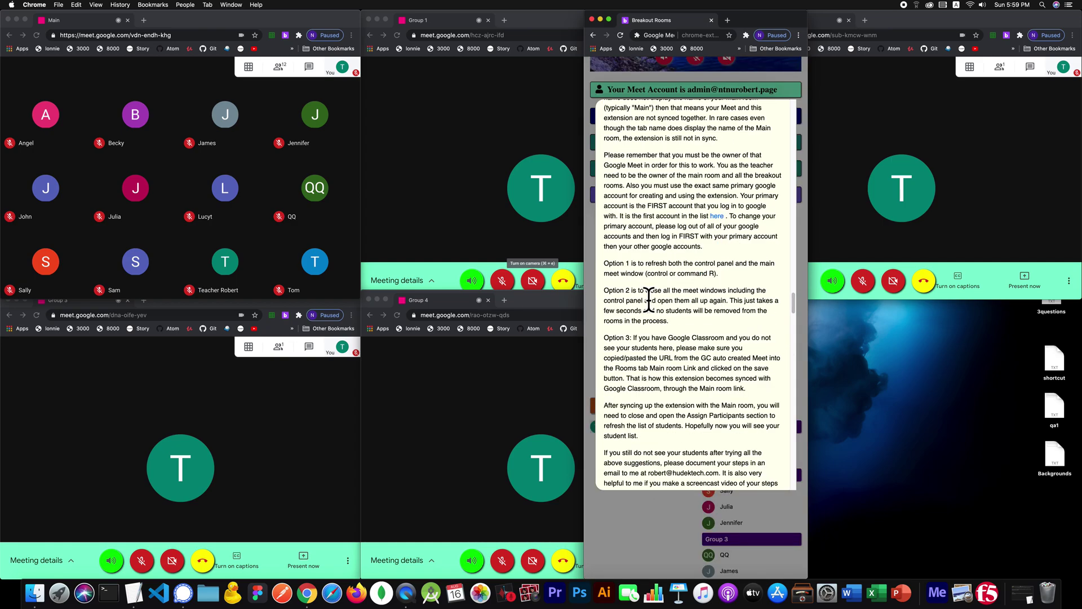
scroll(650, 300, "down", 1)
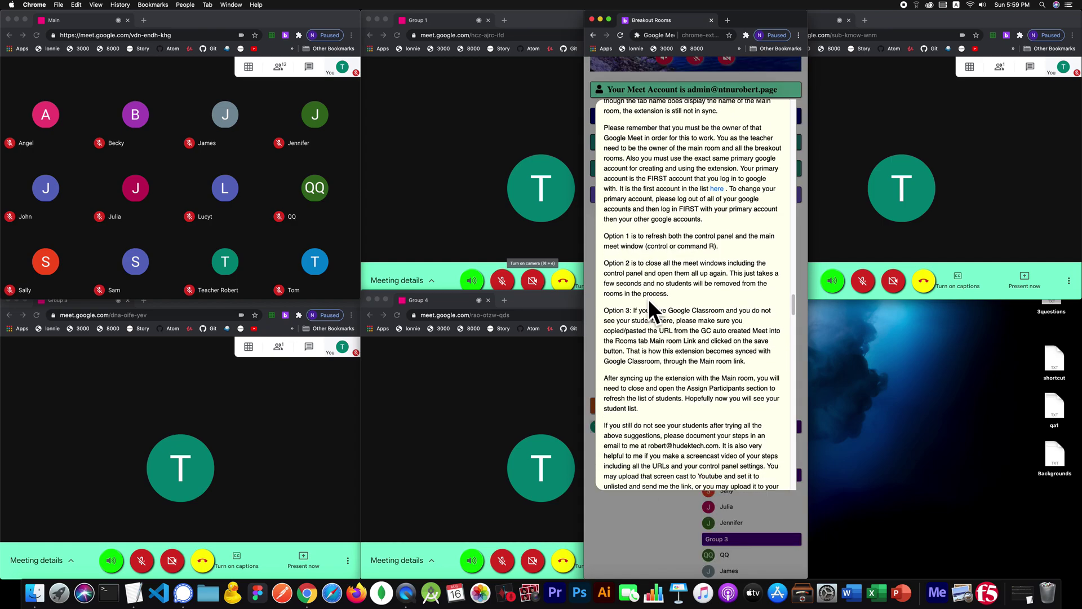
left_click(628, 508)
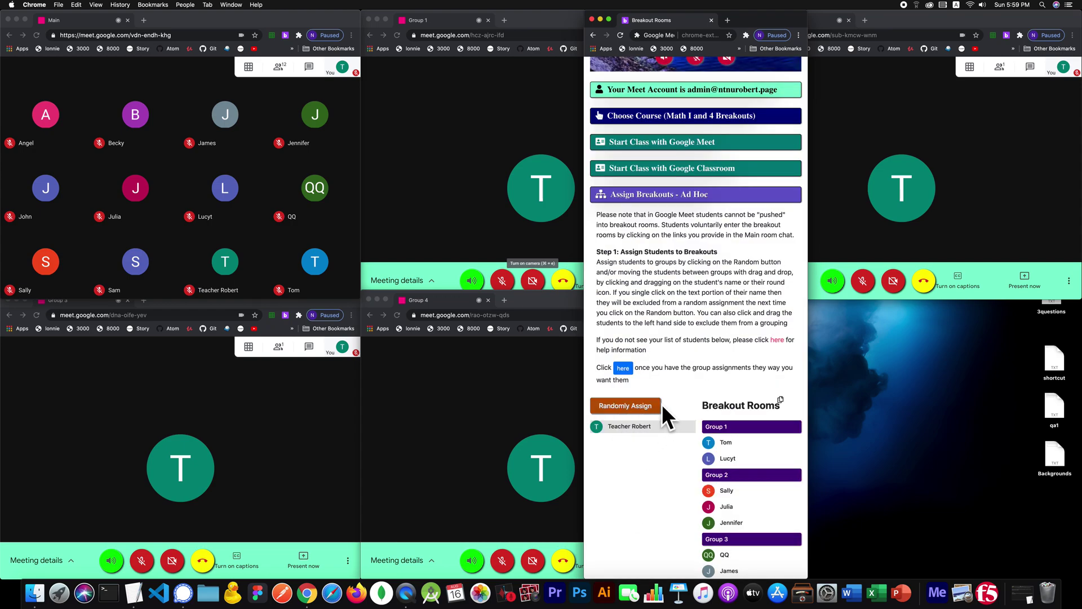
scroll(654, 259, "up", 3)
left_click(654, 259)
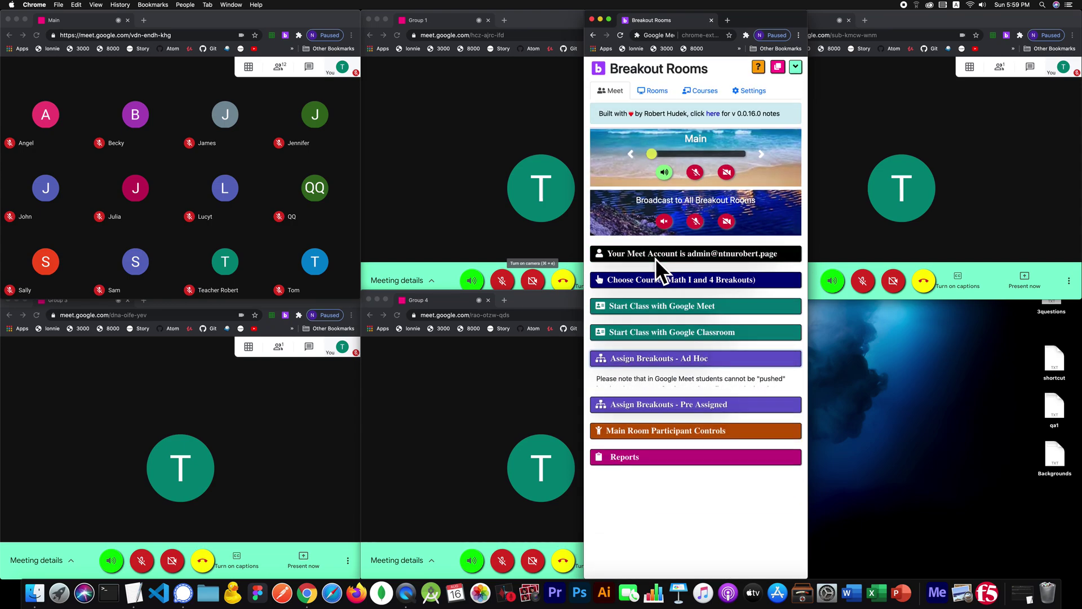
Step: Save the Main room link with '2' appended (ending khg2), then reload the Main meeting
left_click(657, 90)
left_click(793, 272)
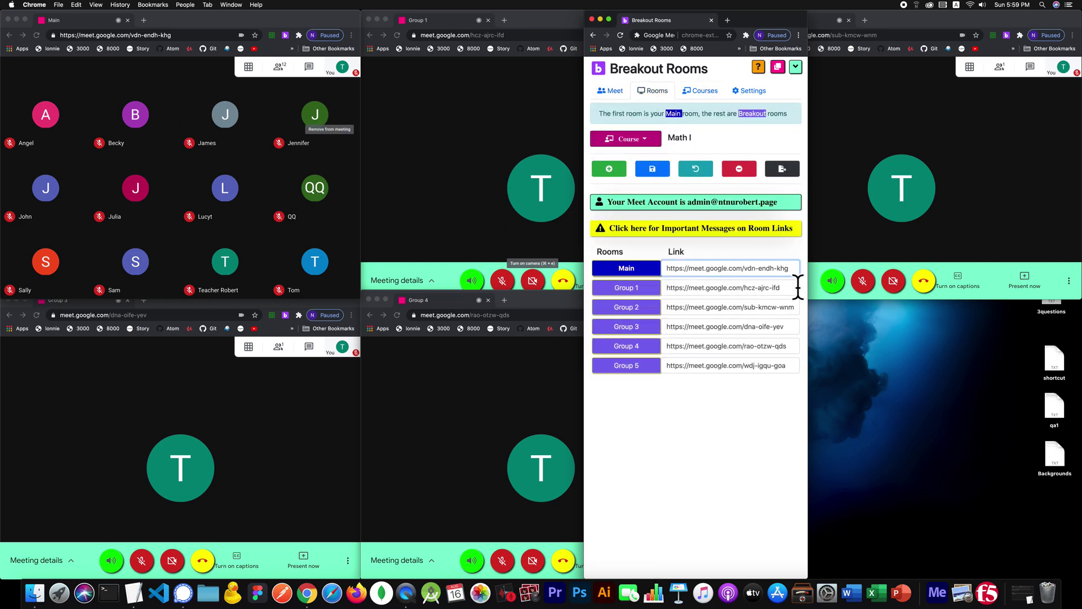
type("2")
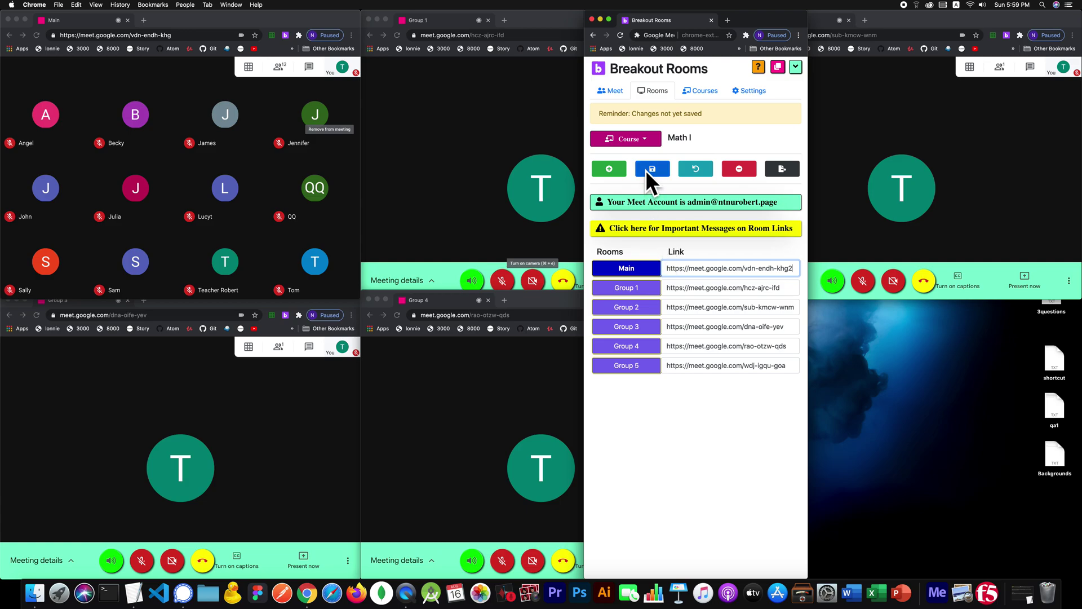
left_click(647, 170)
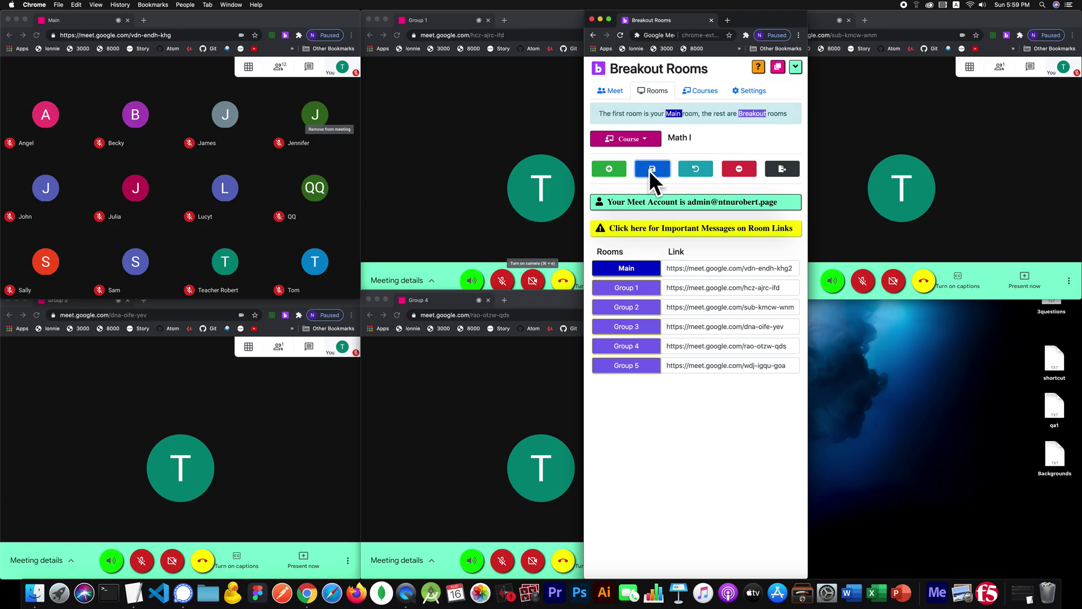
left_click(156, 88)
key("super+r")
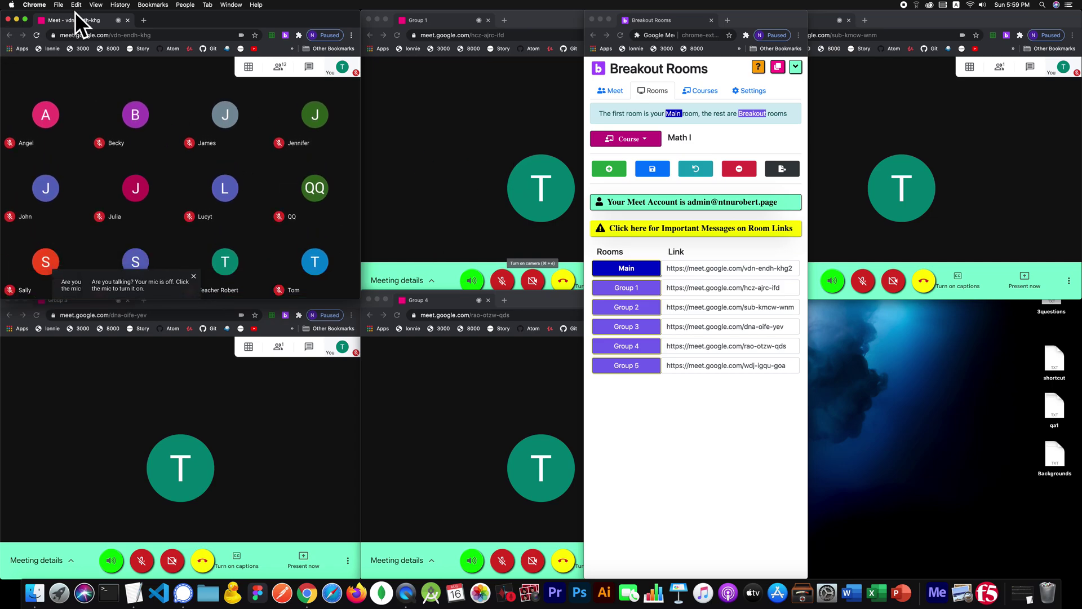
Step: After checking the Ad Hoc section, restore the Main room link to end in khg and save
left_click(611, 88)
left_click(674, 358)
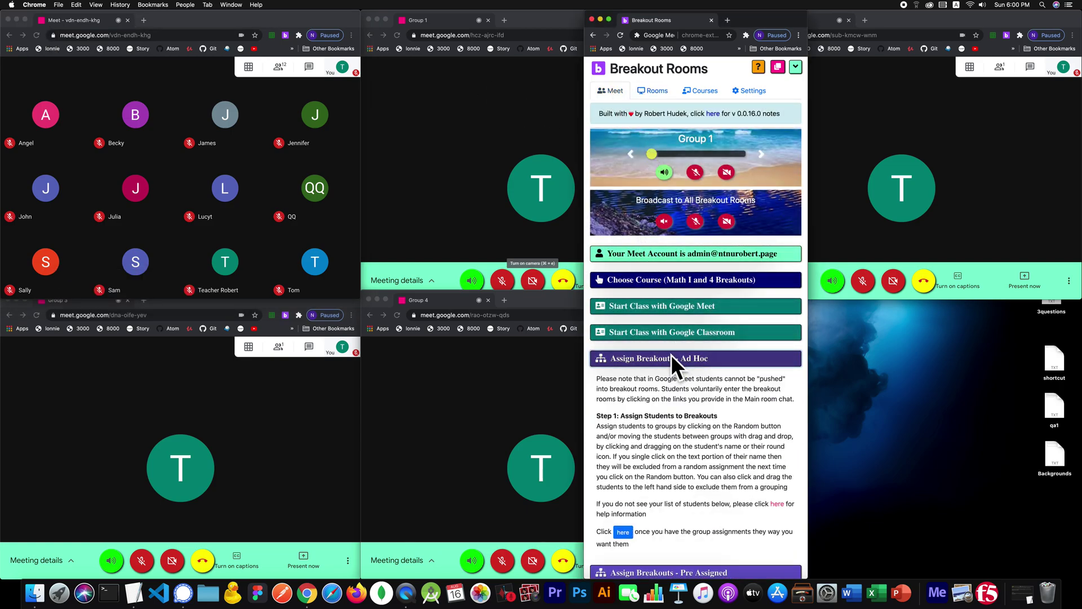
scroll(671, 354, "down", 2)
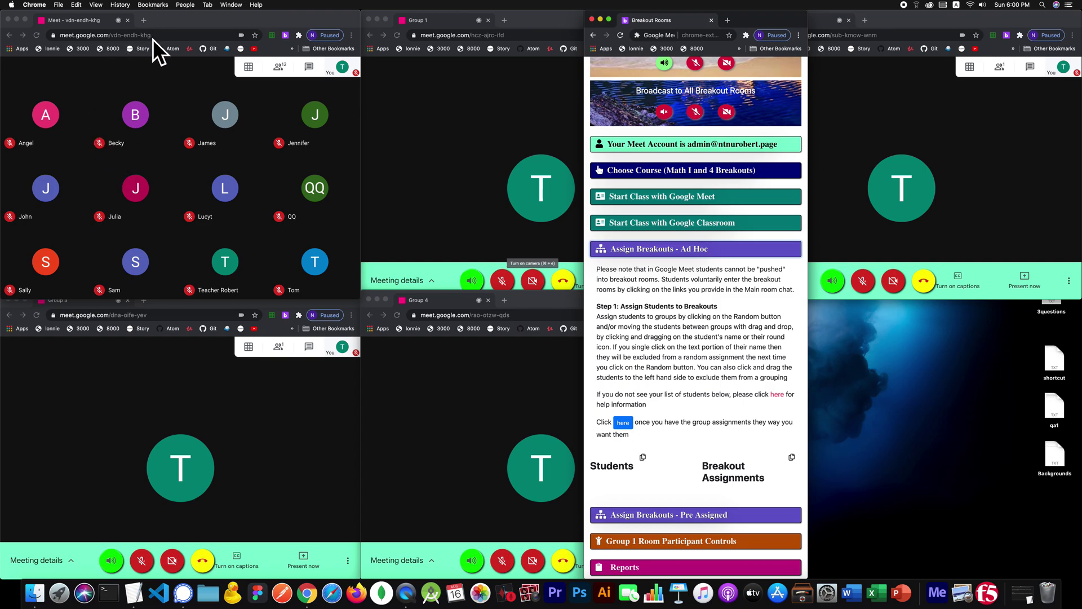
scroll(648, 140, "up", 5)
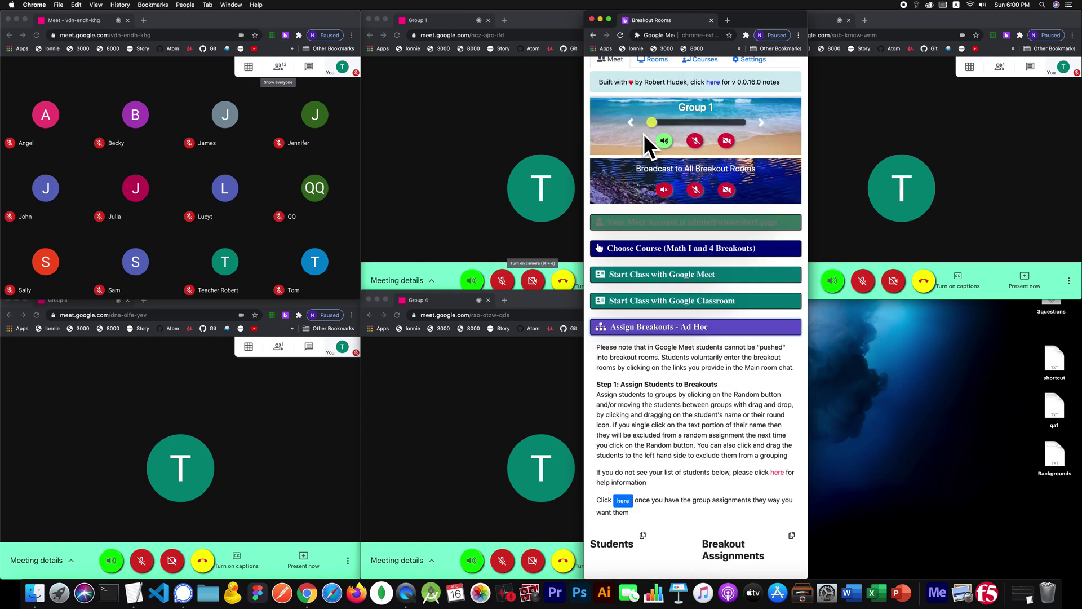
left_click(651, 89)
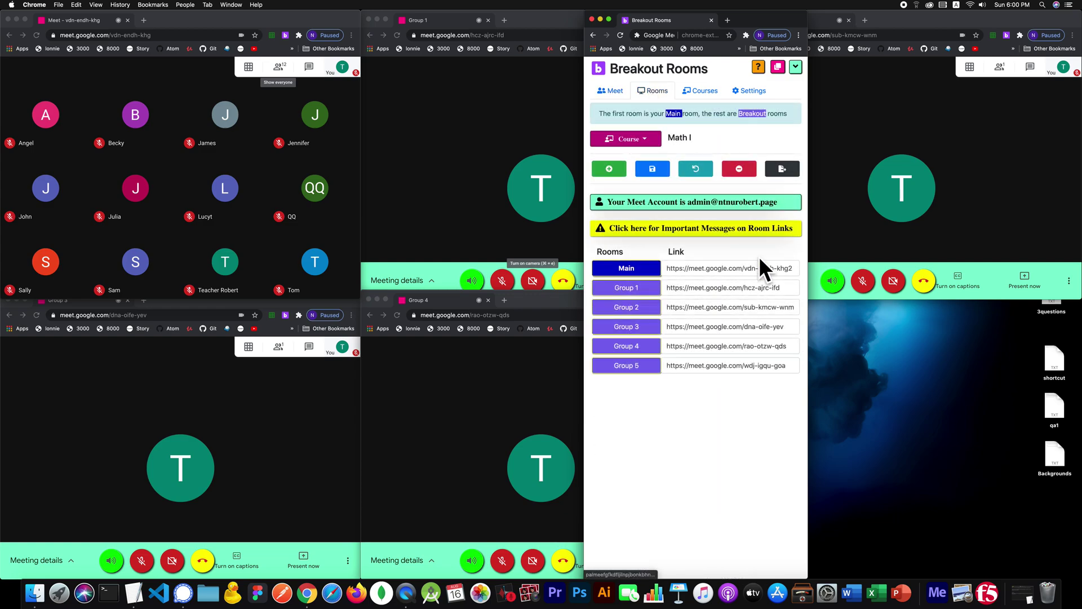
left_click(792, 268)
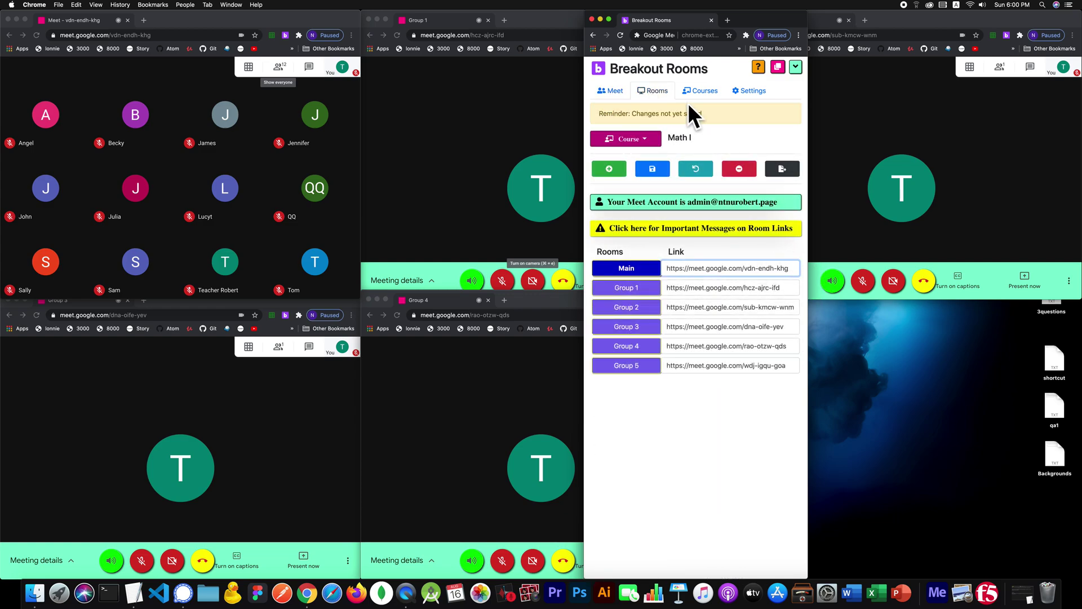
left_click(649, 172)
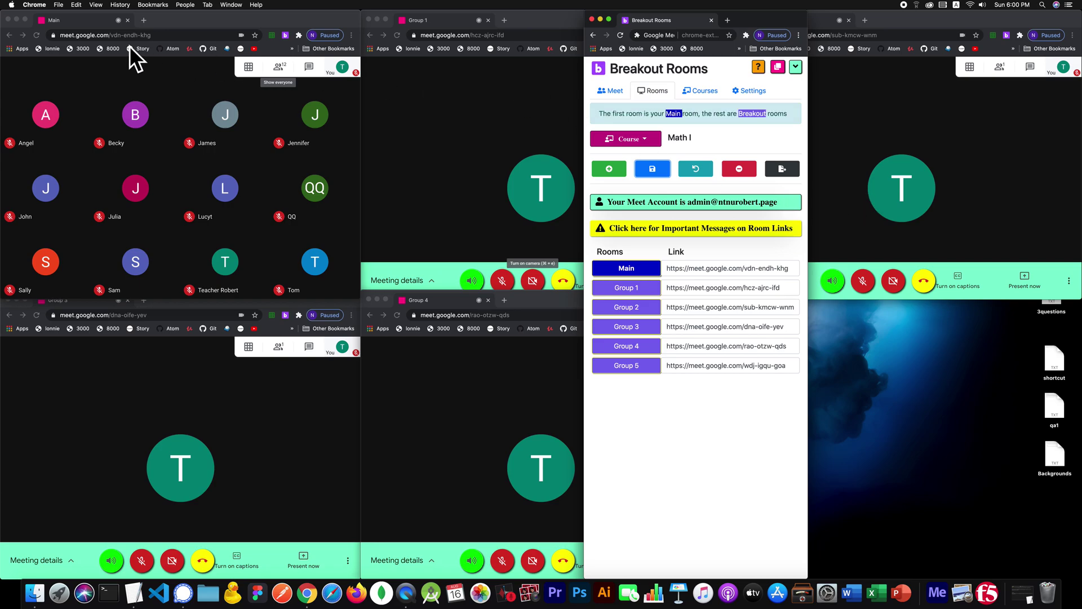
Step: Randomly assign the students twice so Group 1 holds John, Angel and Jennifer
left_click(611, 89)
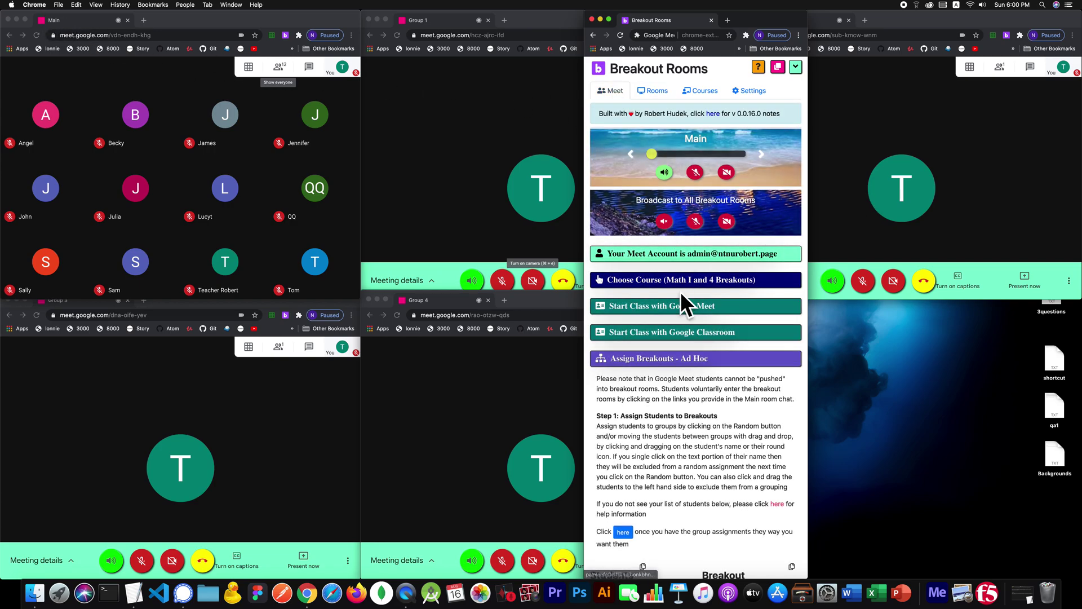
scroll(685, 316, "down", 1)
left_click(692, 346)
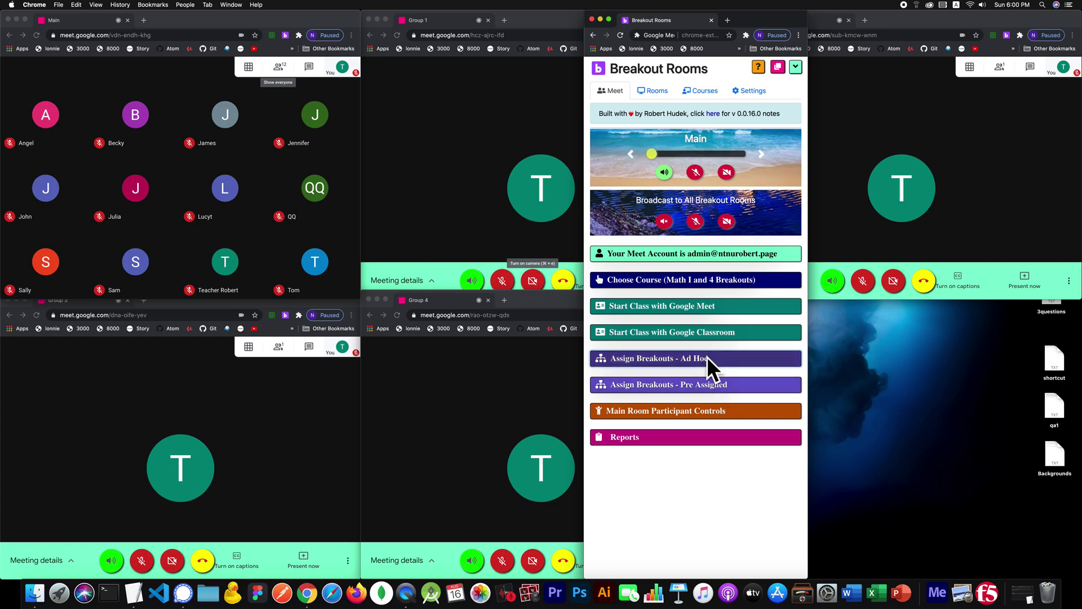
left_click(708, 357)
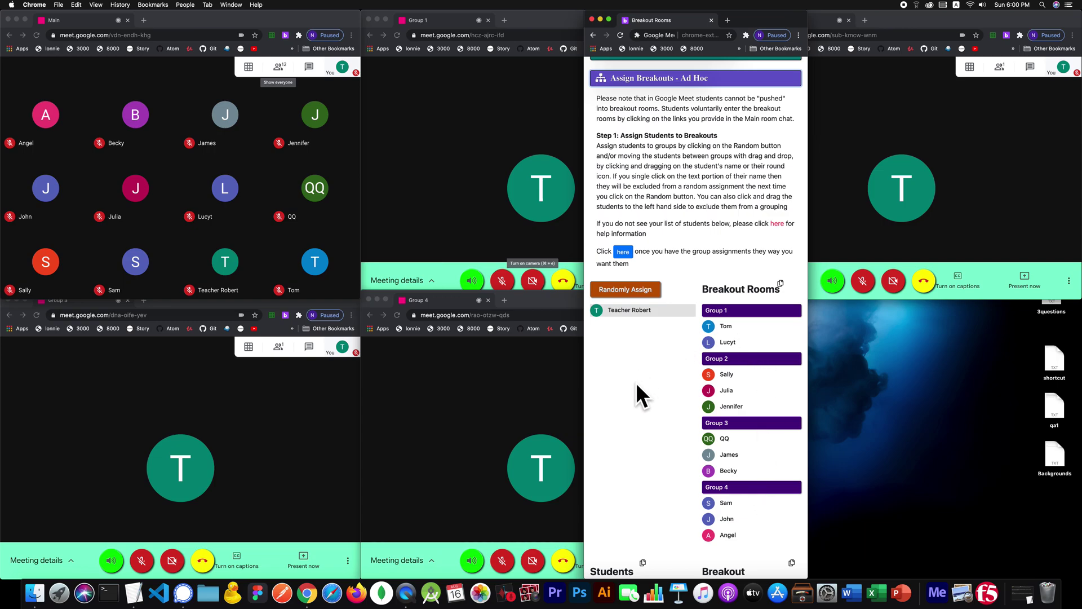
left_click(634, 285)
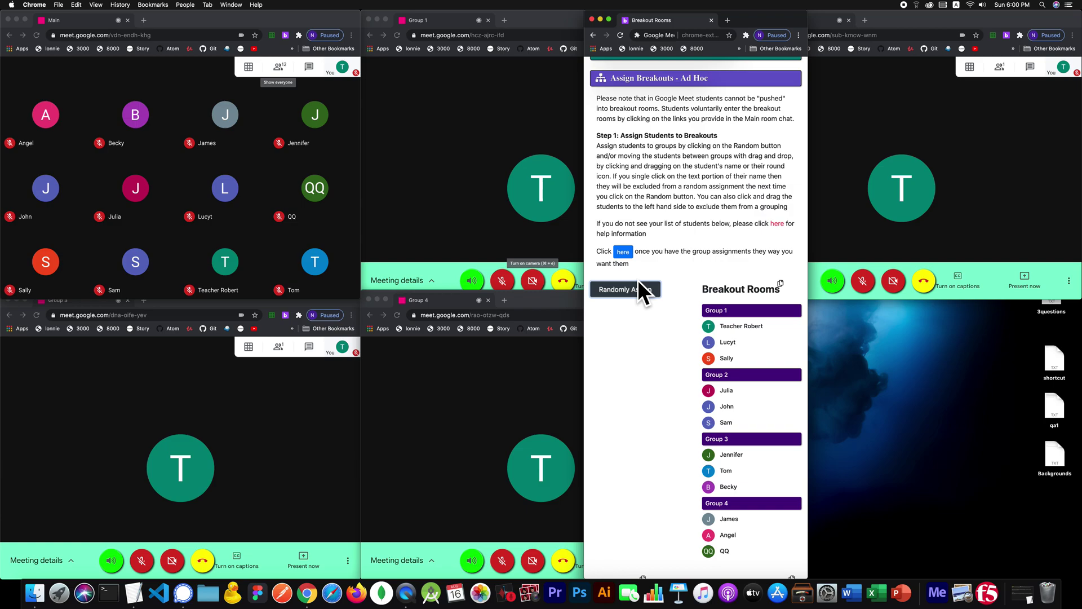
left_click(637, 284)
scroll(664, 211, "up", 3)
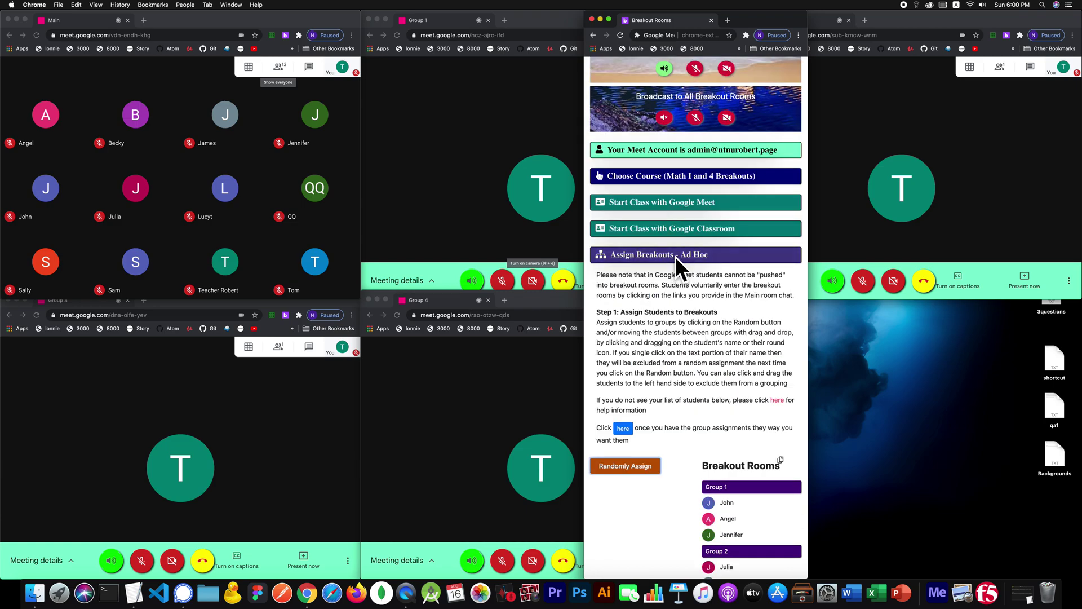
scroll(750, 390, "down", 1)
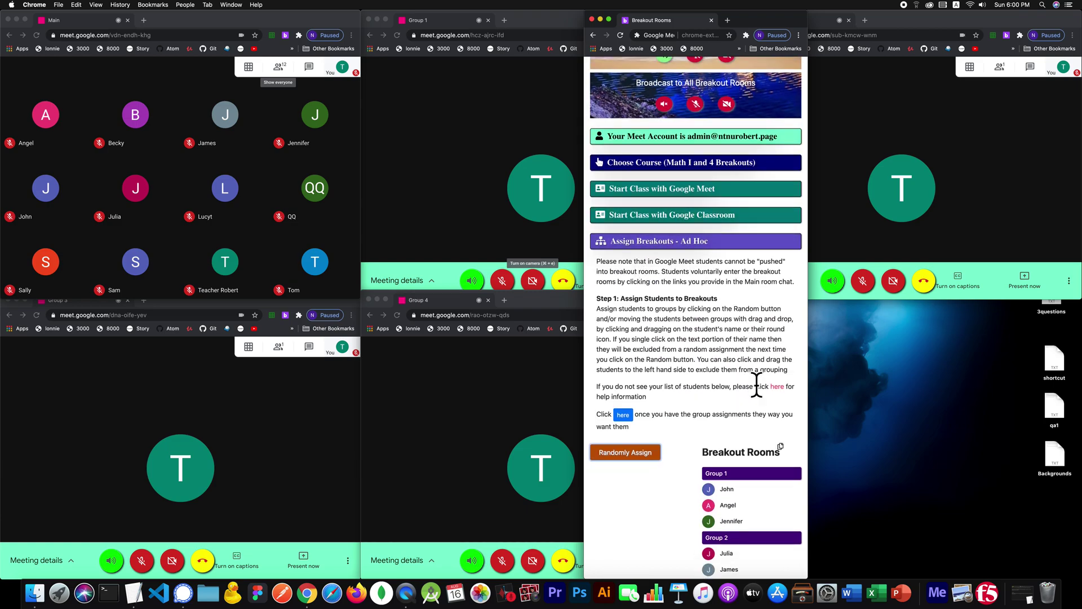
scroll(756, 388, "down", 3)
Step: Read the help on why students might be missing, then close it
left_click(778, 311)
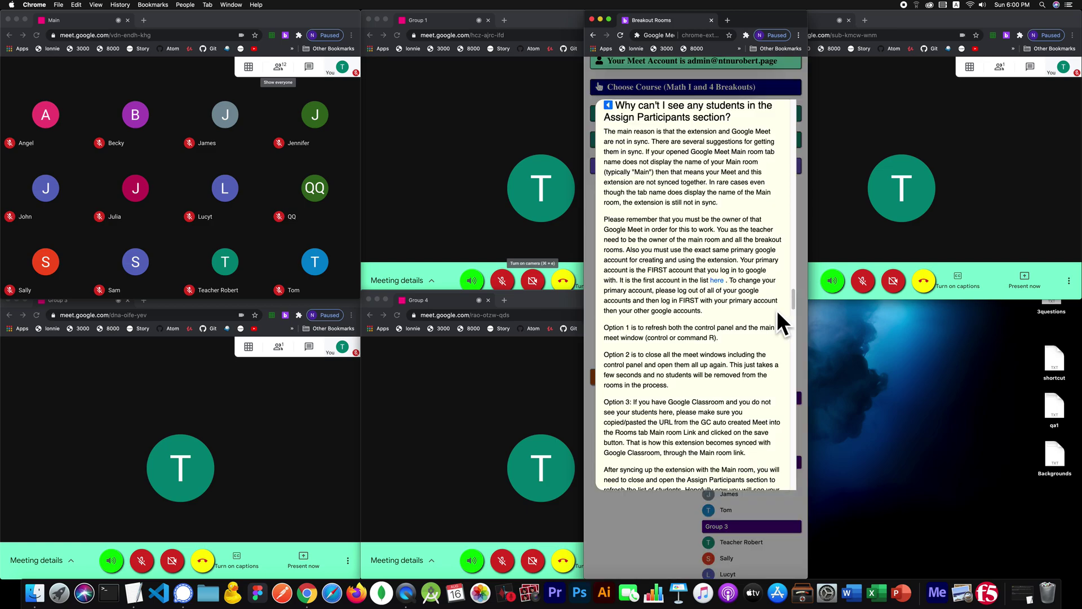
scroll(649, 352, "down", 3)
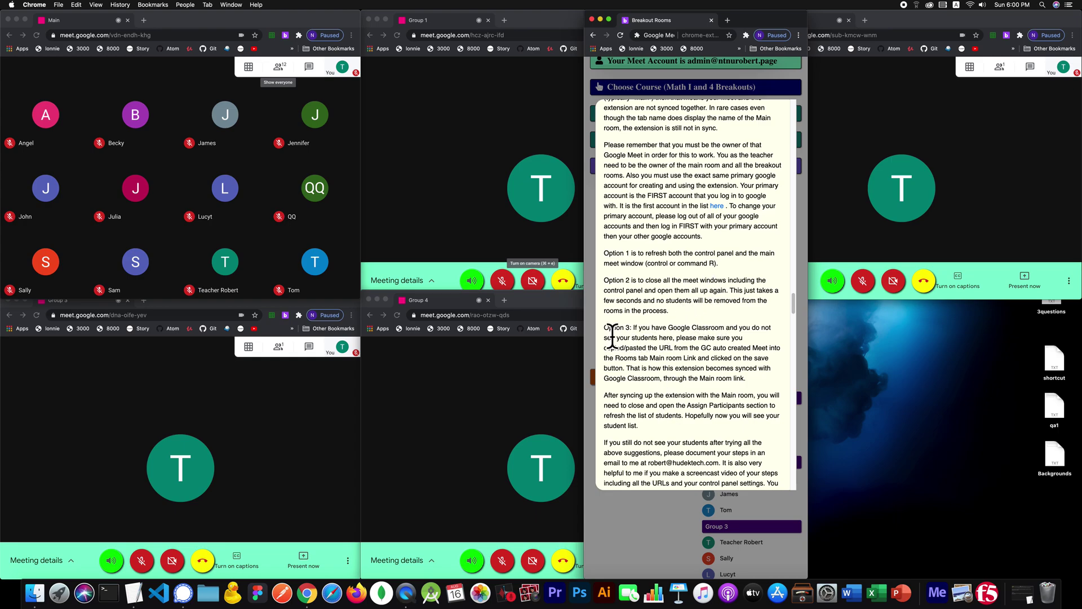
left_click(631, 530)
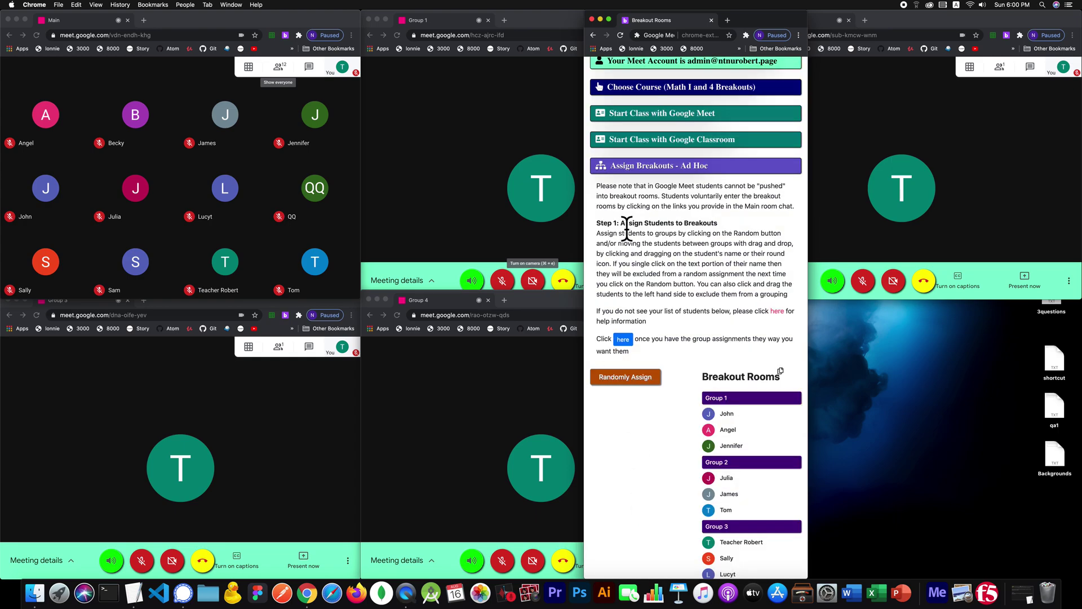
scroll(627, 228, "up", 2)
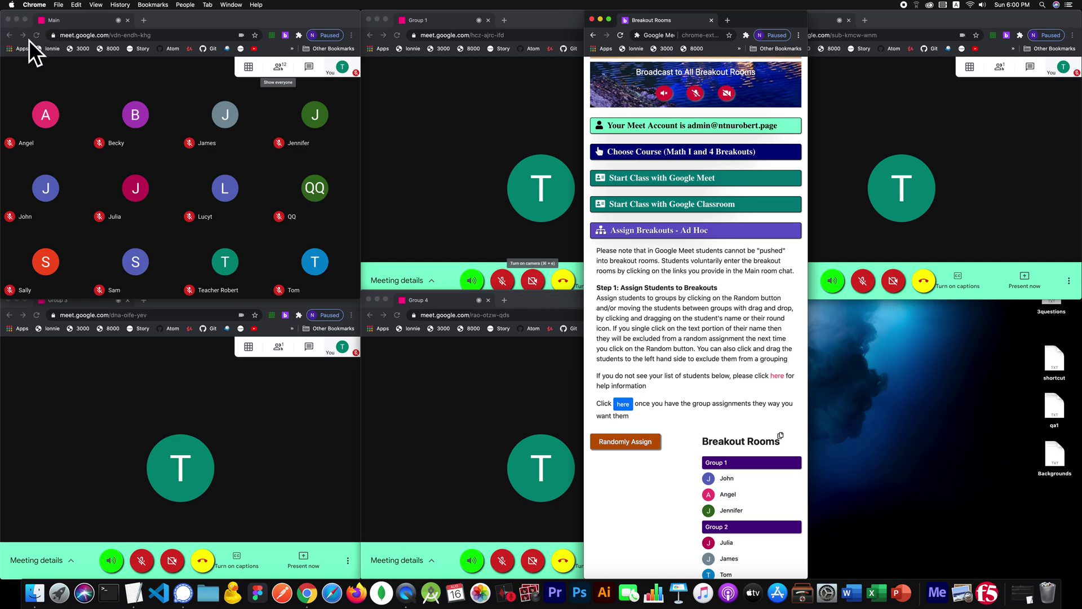
scroll(710, 95, "up", 3)
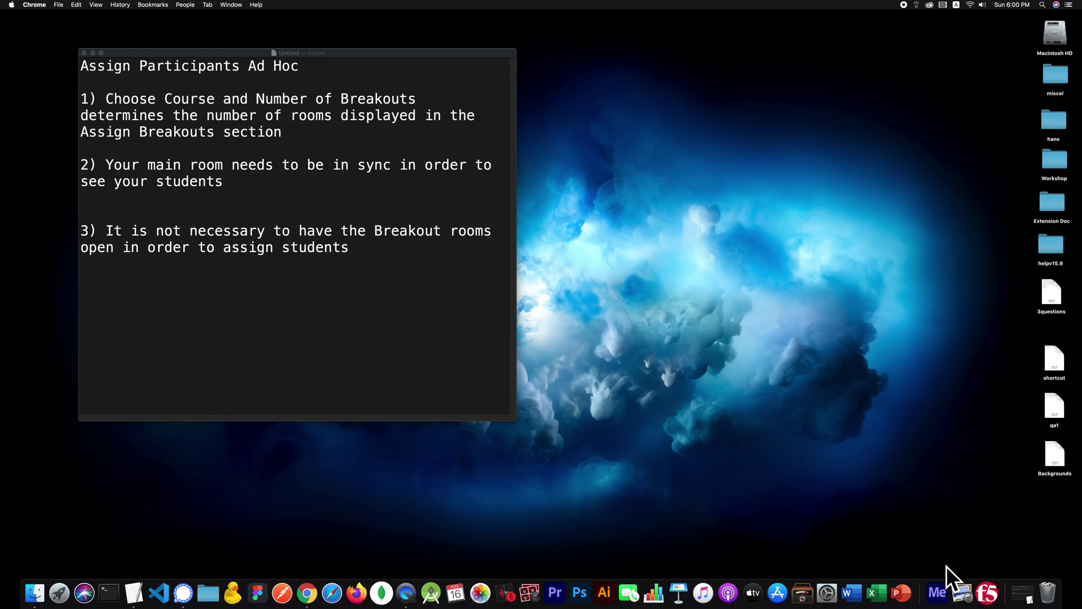
Step: Open a new, enlarged Chrome window and launch Google Classroom from the Google apps grid
left_click(307, 593)
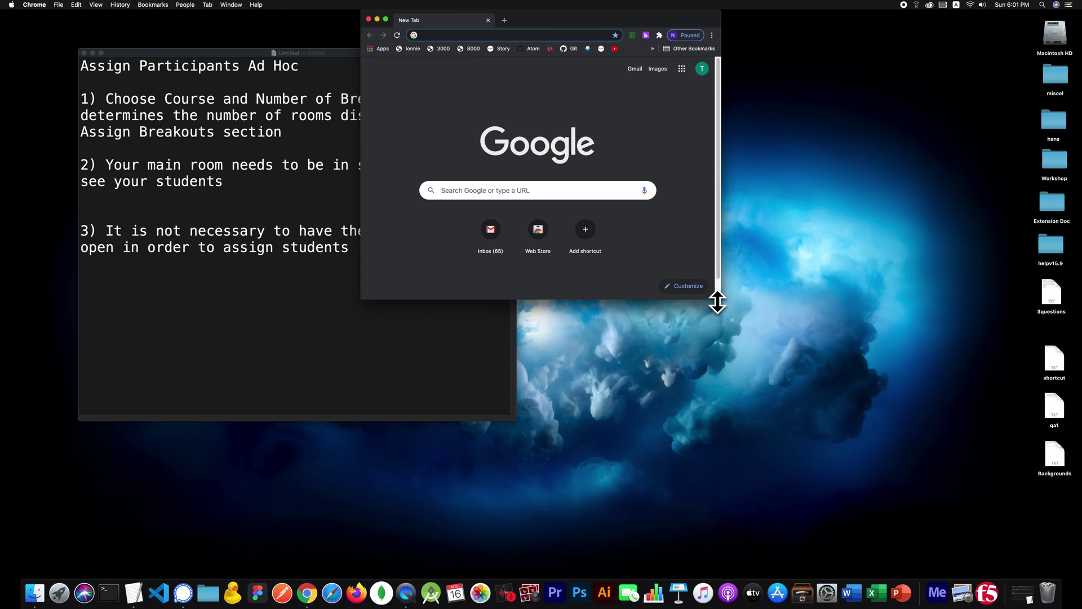
left_click_drag(717, 299, 946, 417)
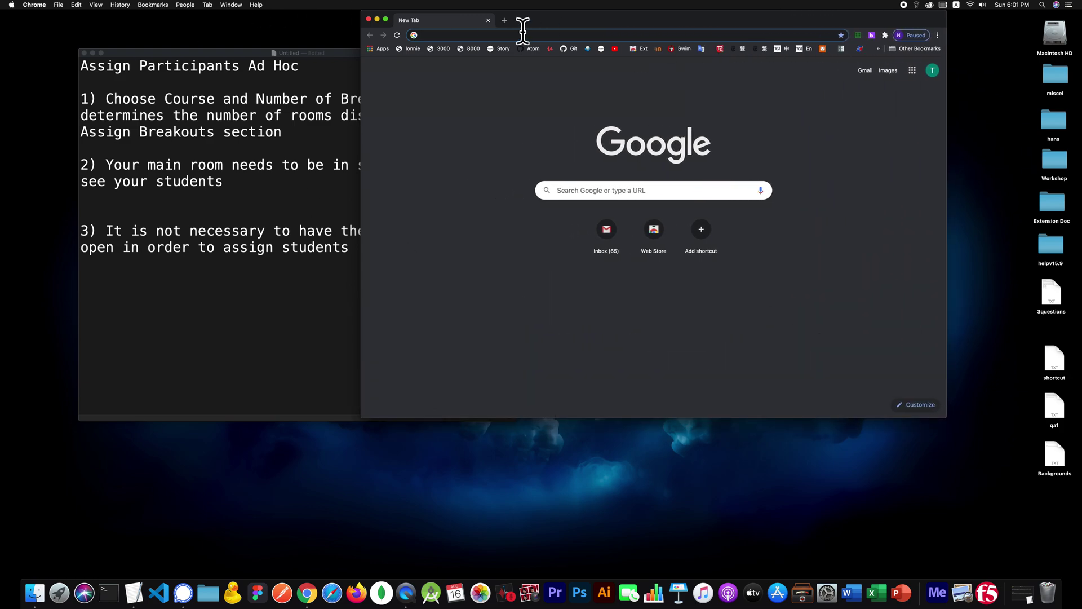
left_click(913, 71)
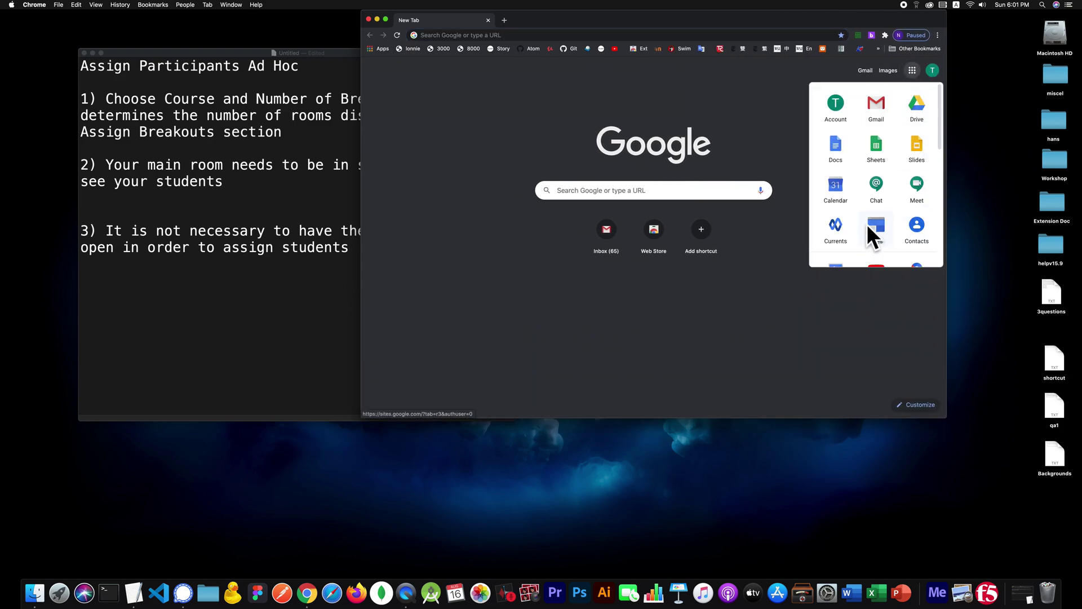
scroll(867, 223, "down", 5)
scroll(833, 214, "down", 2)
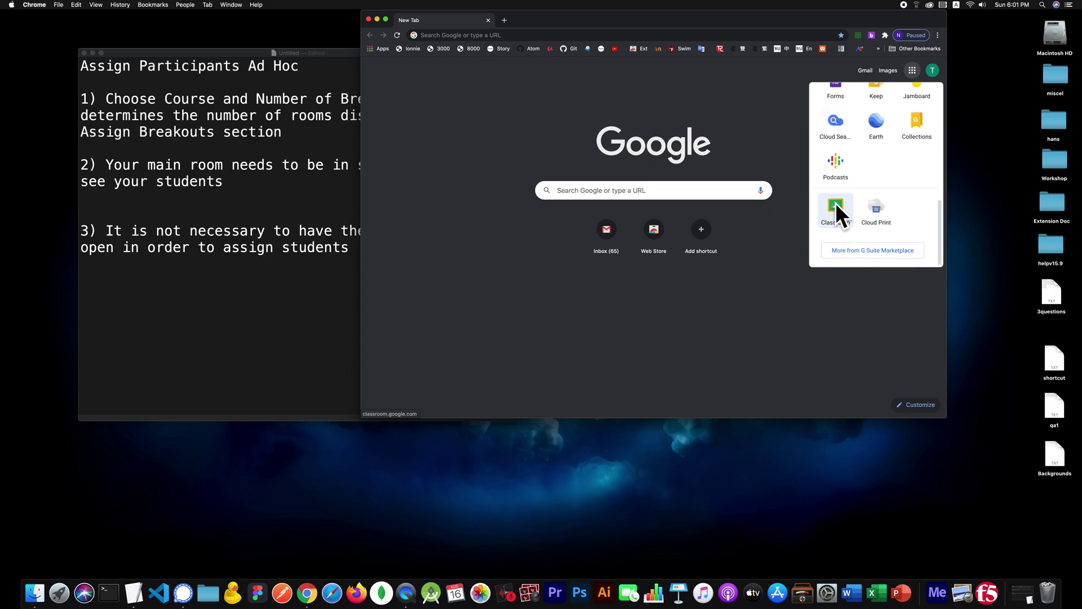
left_click(835, 203)
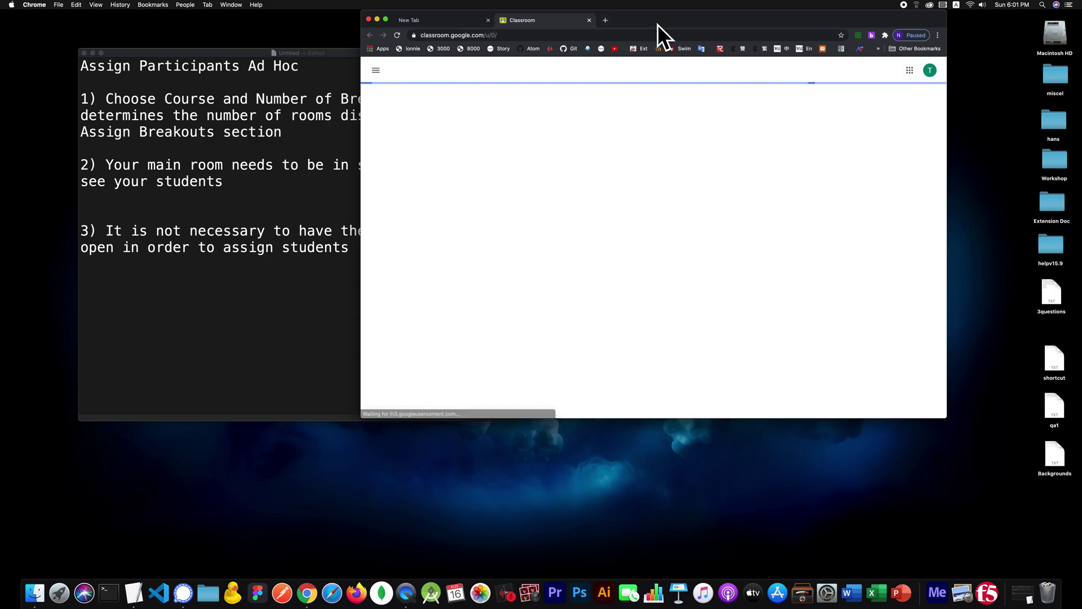
left_click_drag(657, 25, 394, 10)
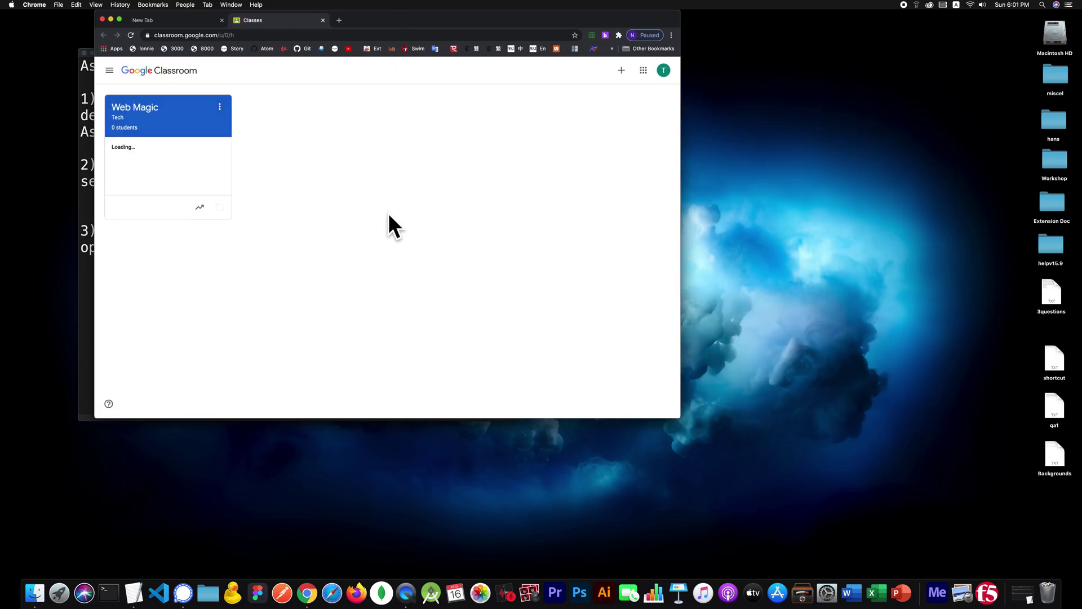
Step: Open the Web Magic class, confirm Math I with 4 breakouts in the extension, and open its Meet link
left_click(170, 121)
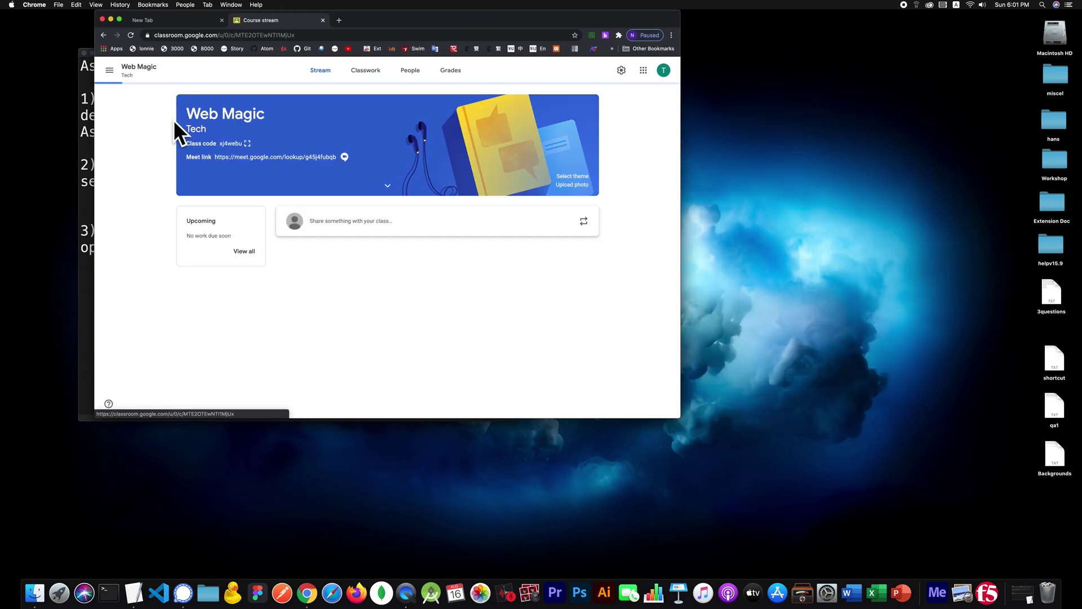
left_click(605, 35)
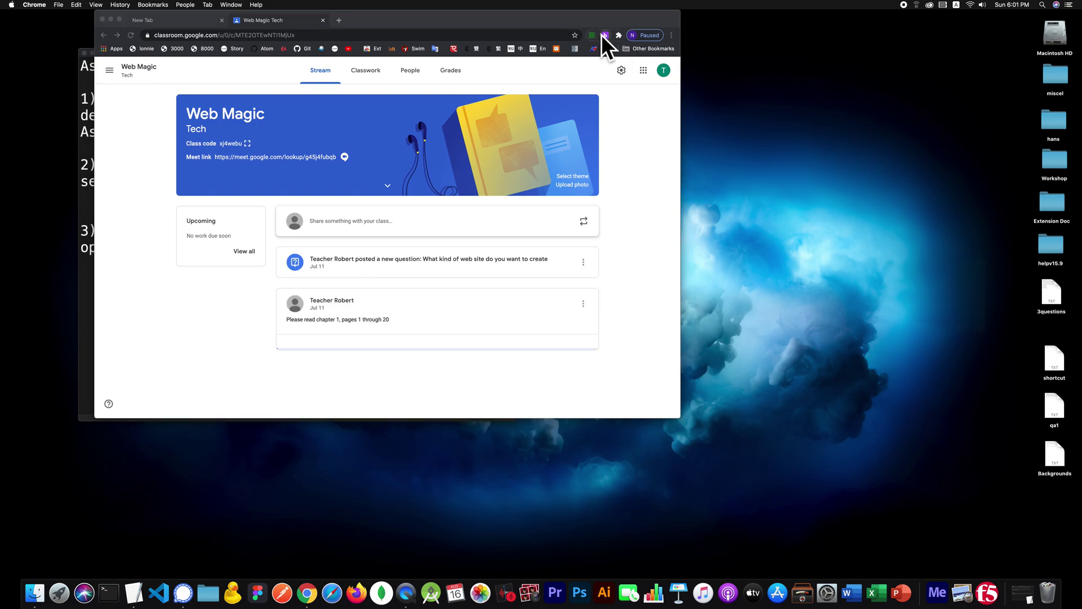
left_click(939, 281)
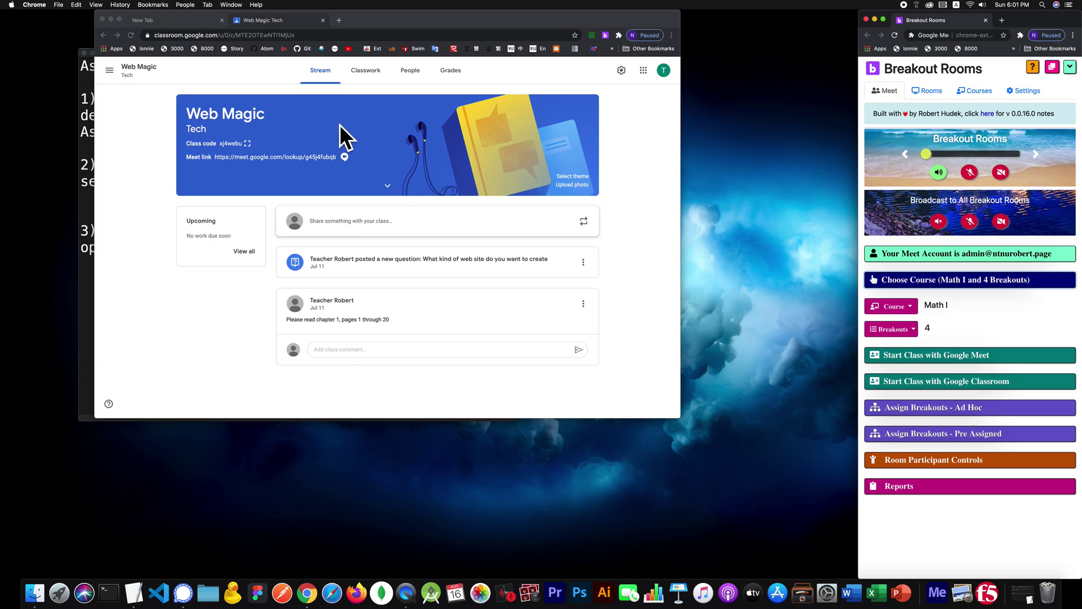
left_click(231, 166)
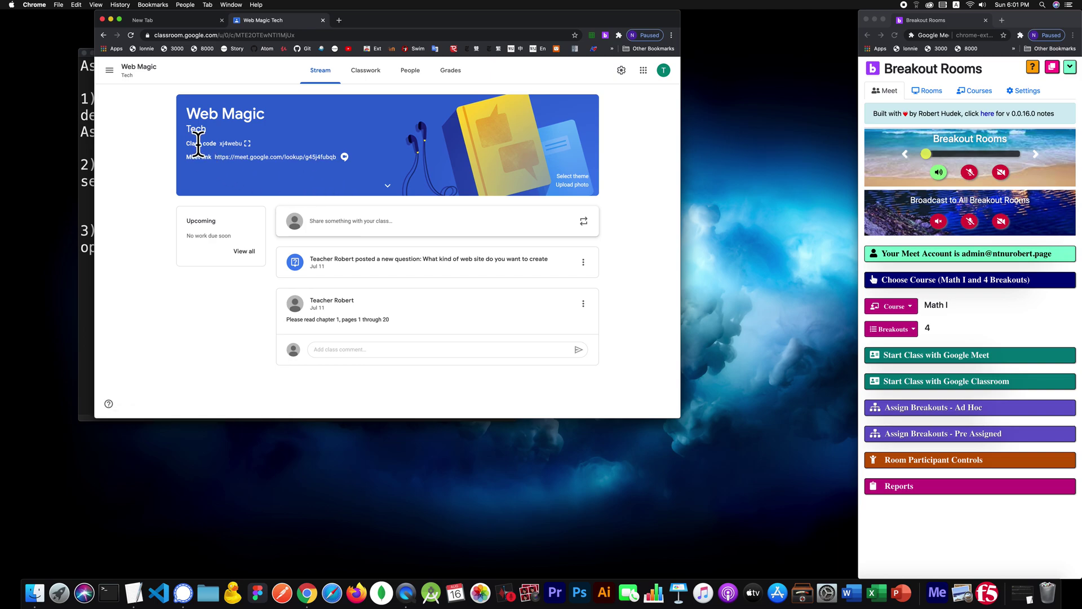
left_click(302, 157)
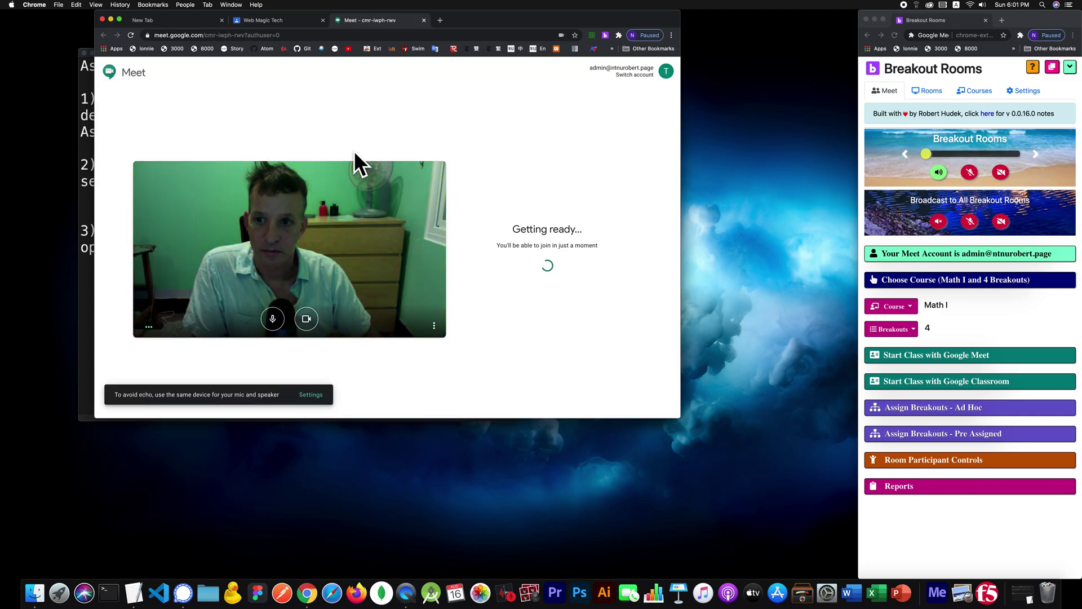
Step: Turn off camera and microphone on the g45j4fubqb join screen and shift the extension window left
left_click(312, 317)
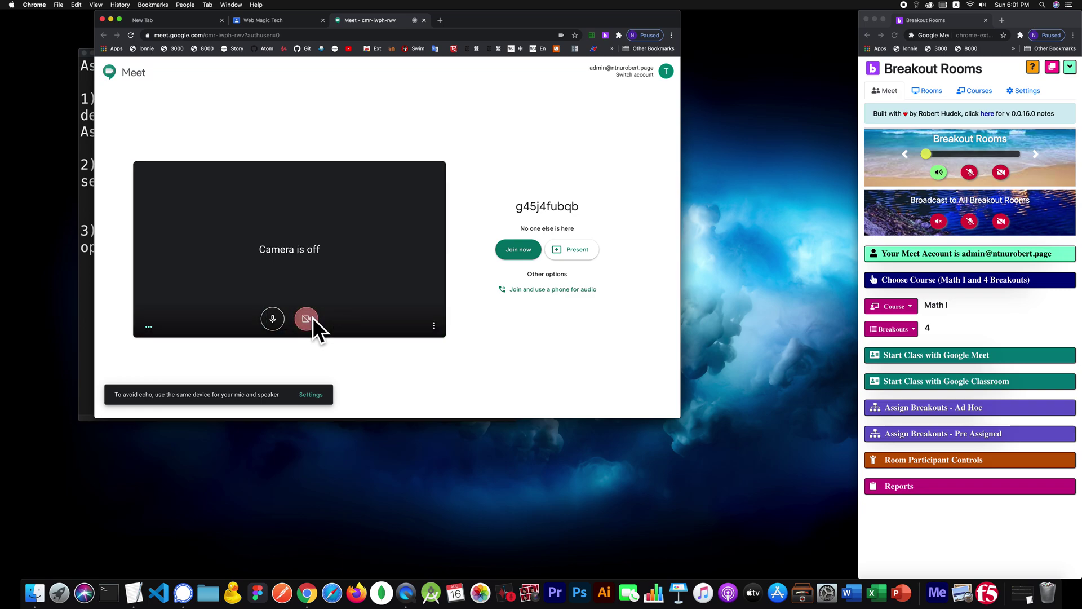
left_click(273, 320)
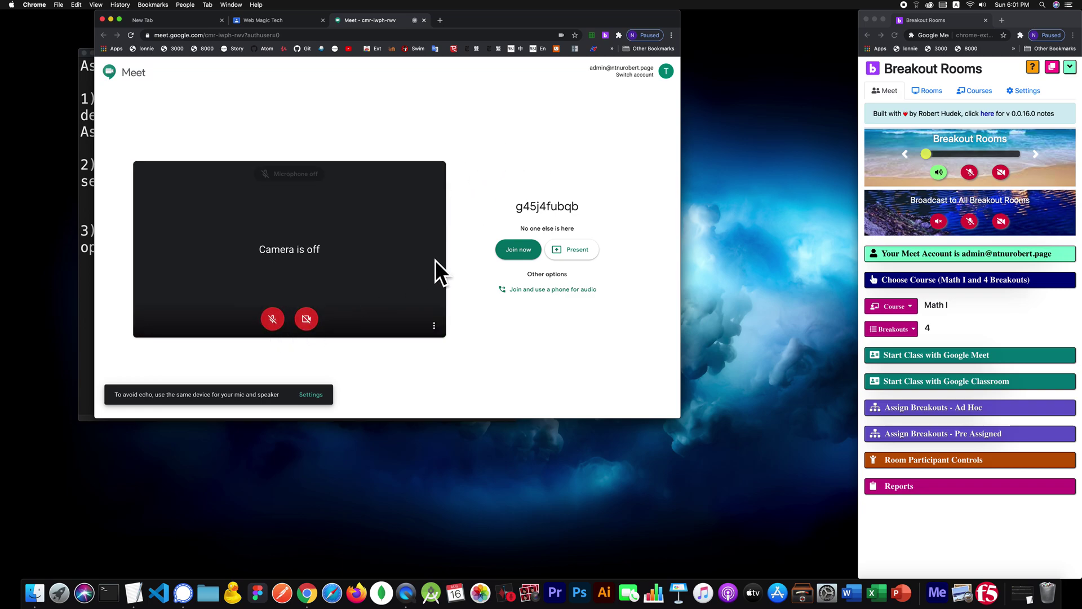
left_click(306, 324)
left_click(306, 323)
left_click_drag(1019, 16, 861, 16)
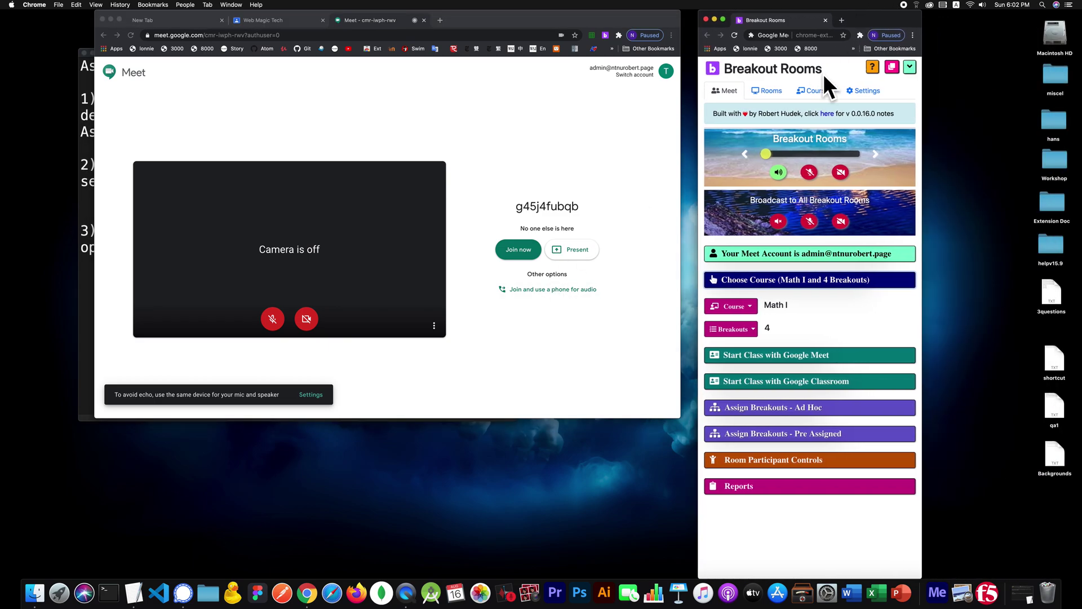
Step: Review the saved room links and the extension's settings
left_click(779, 91)
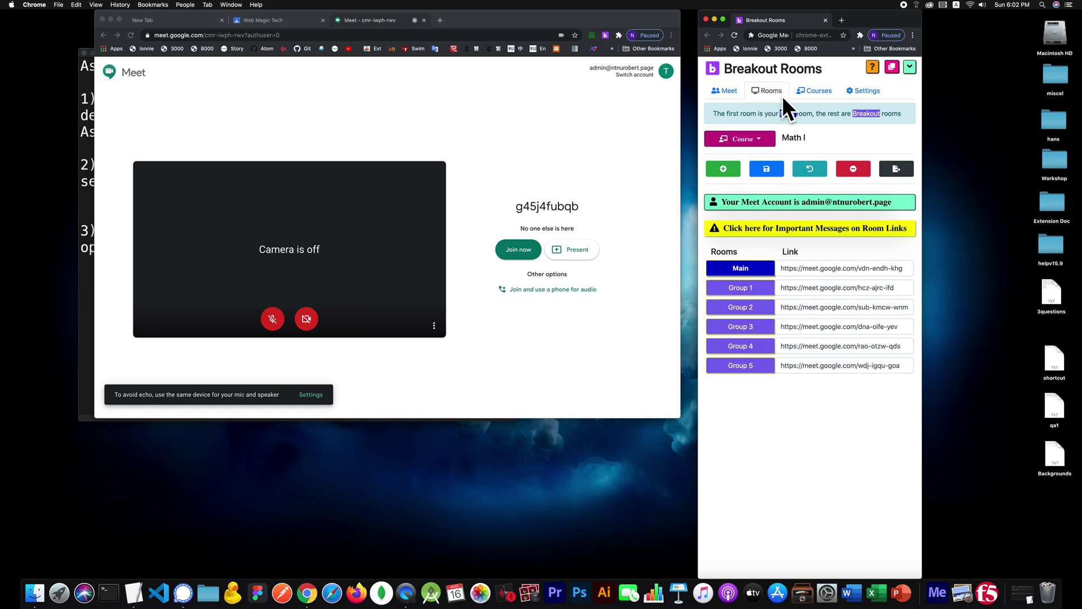
left_click(872, 89)
scroll(784, 338, "down", 1)
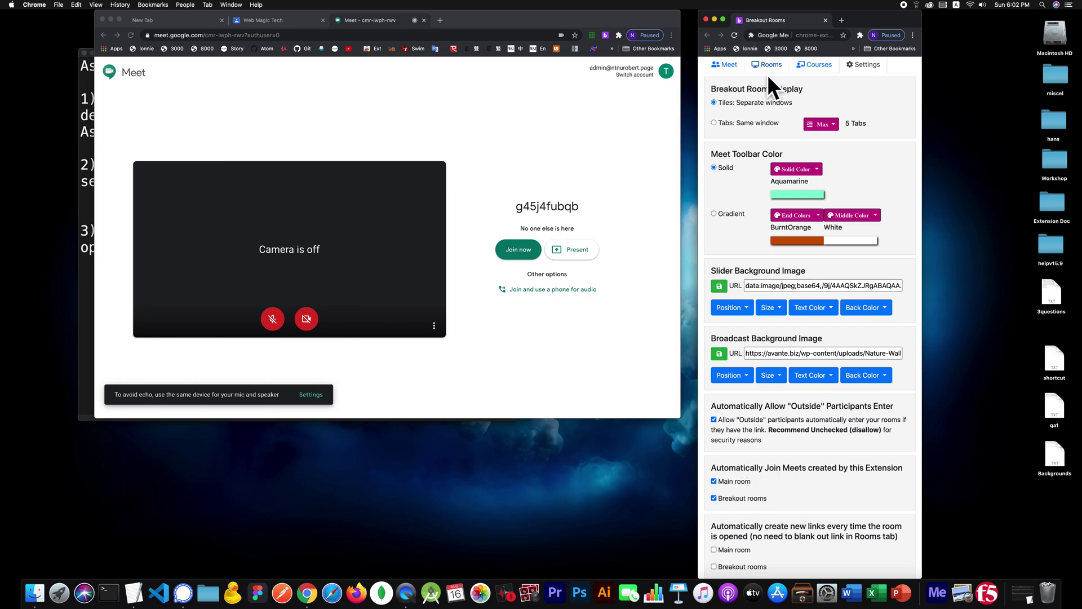
scroll(766, 76, "up", 1)
Step: Enable automatic joining of the main and breakout rooms, then return to the meeting controls
left_click(766, 89)
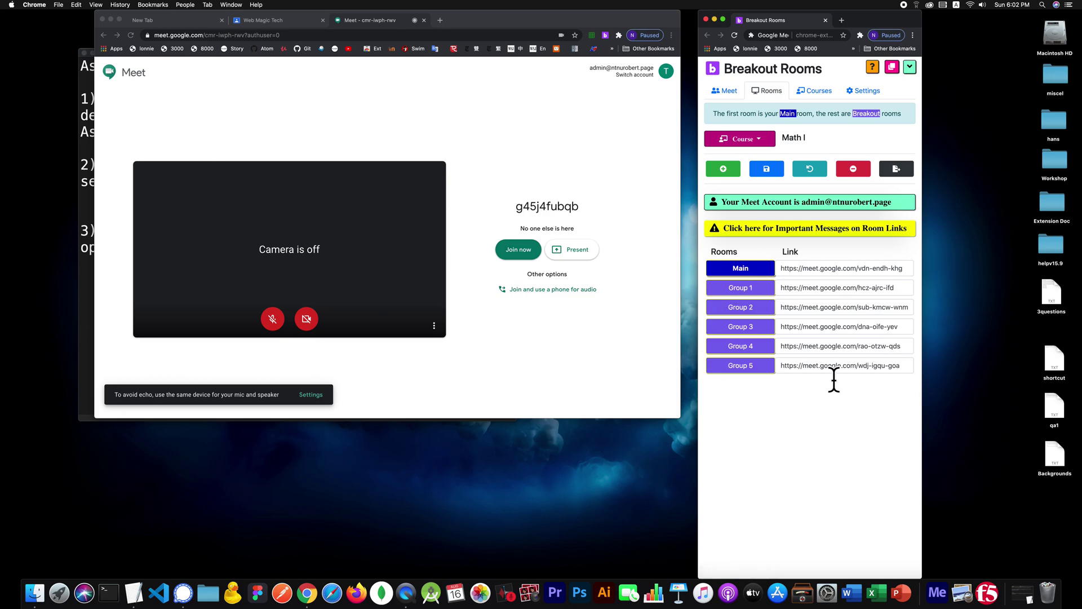
left_click(862, 90)
scroll(792, 329, "down", 1)
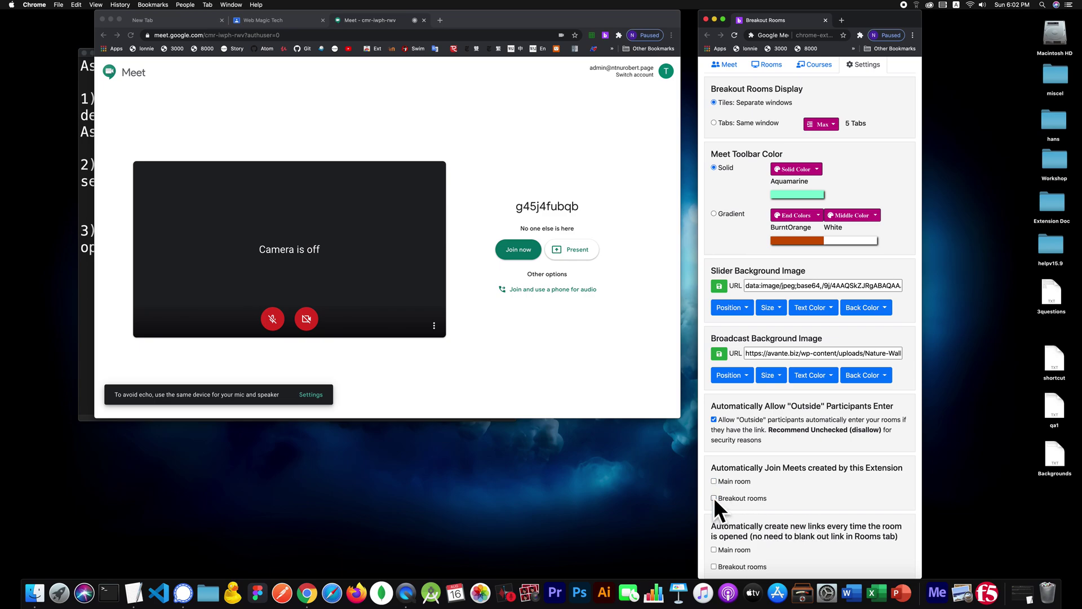
left_click(713, 480)
scroll(767, 253, "up", 1)
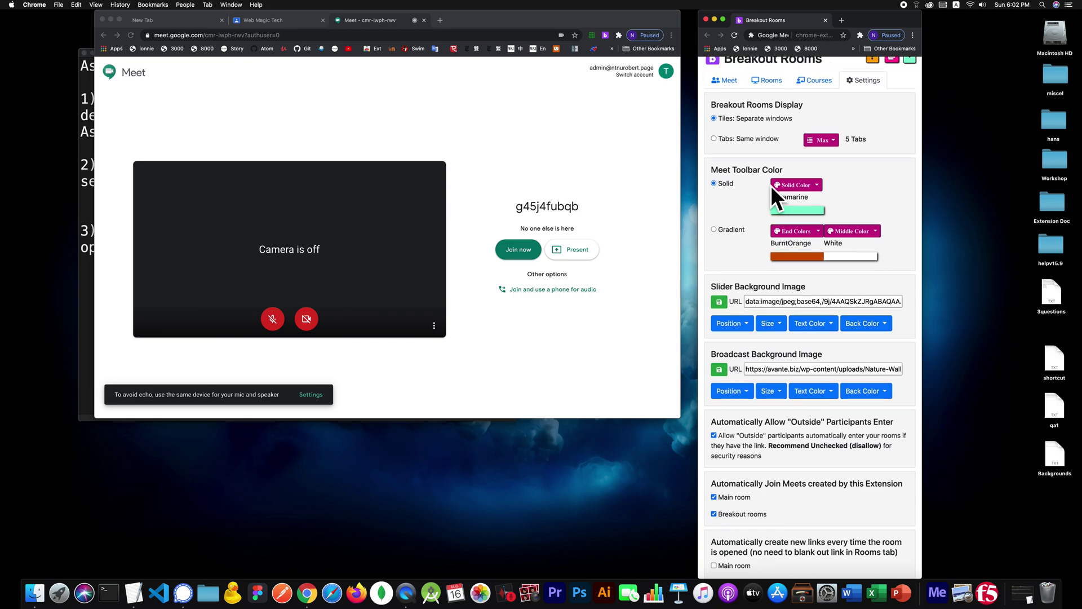
left_click(726, 89)
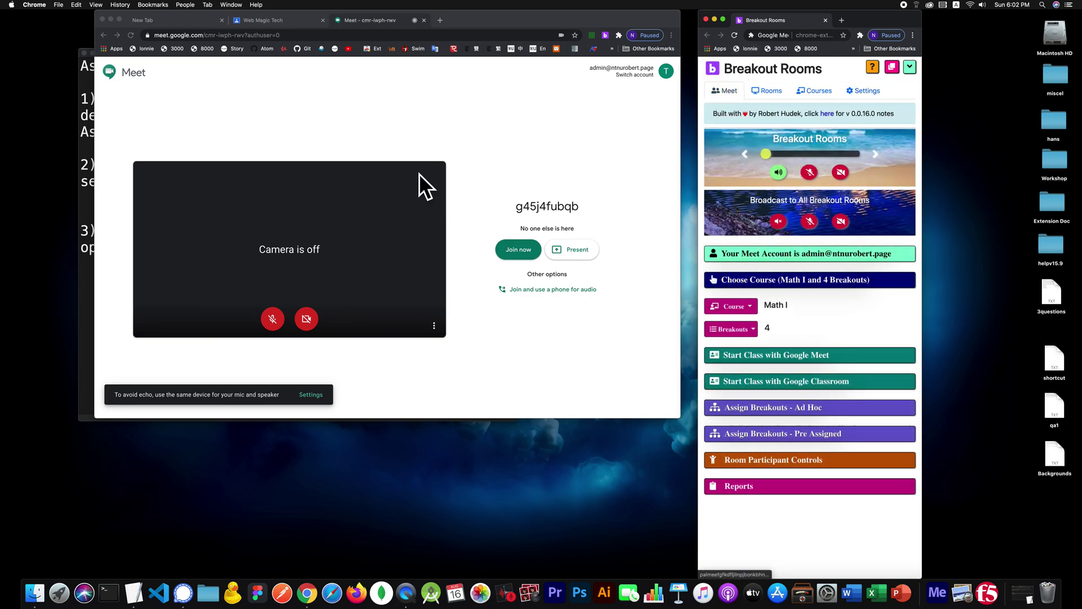
left_click(496, 210)
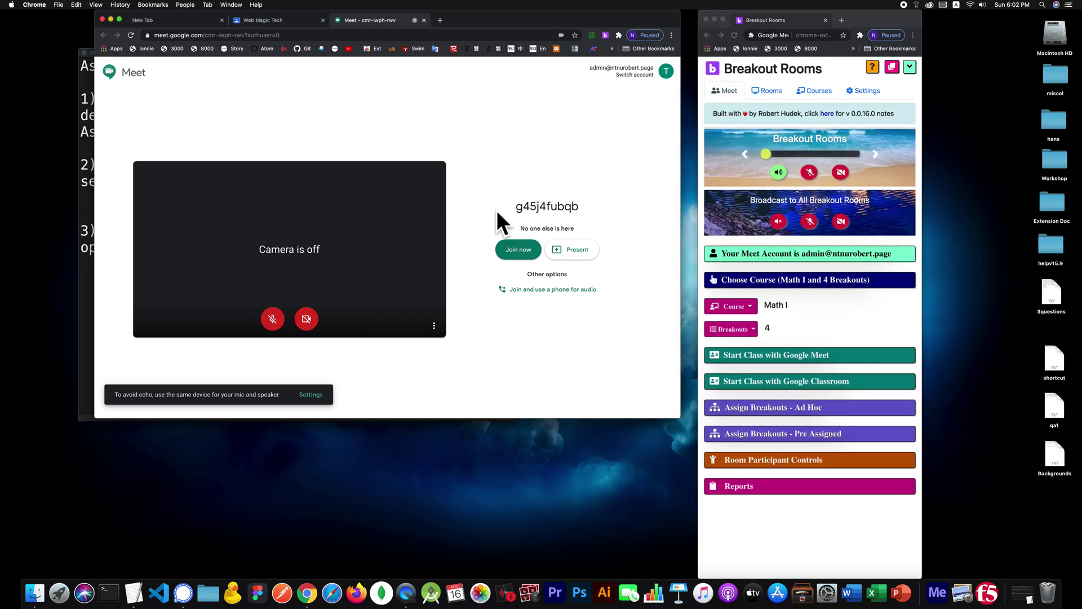
left_click(516, 250)
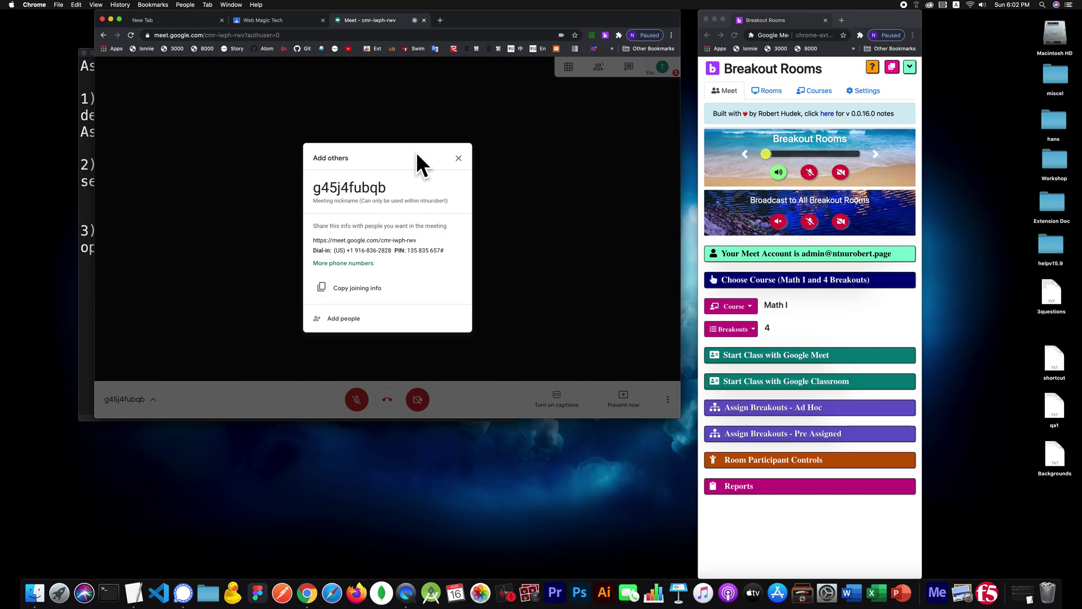
left_click(457, 155)
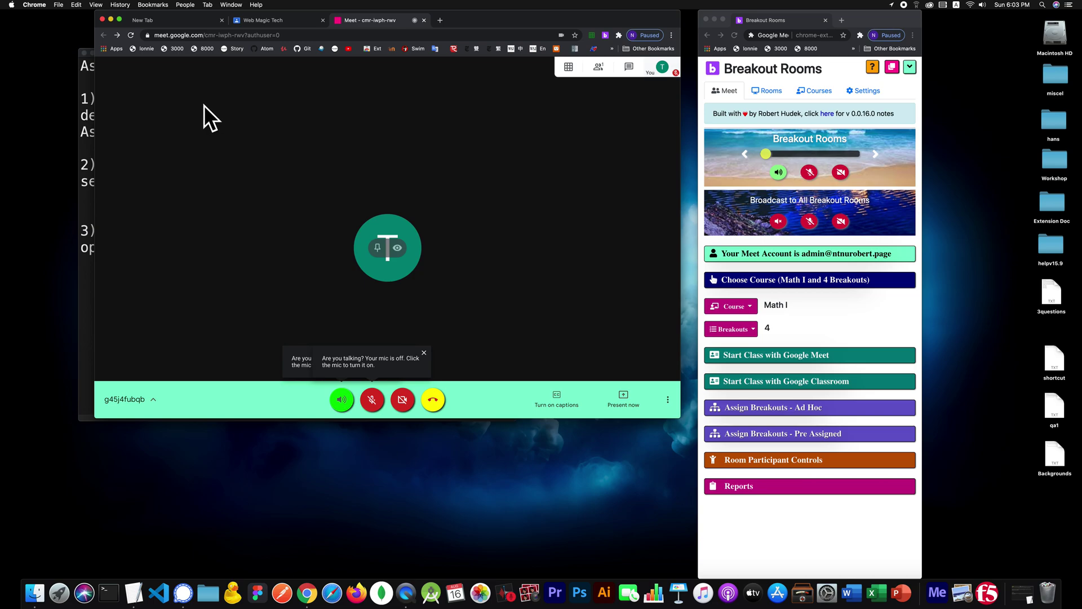
left_click(265, 21)
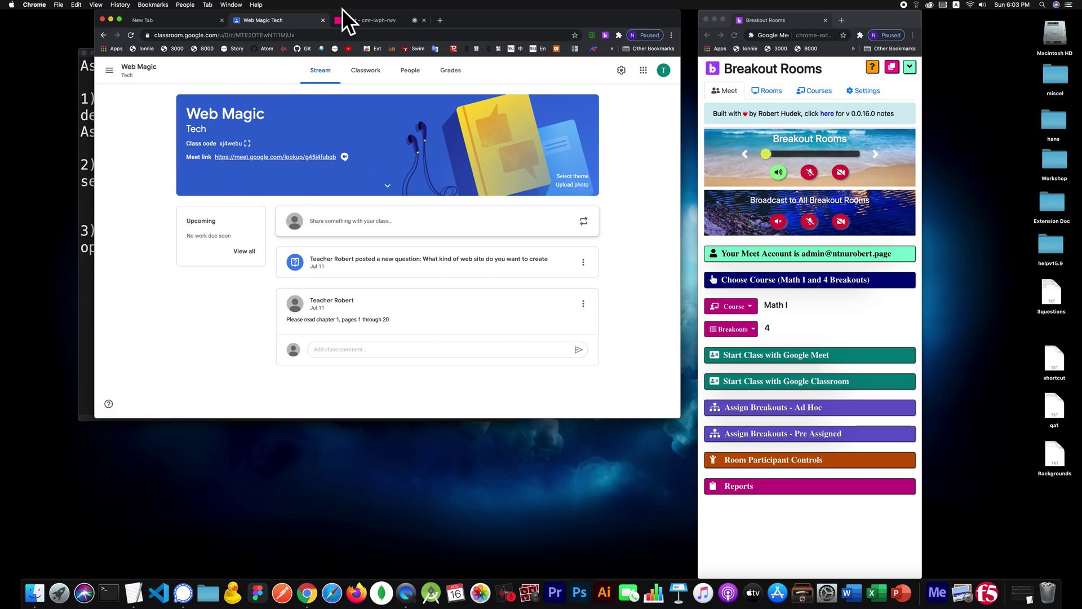
left_click(372, 22)
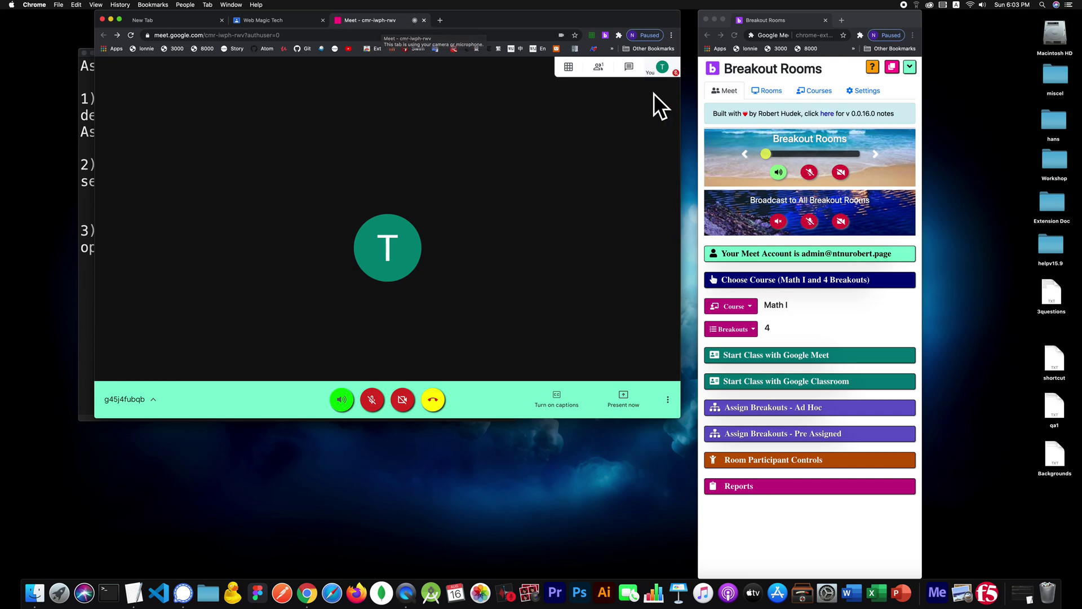
Step: Collapse the Choose Course section and expand Assign Breakouts - Ad Hoc in Breakout Rooms
left_click(804, 281)
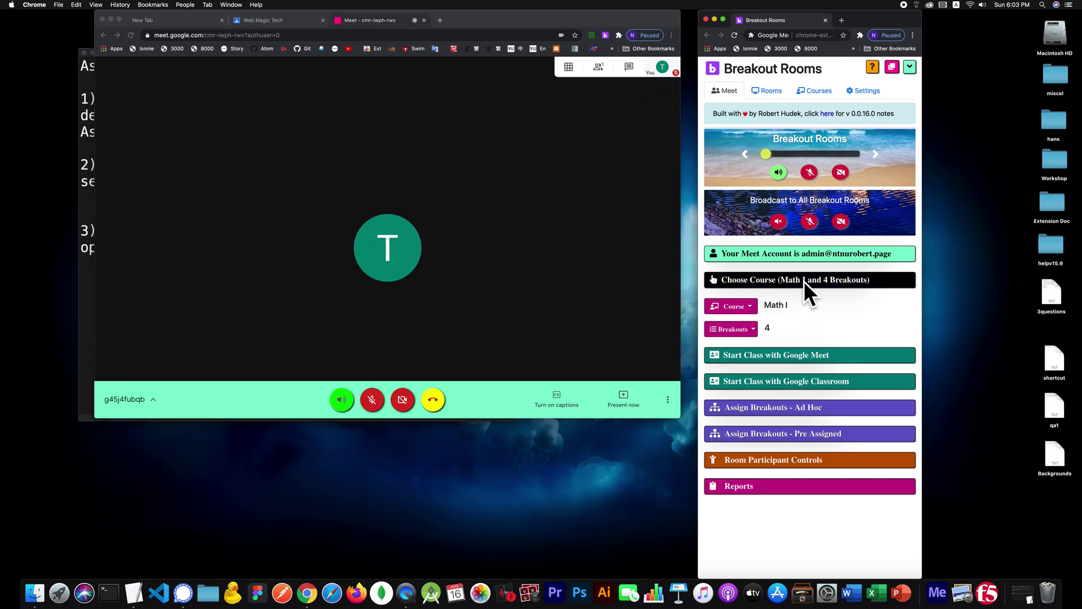
left_click(804, 281)
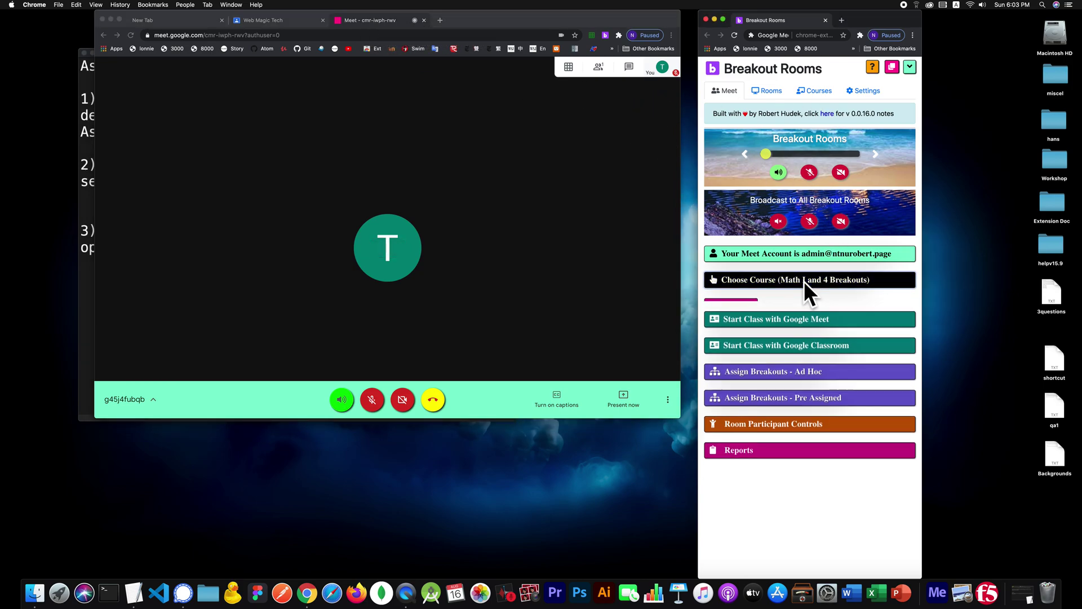
left_click(770, 356)
scroll(780, 360, "down", 2)
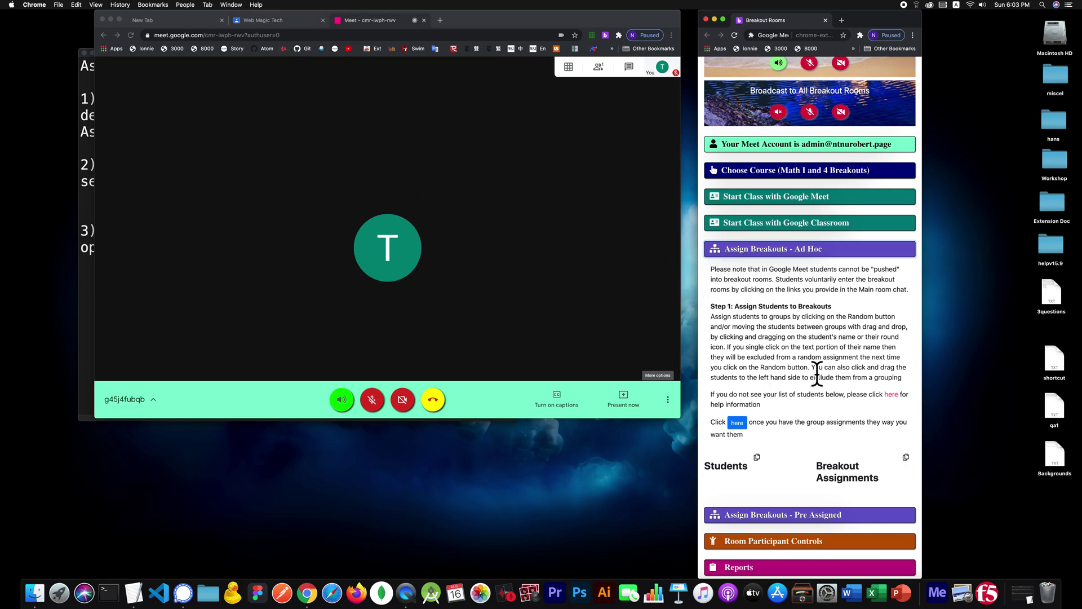
Step: Under Start Class with Google Classroom, sync the open Classroom Meet as the Main room
left_click(810, 250)
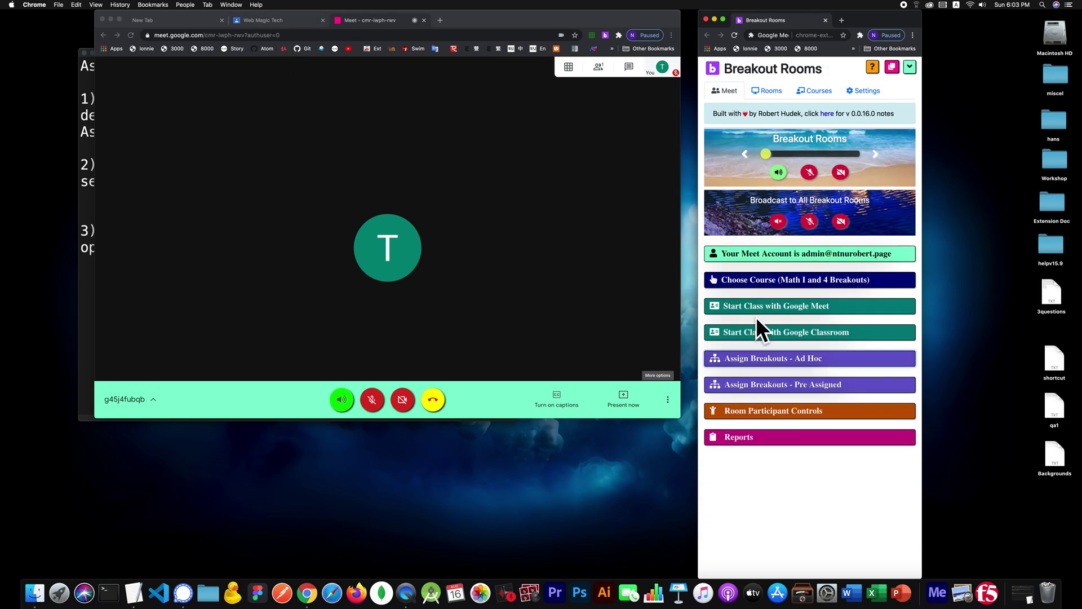
left_click(811, 331)
scroll(807, 336, "down", 2)
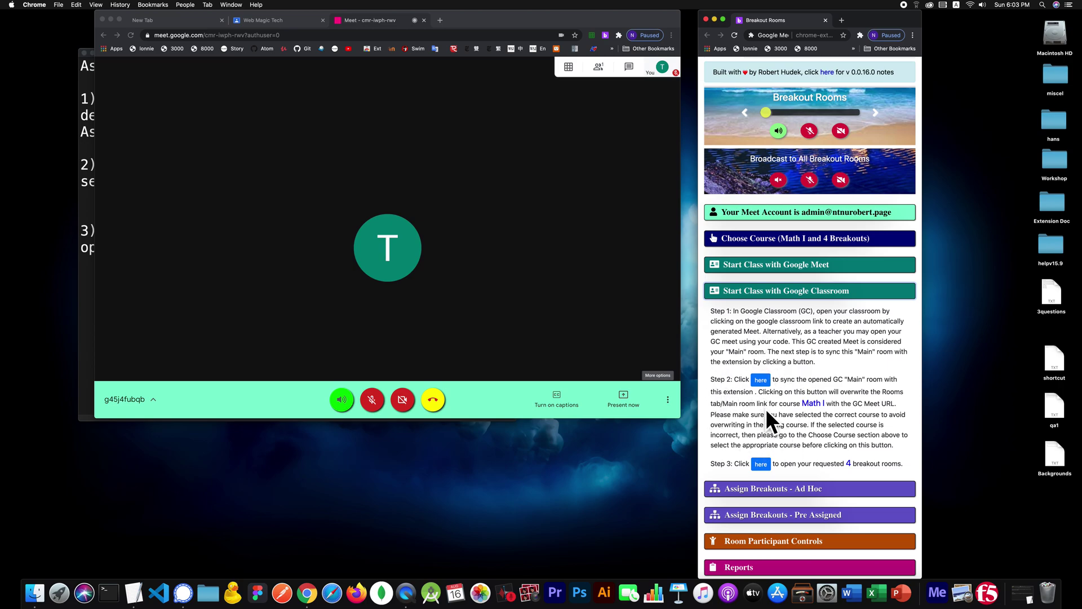
left_click(760, 381)
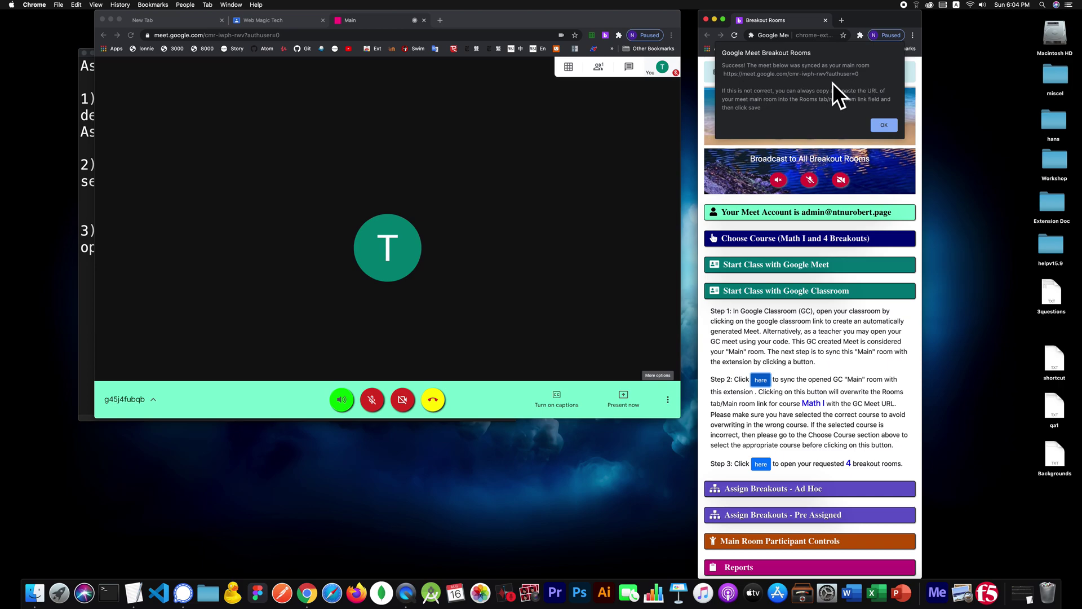
left_click(883, 125)
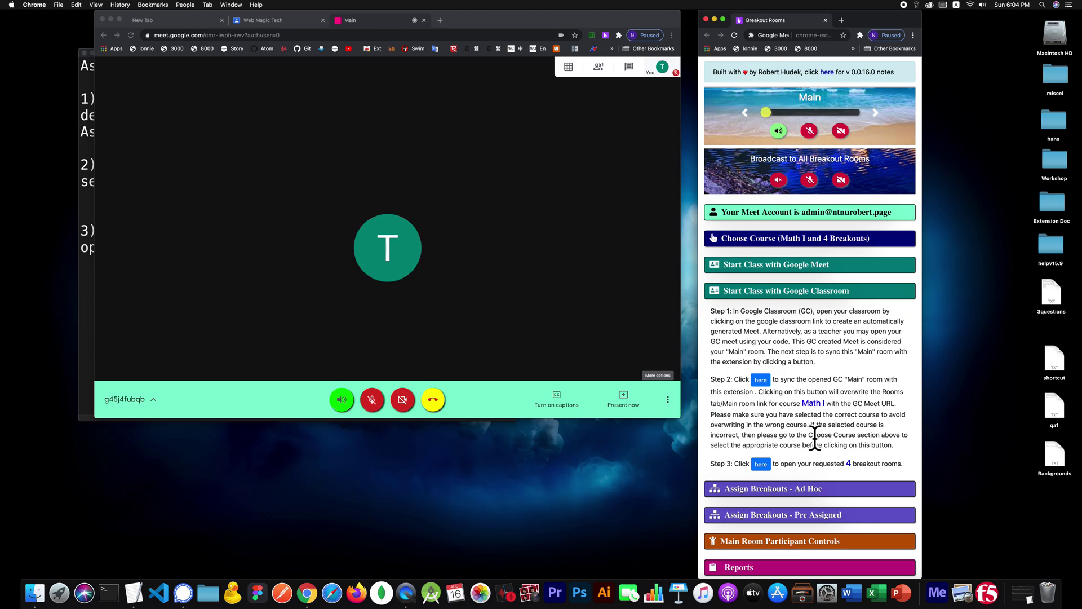
Step: Check the Rooms tab for the synced Main link, then return to the main controls
left_click(412, 180)
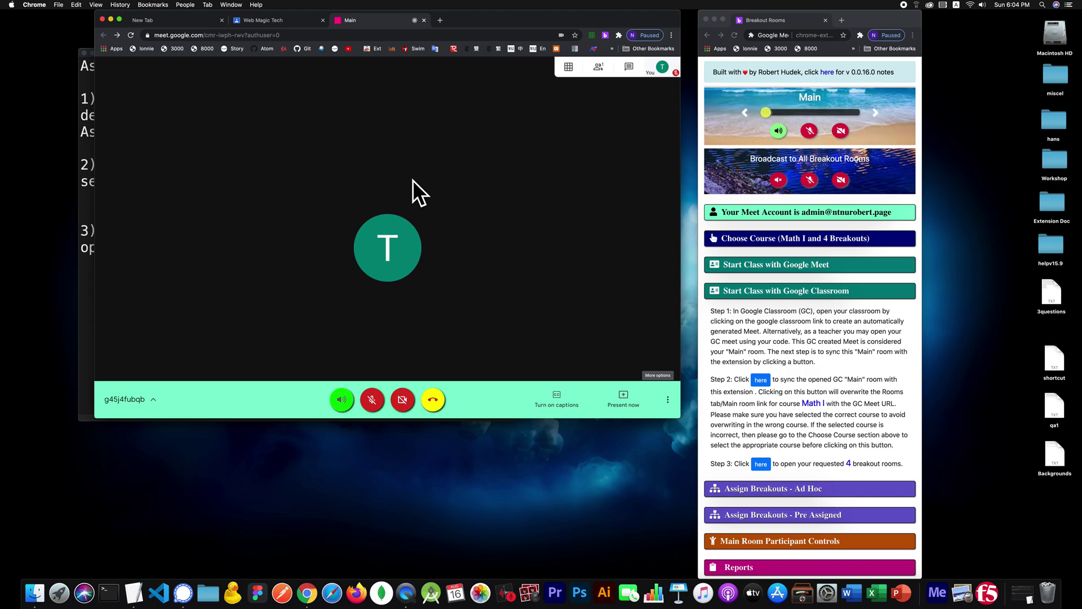
scroll(780, 218, "up", 2)
left_click(776, 81)
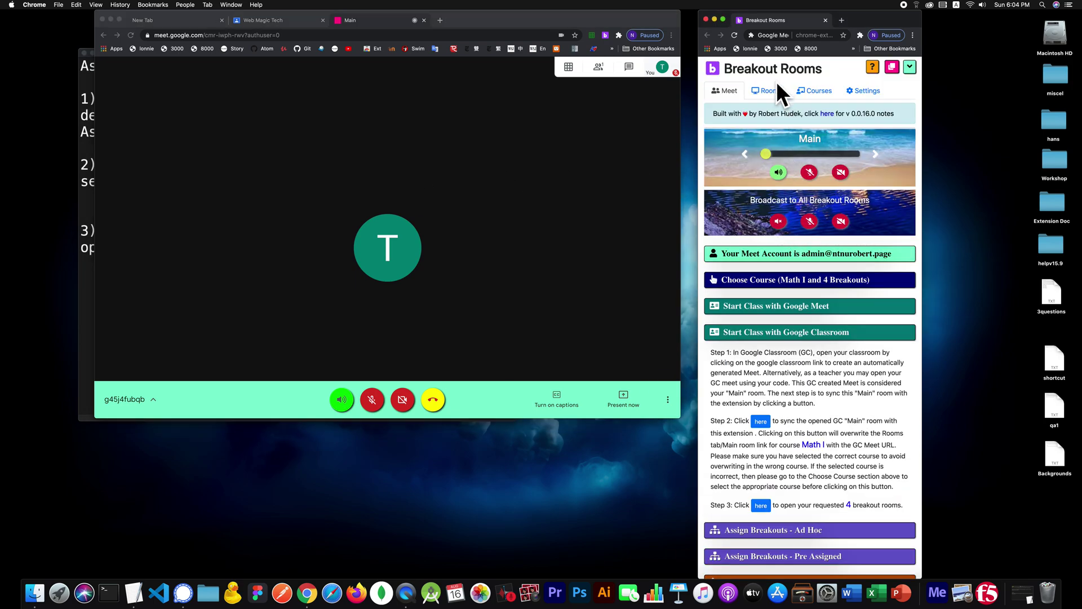
left_click(777, 83)
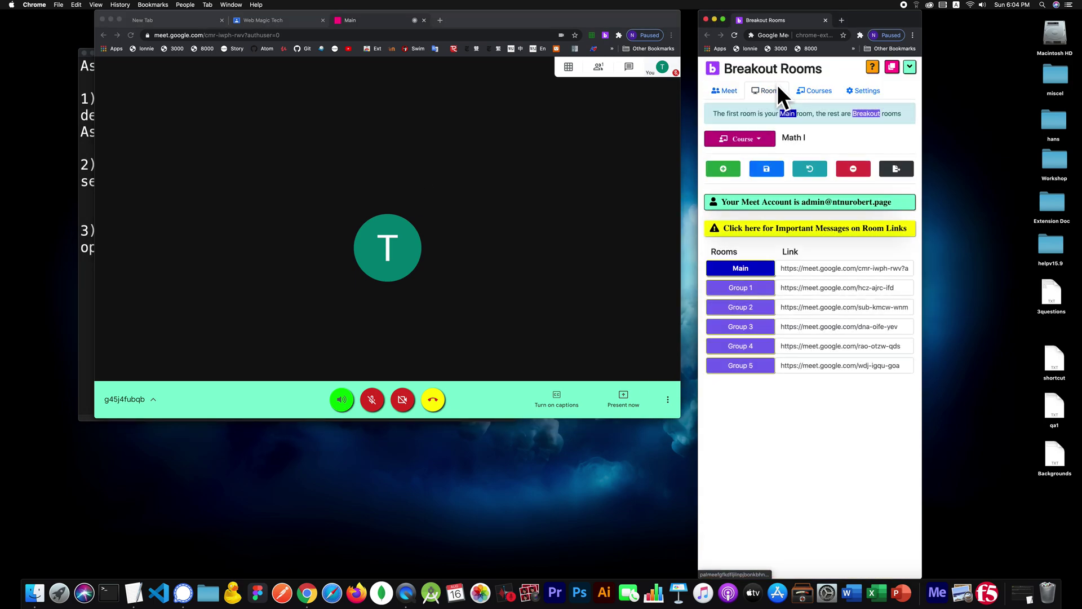
left_click(725, 89)
scroll(786, 310, "down", 2)
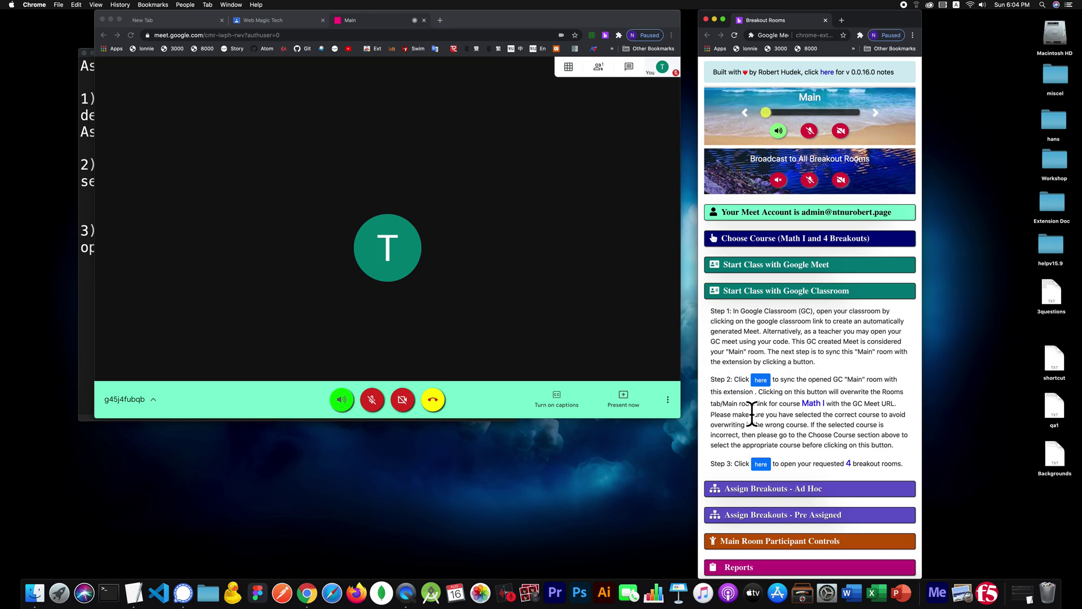
Step: Review the Ad Hoc Randomly Assign area, then show the Rooms list with Main and Groups 1–5
left_click(792, 293)
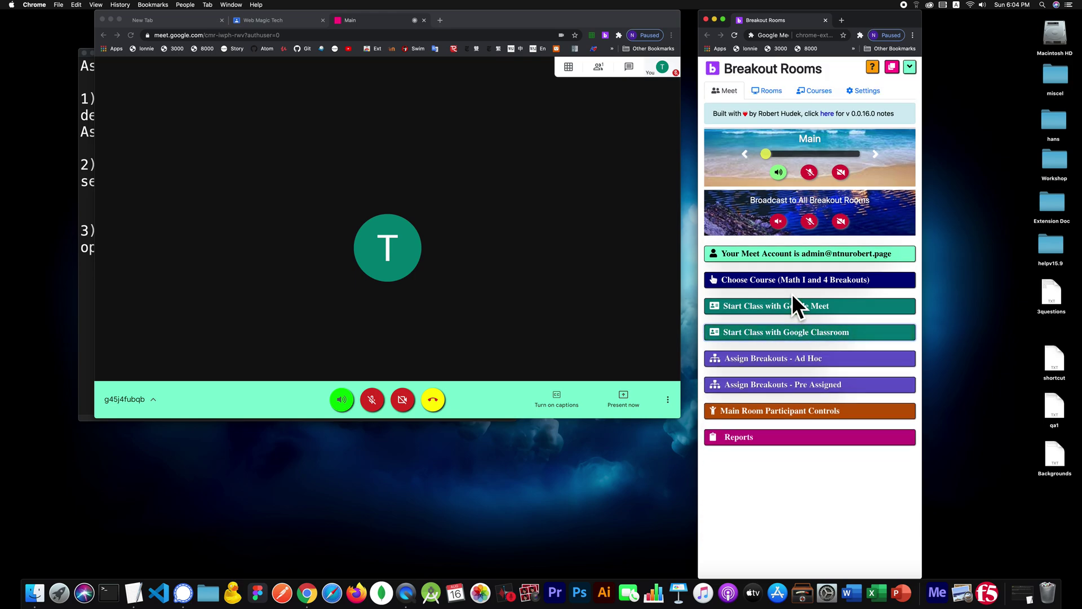
left_click(796, 360)
scroll(795, 362, "down", 4)
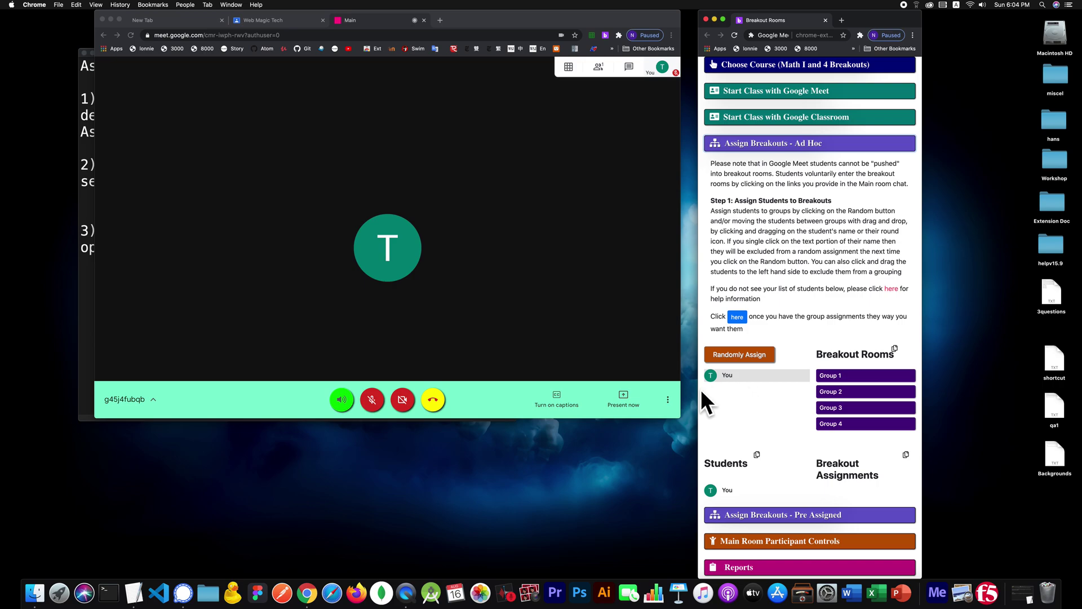
left_click(804, 144)
left_click(767, 90)
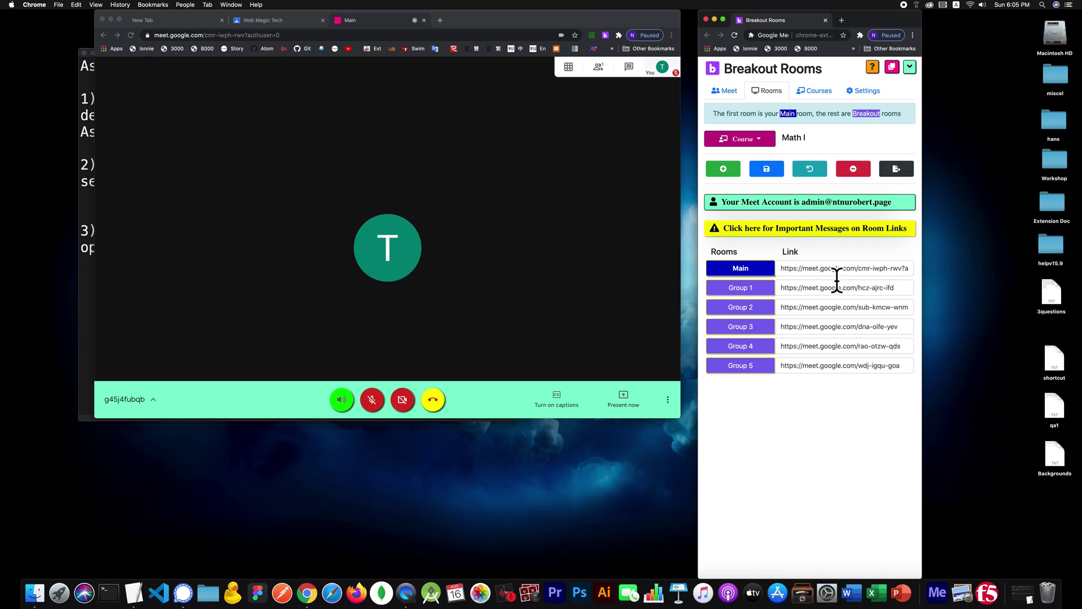
left_click(857, 269)
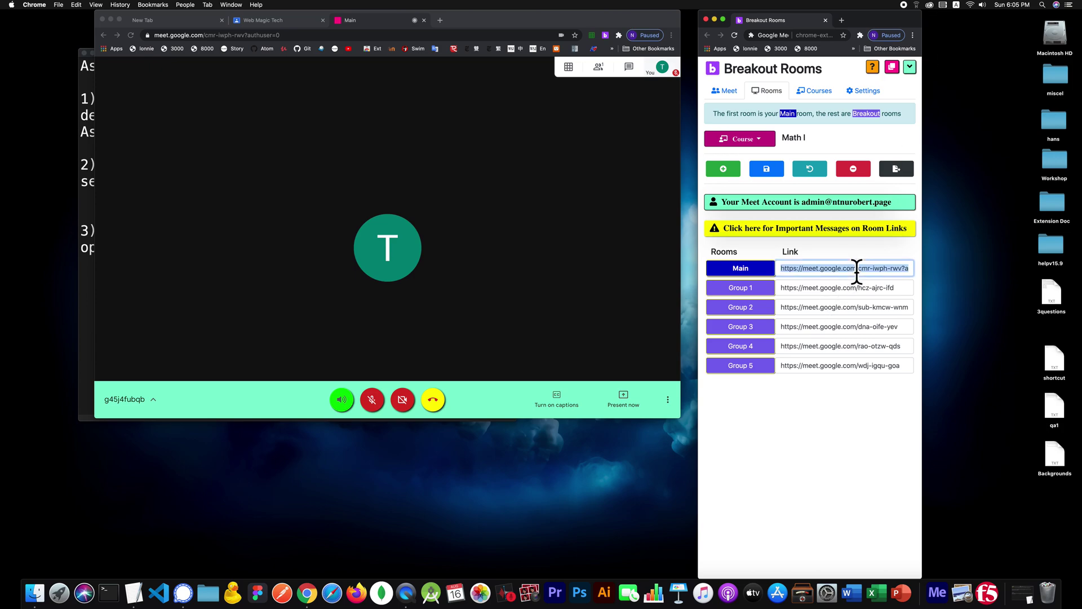
type("https")
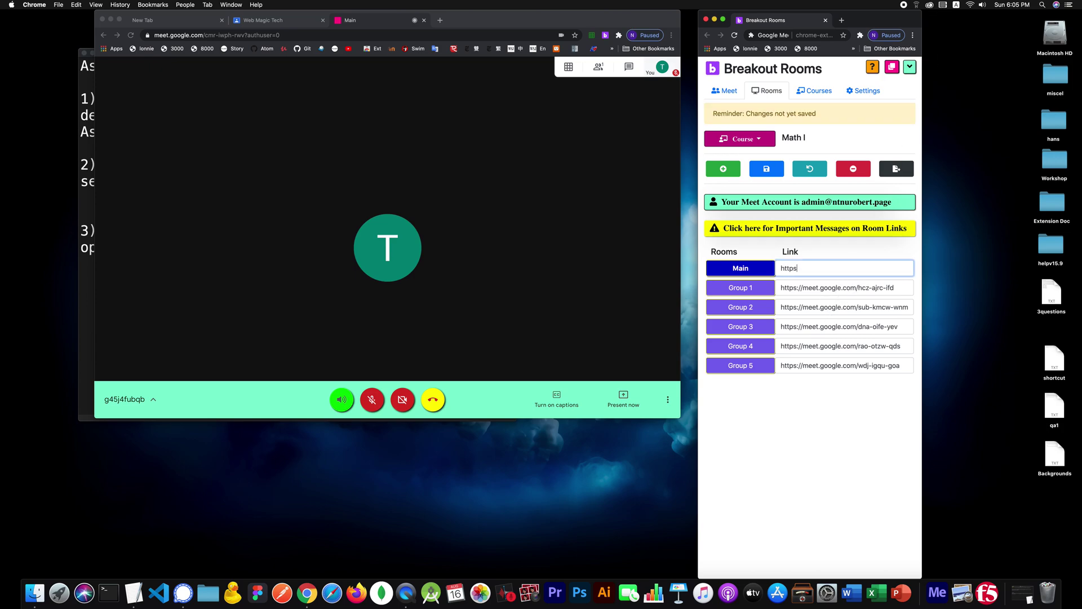
type("://meet.google.com/vdn-endh-khg")
left_click(767, 169)
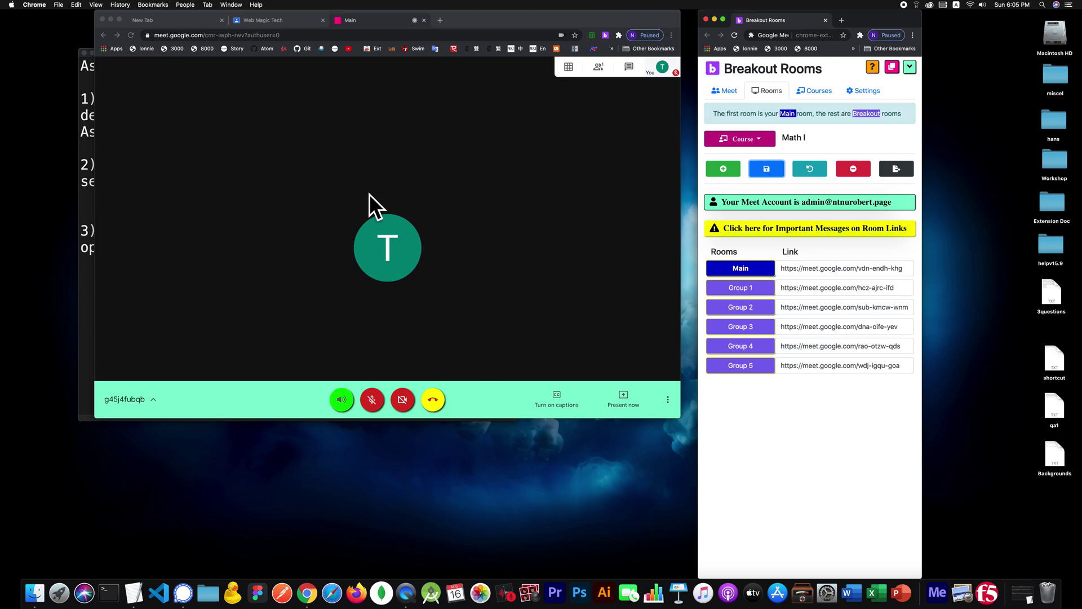
left_click(425, 20)
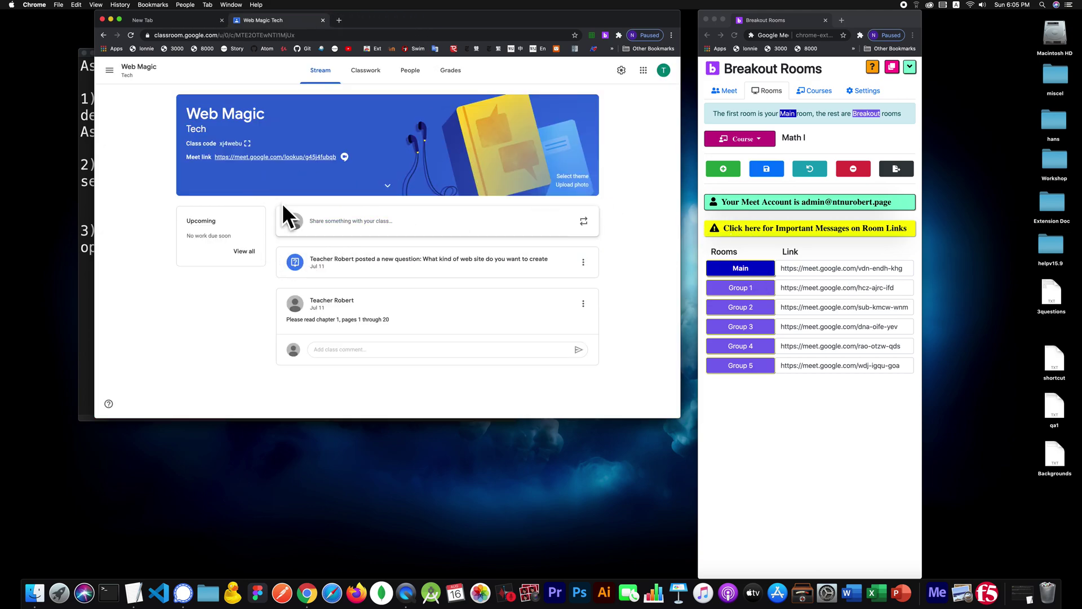
Step: Open the Main room Meet from Start Class with Google Meet in a new window
left_click(731, 91)
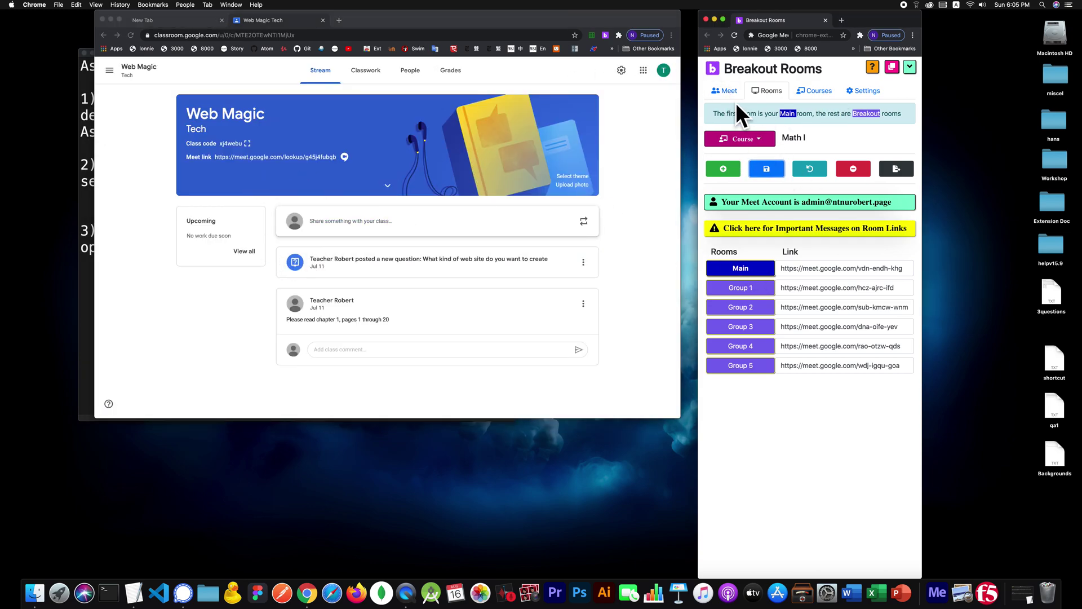
left_click(734, 89)
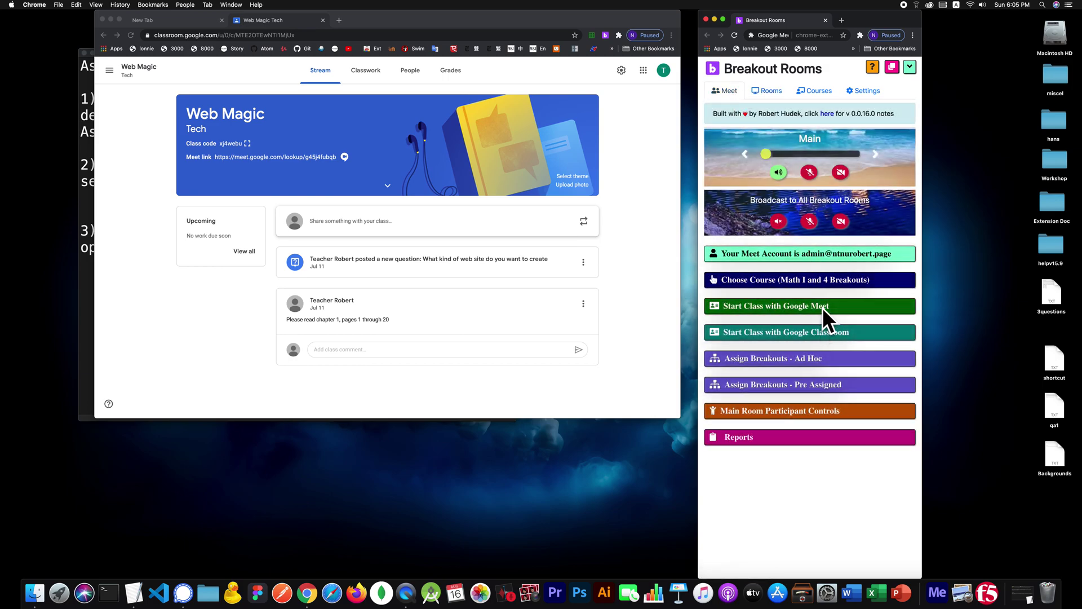
left_click(823, 307)
left_click(720, 334)
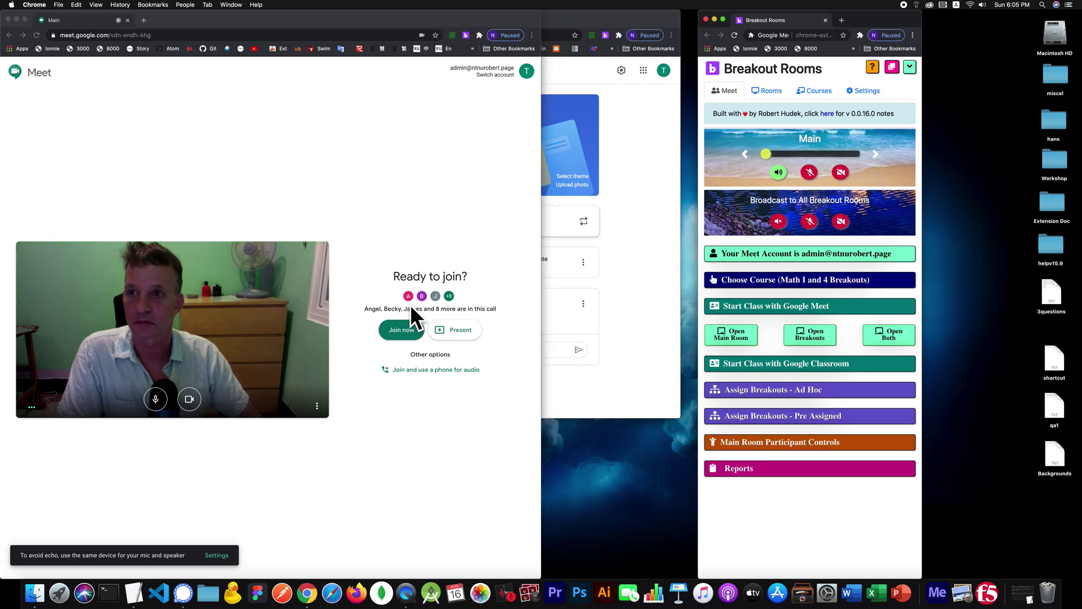
left_click(777, 89)
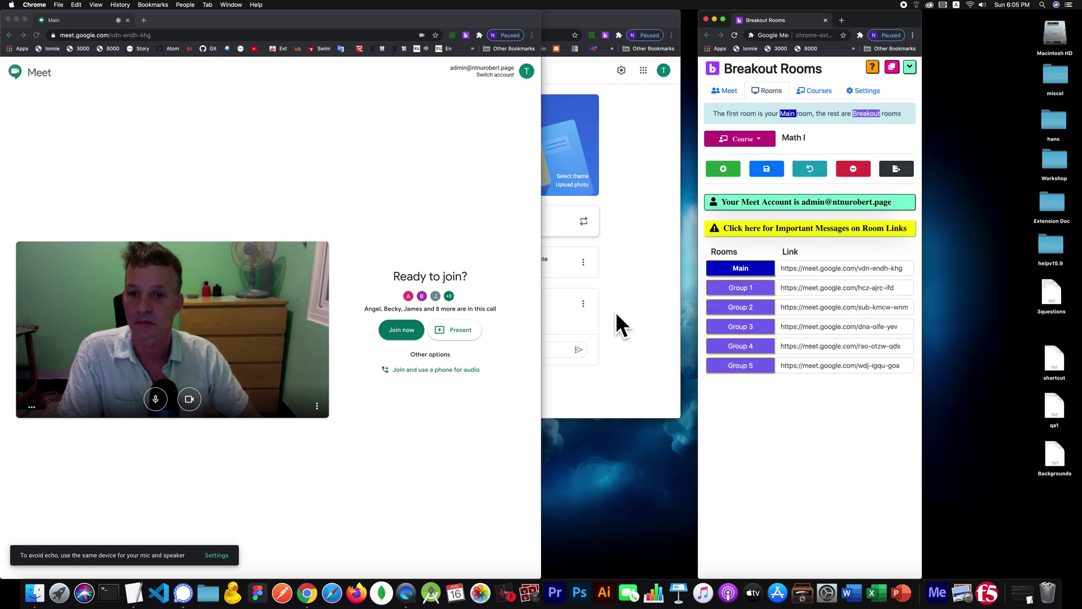
Step: Join the Main room call with microphone and camera turned off
left_click(187, 398)
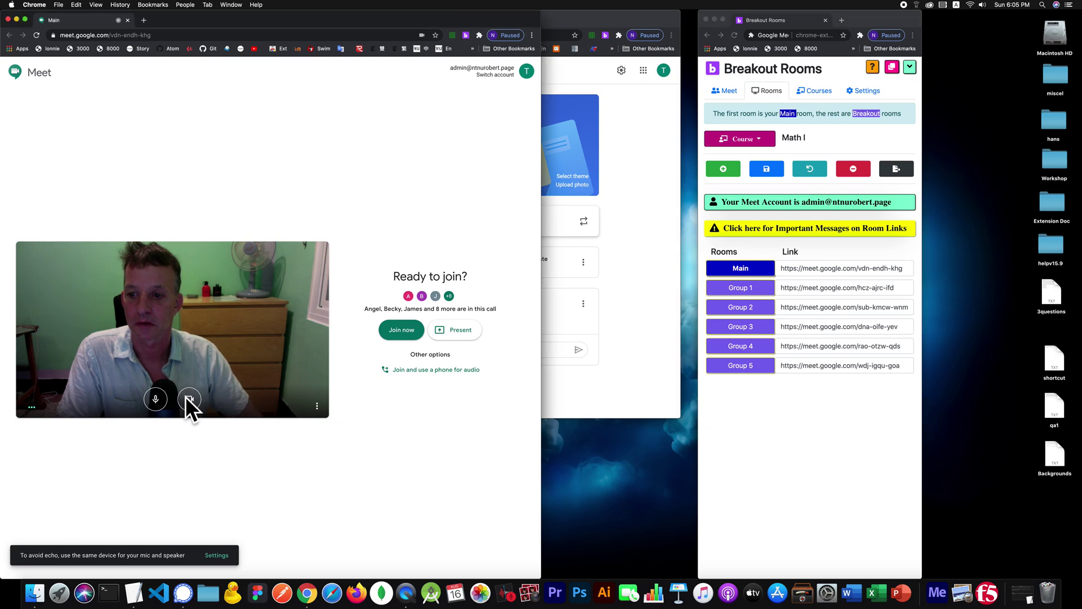
left_click(155, 399)
left_click(190, 399)
left_click(402, 330)
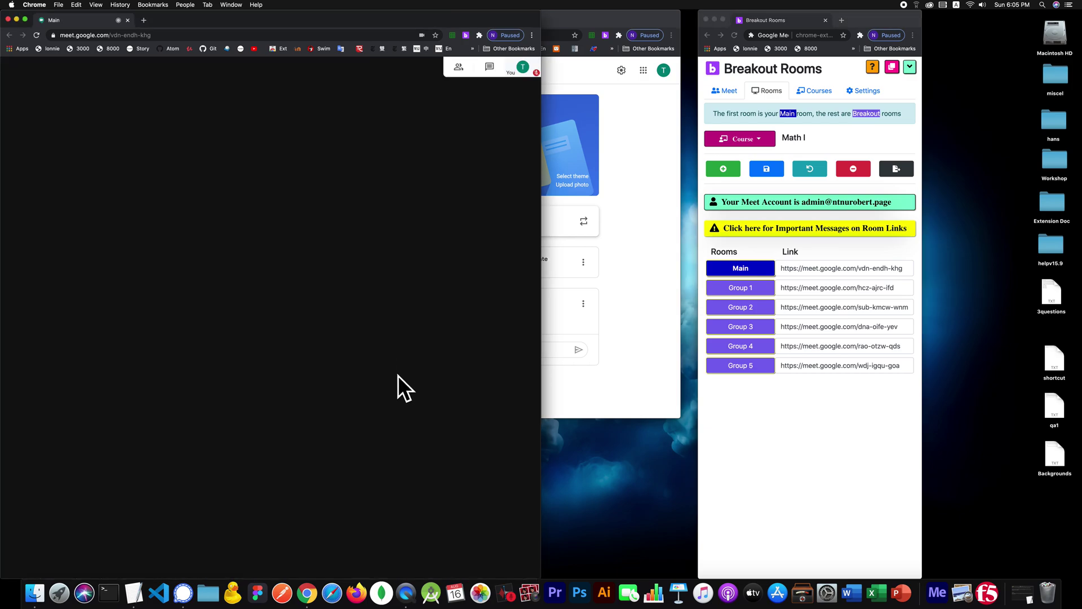
Step: Look through the Breakout Rooms settings, then return to the main meeting controls
left_click(849, 86)
left_click(850, 85)
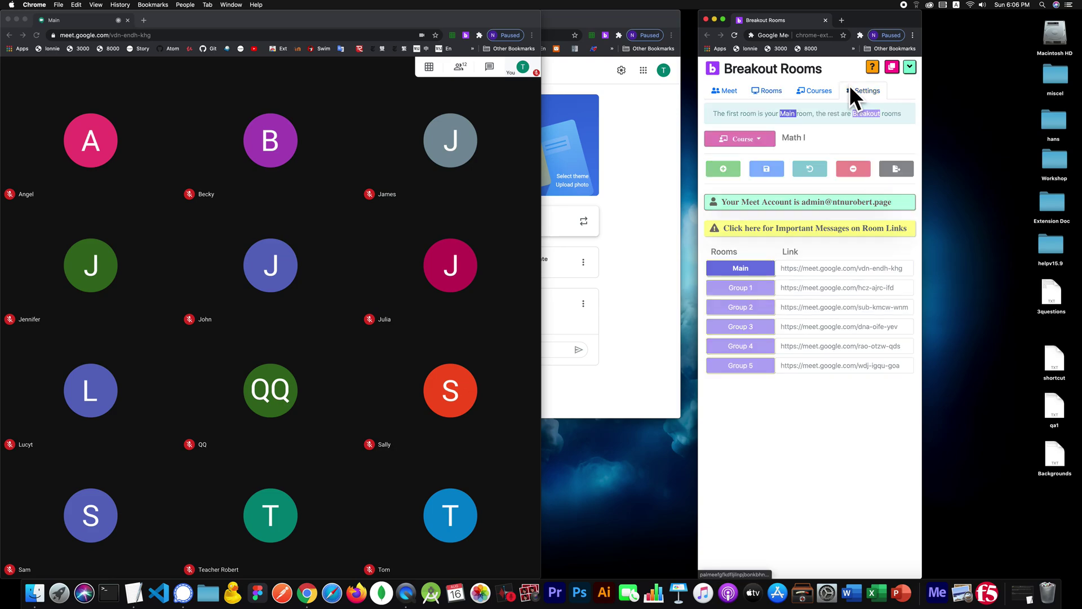
scroll(857, 109, "down", 1)
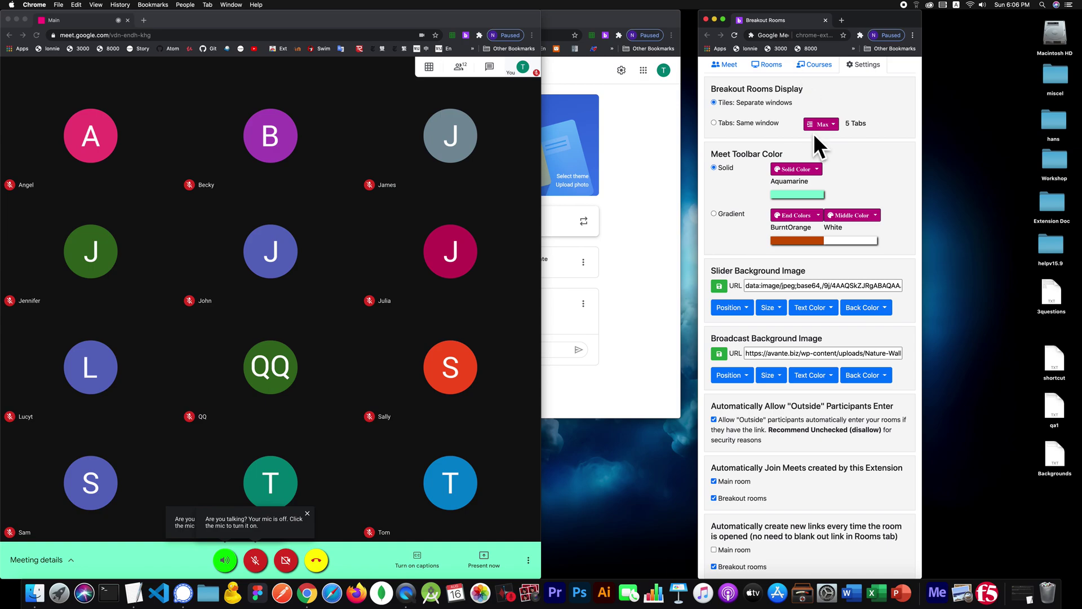
scroll(767, 90, "up", 2)
left_click(729, 90)
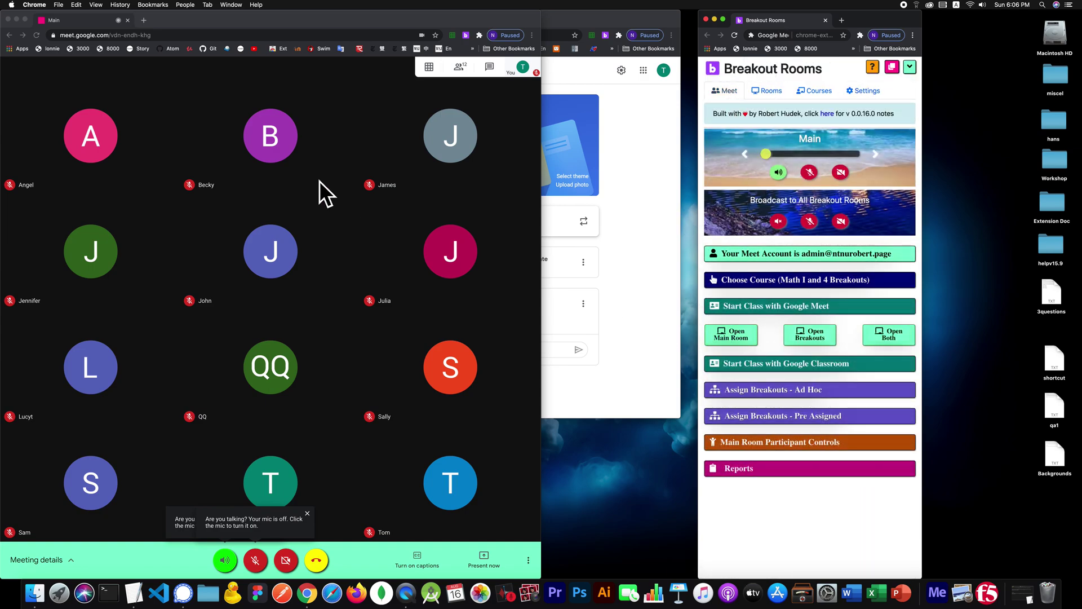
Step: Expand Assign Breakouts - Ad Hoc and show the links and student lists for Groups 1–4
left_click(783, 302)
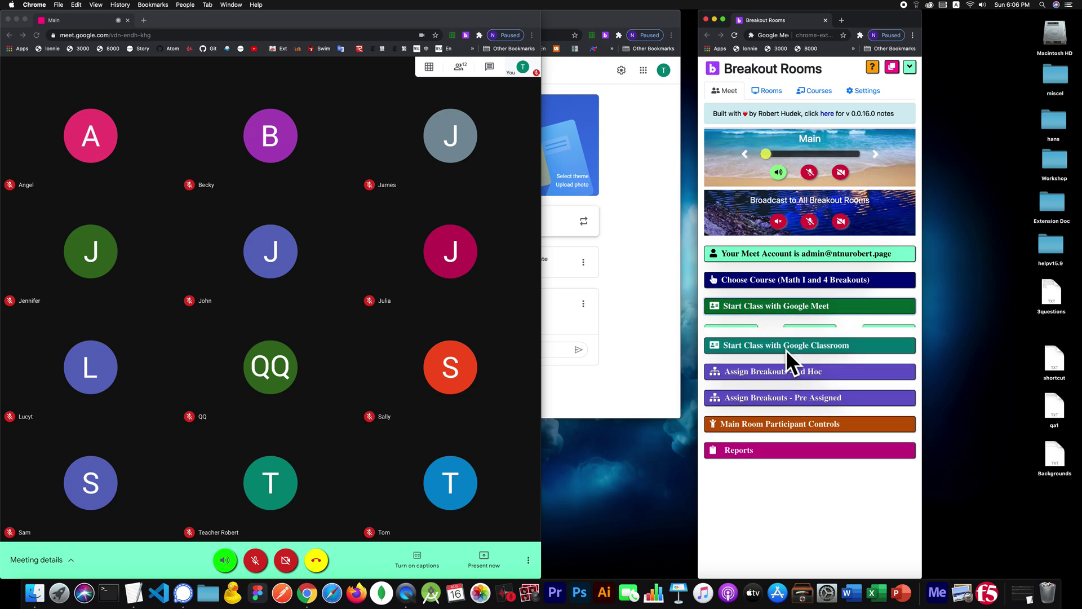
left_click(790, 356)
scroll(802, 405, "down", 5)
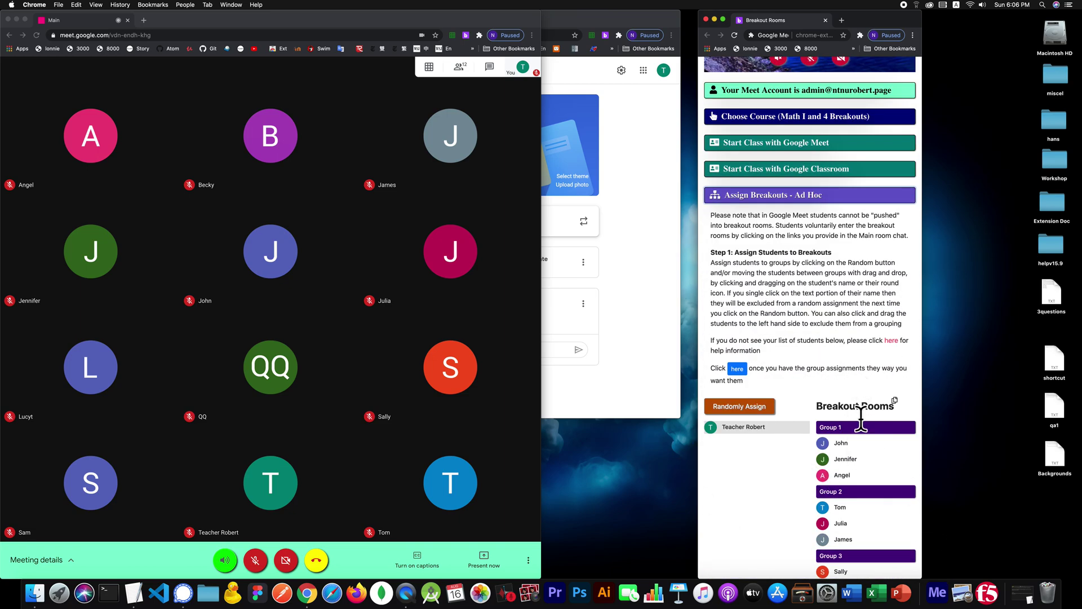
scroll(768, 396, "down", 5)
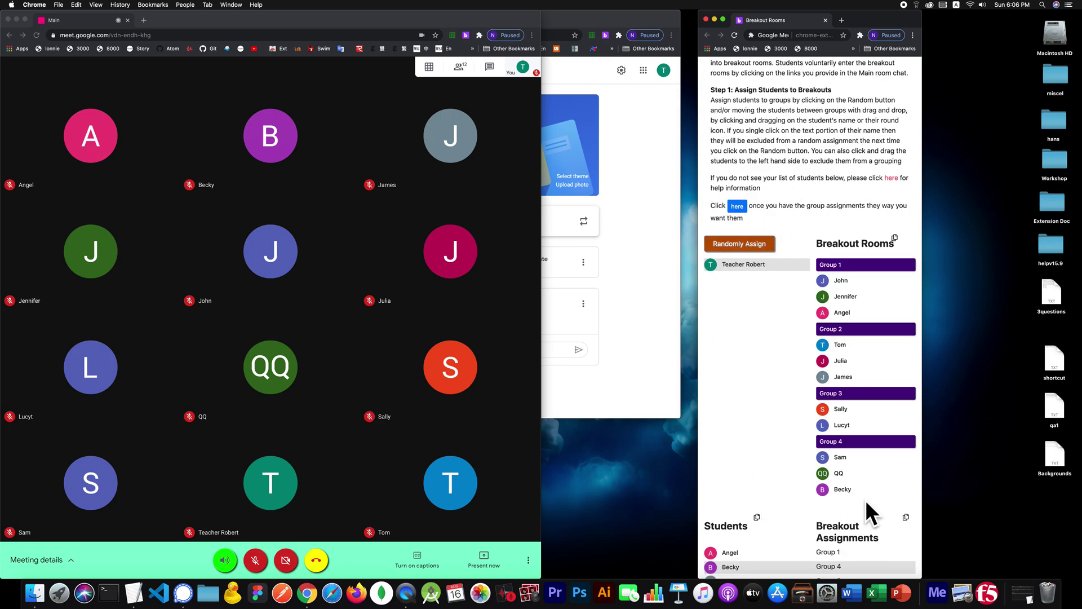
left_click(742, 204)
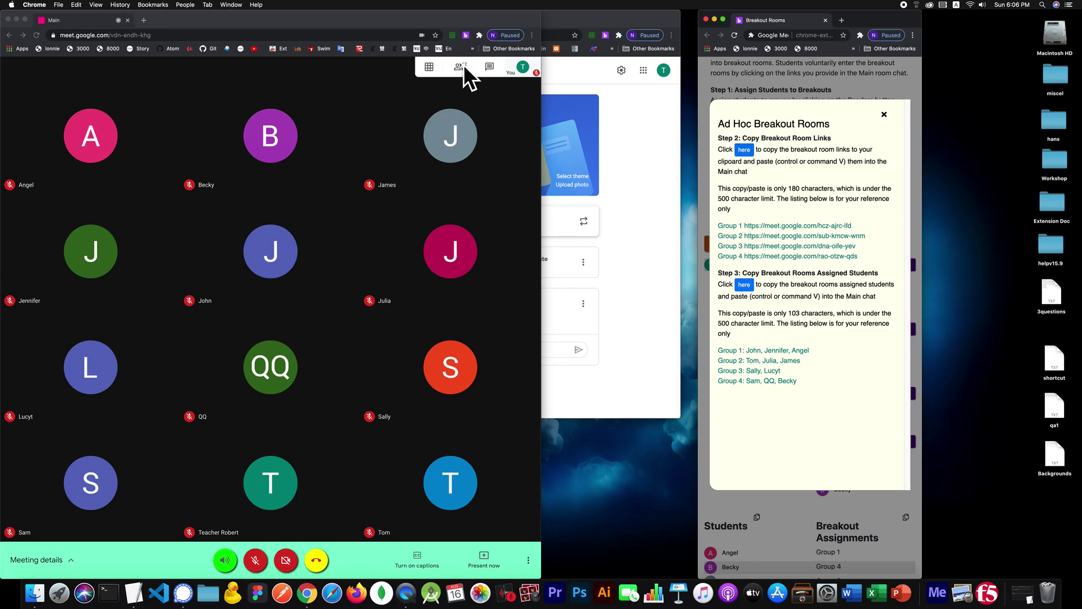
Step: Paste and send the four breakout room links in the Meet chat
left_click(488, 64)
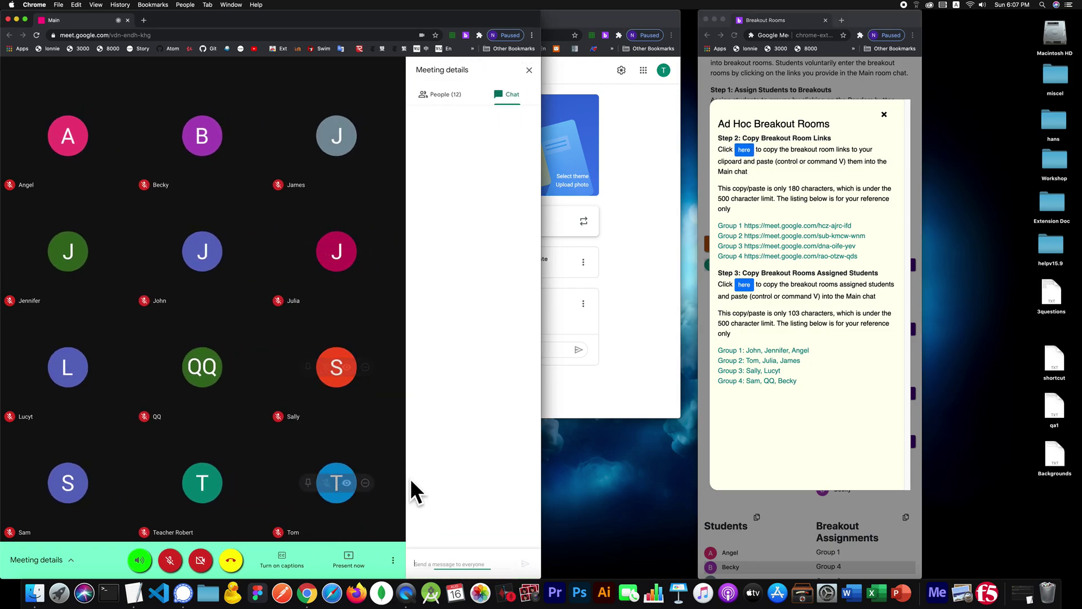
type("Group 1 https://meet.google.com/hcz-ajrc-ifd Group 2 https://meet.google.com/sub-kmcw-wnm Group 3 https://meet.google.com/dna-oife-yev Group 4 https://meet.google.com/rao-otzw-qds")
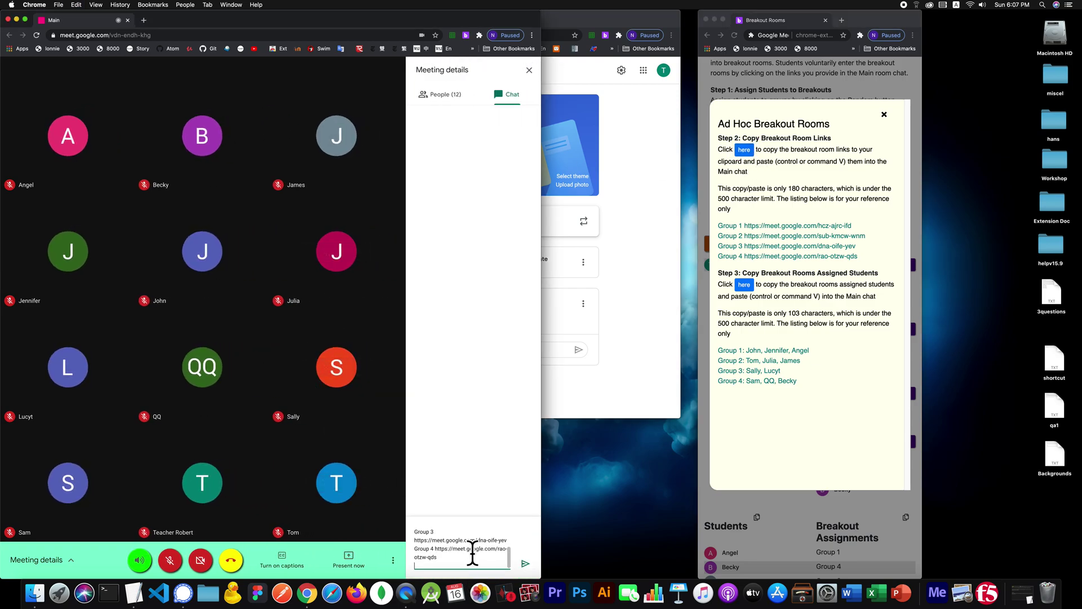
key("Return")
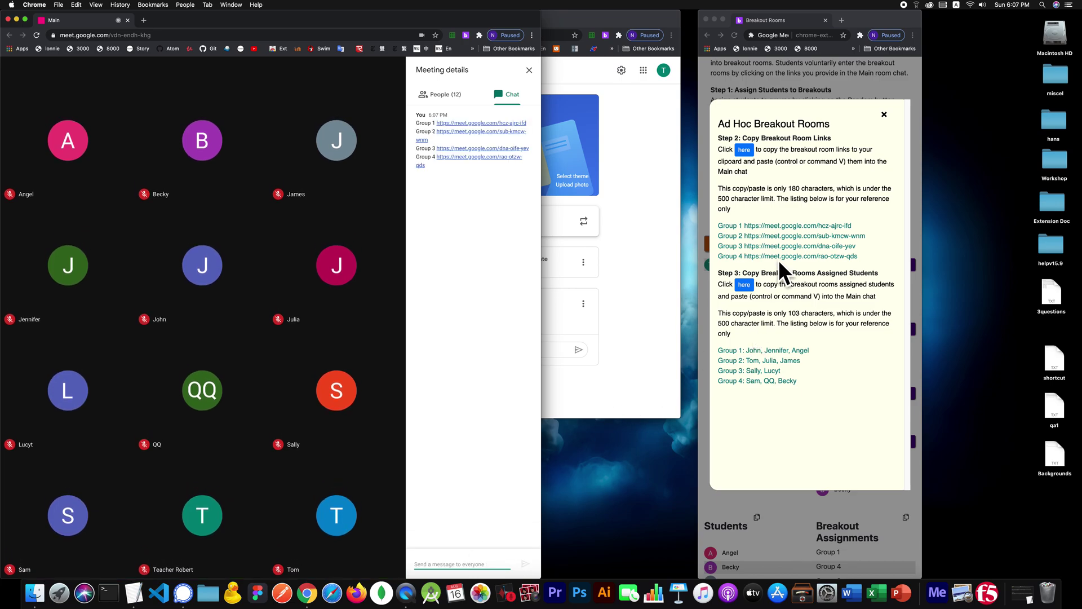
Step: Copy each group's member list into the chat, send it, and close the Ad Hoc popup
left_click(740, 281)
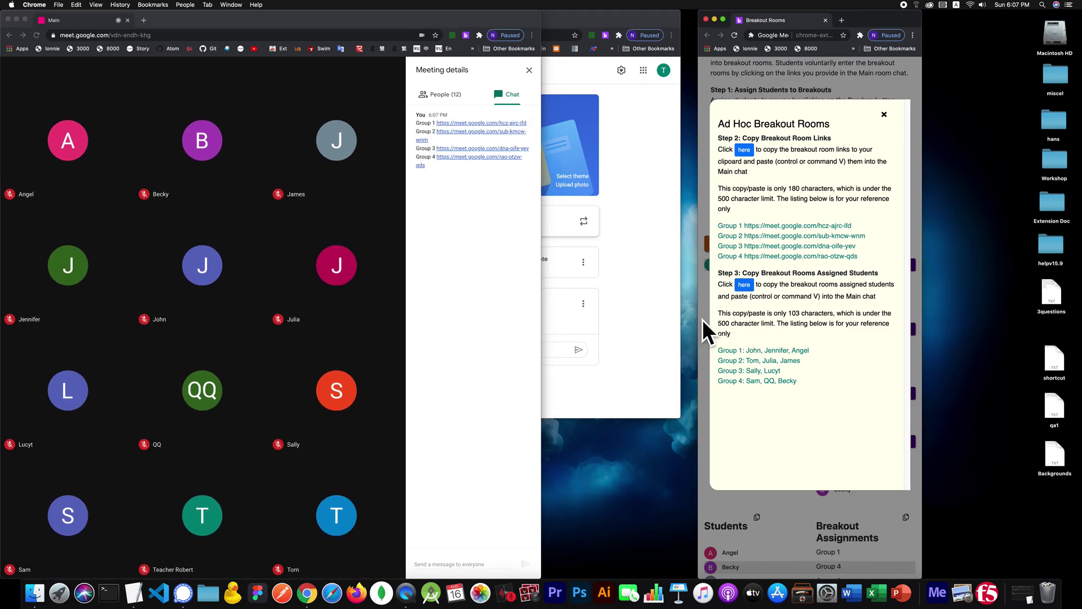
left_click(464, 560)
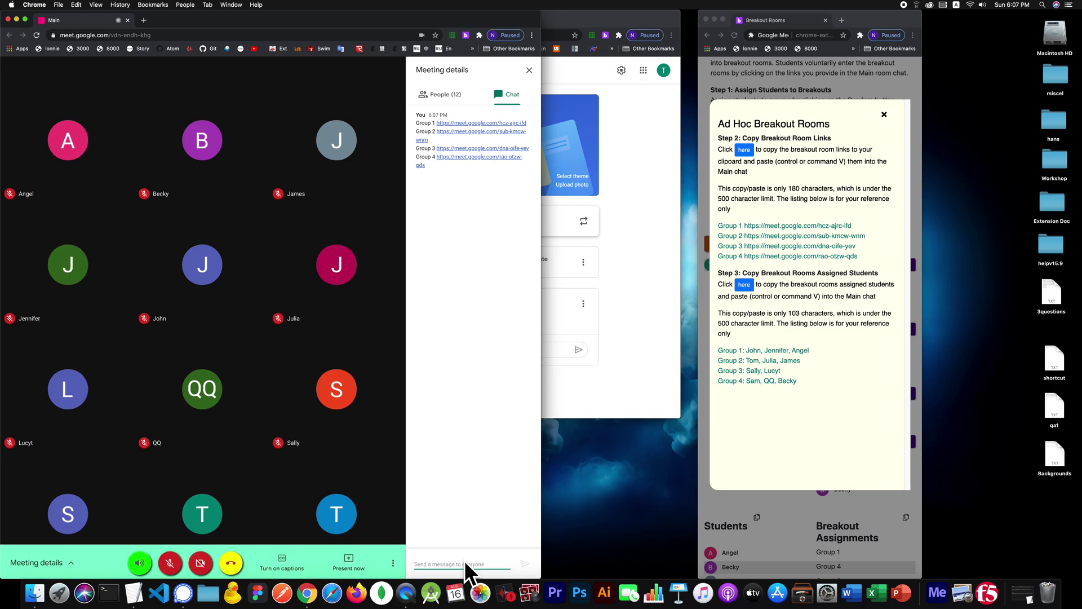
key("super+v")
key("Return")
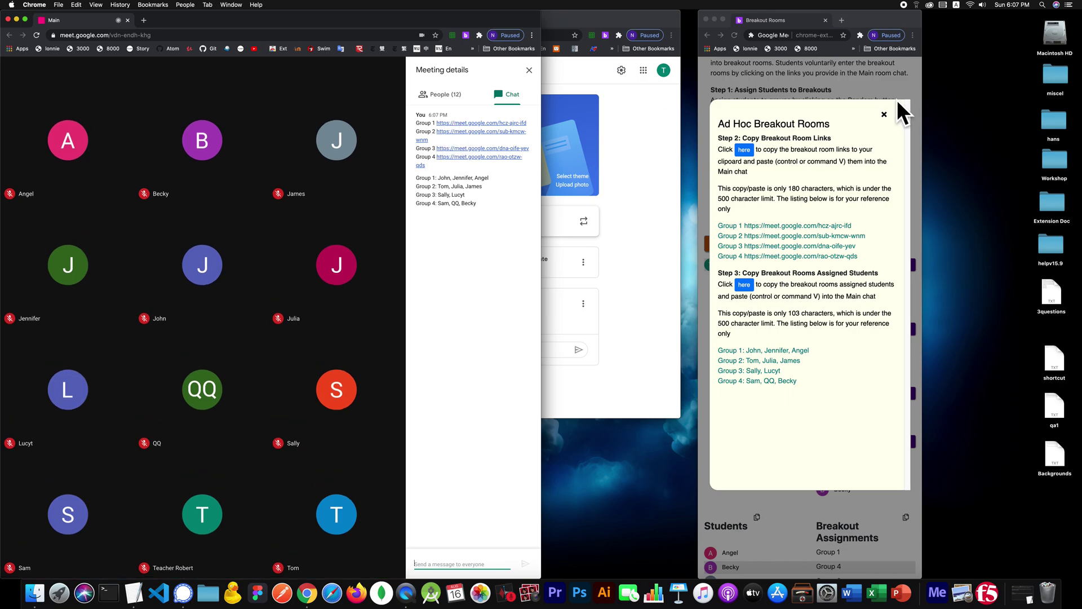
double_click(884, 111)
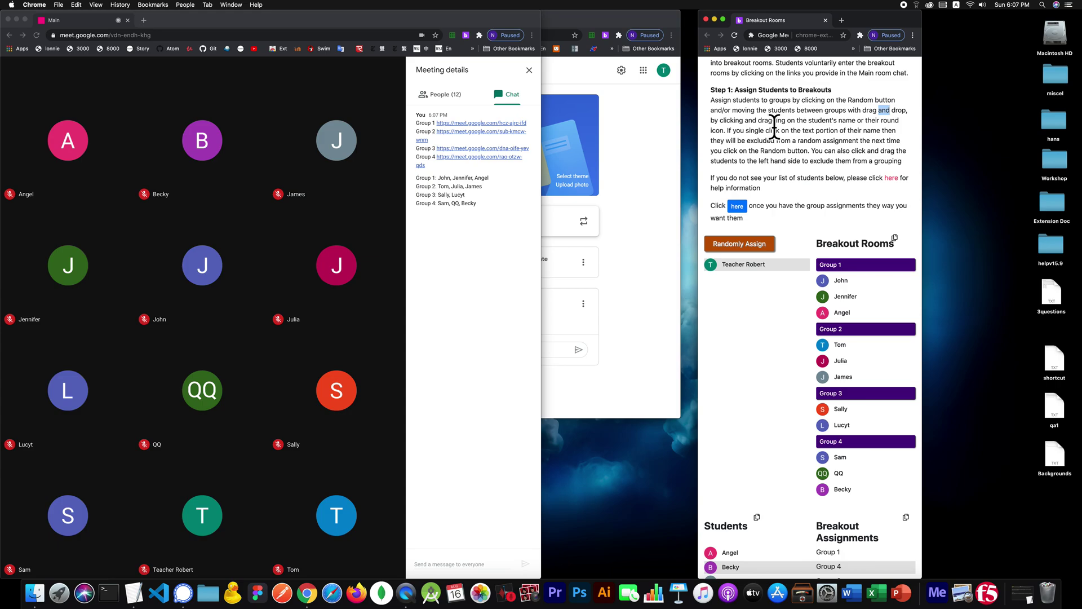
Step: Open the 'Why can't I see all of my students' help and close the Meet chat panel
scroll(774, 126, "up", 3)
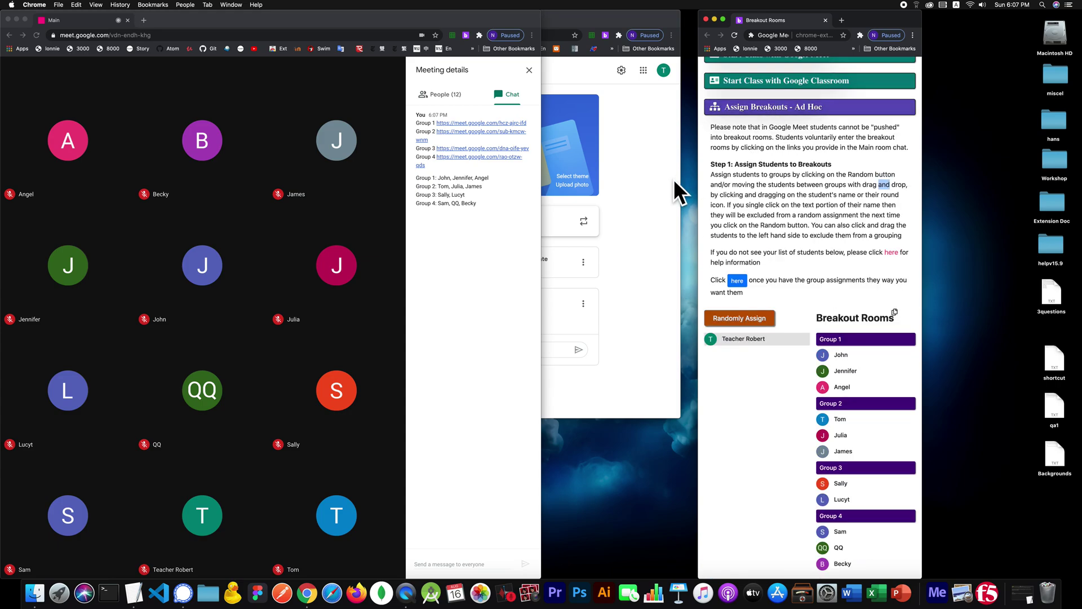
left_click(845, 258)
left_click(894, 252)
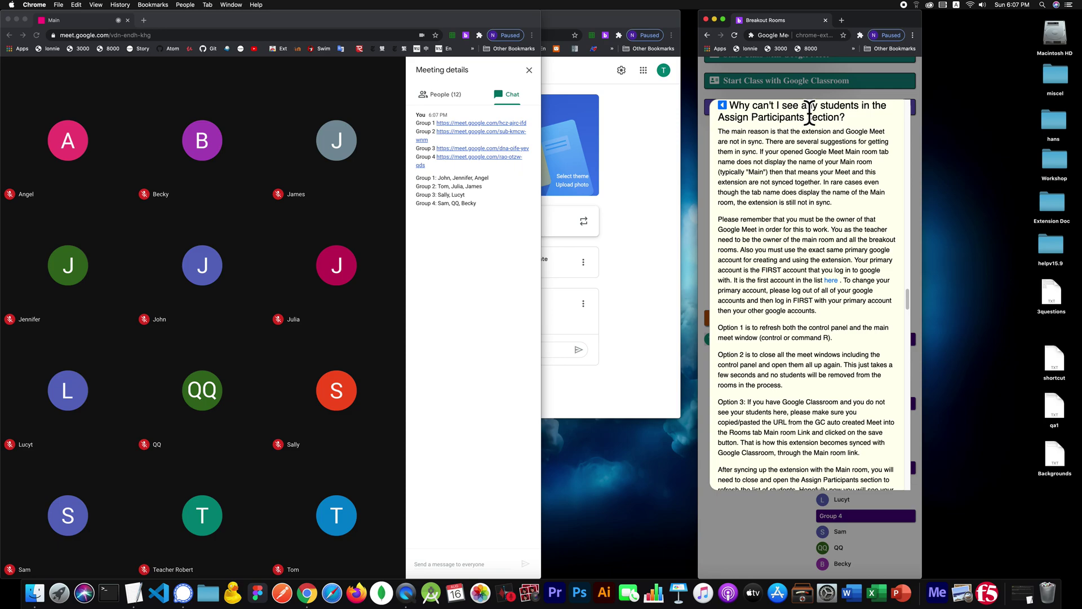
scroll(790, 279, "down", 5)
scroll(789, 279, "down", 10)
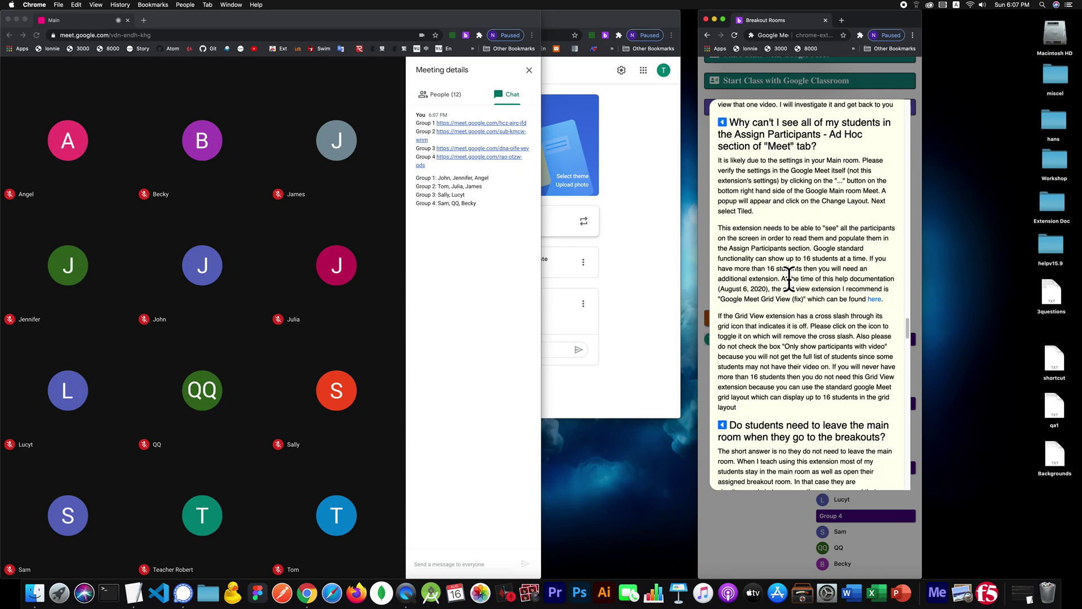
left_click(526, 67)
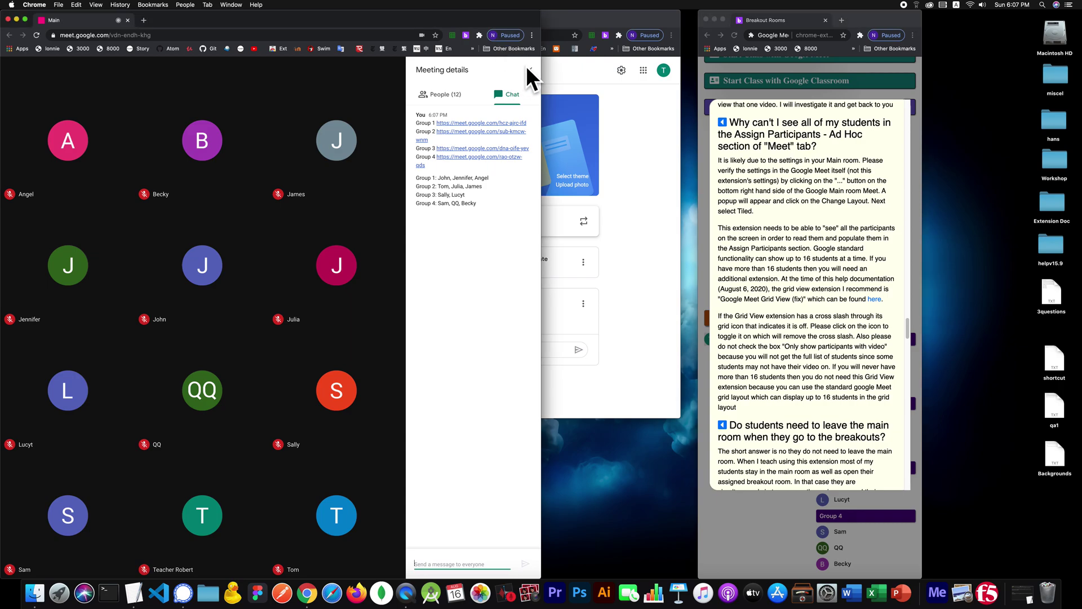
left_click(528, 68)
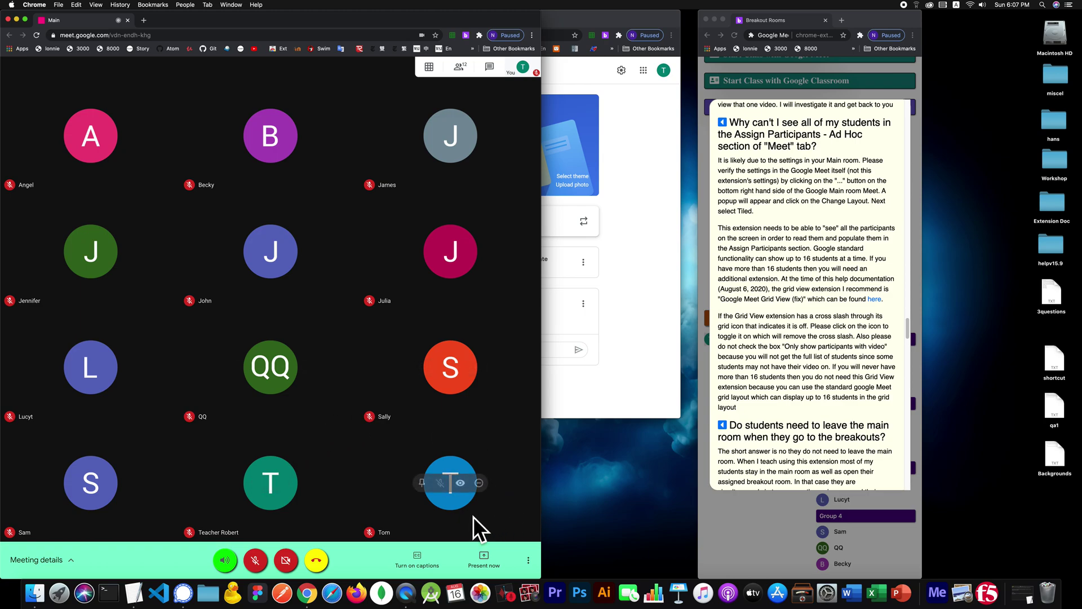
Step: Change the Meet layout to Tiled and turn grid view off
left_click(527, 558)
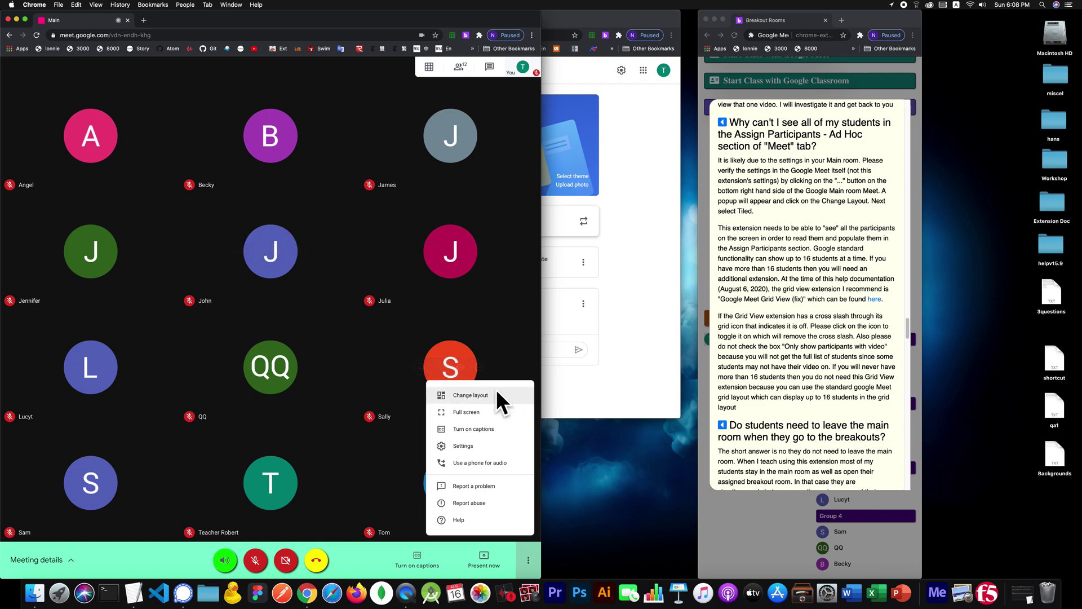
left_click(468, 393)
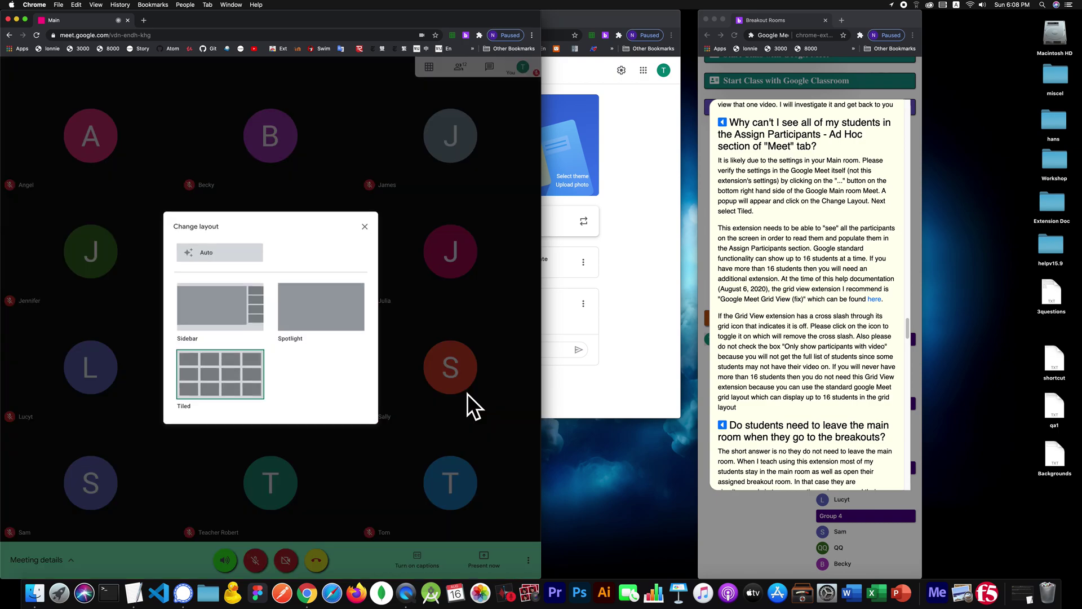
left_click(214, 379)
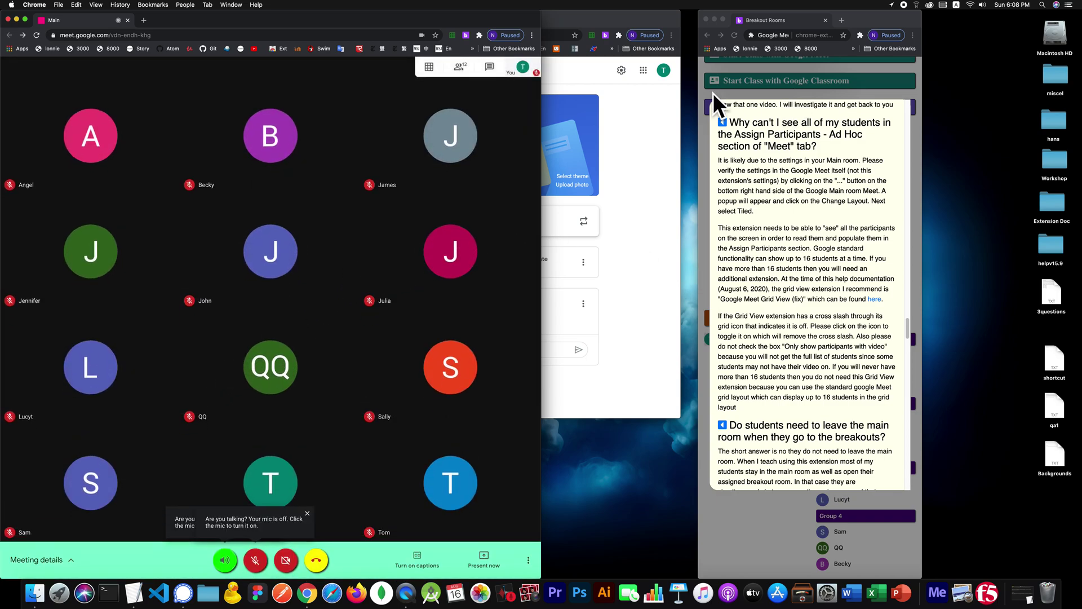
left_click(428, 65)
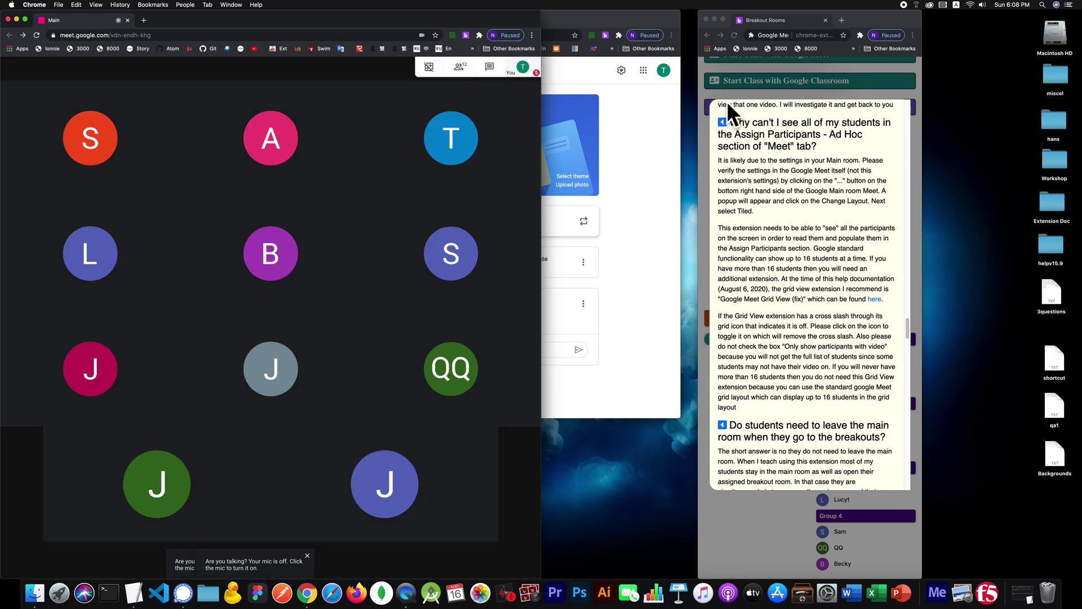
Step: Close the help popup, reload the Ad Hoc group assignments, and turn grid view back on
left_click(787, 79)
left_click(787, 81)
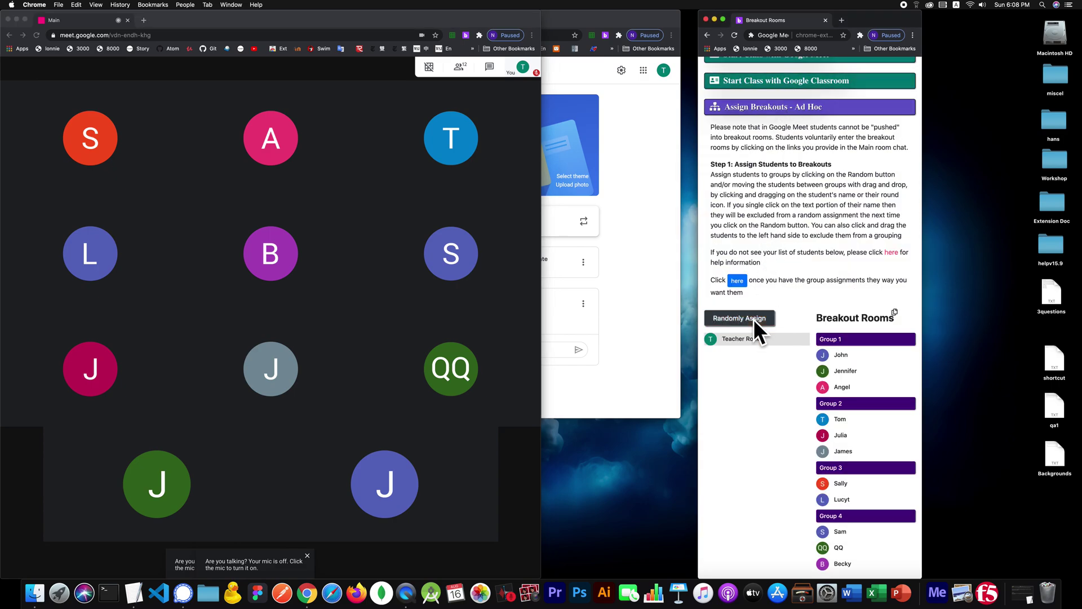
left_click(750, 107)
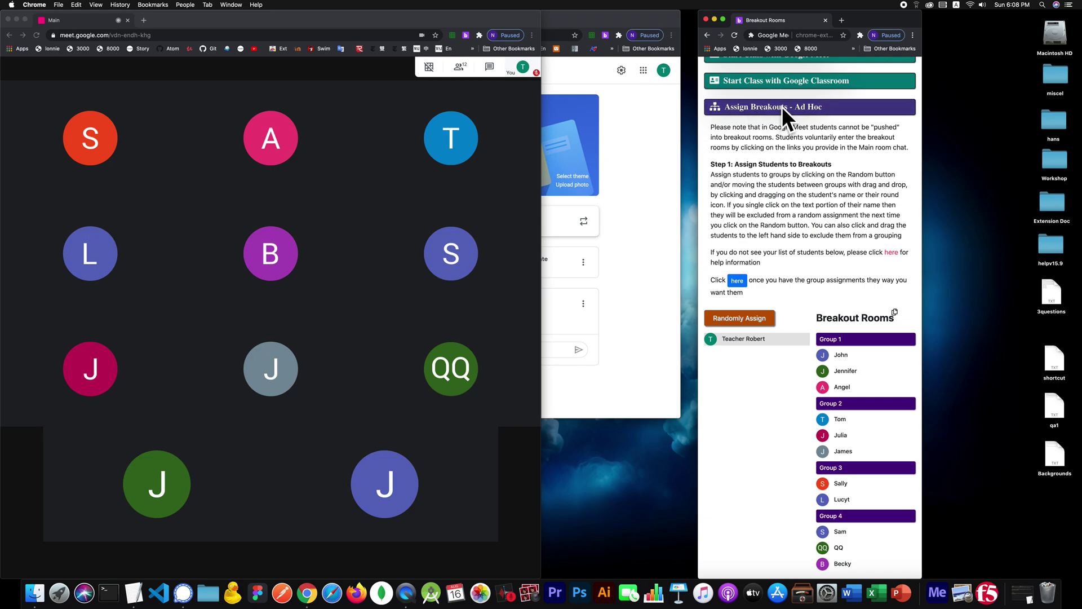
left_click(798, 354)
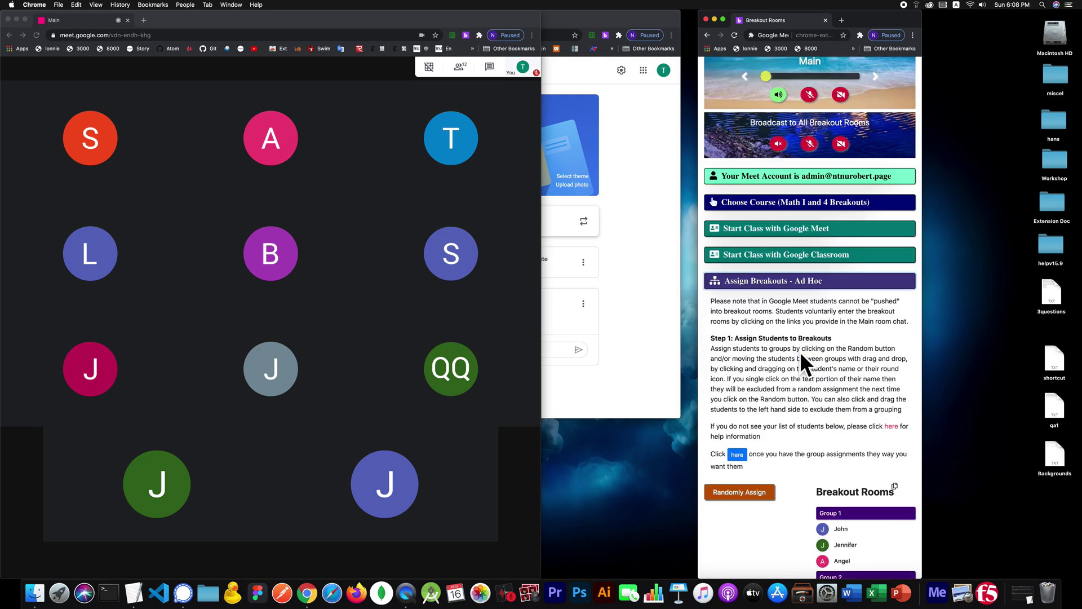
scroll(823, 350, "down", 3)
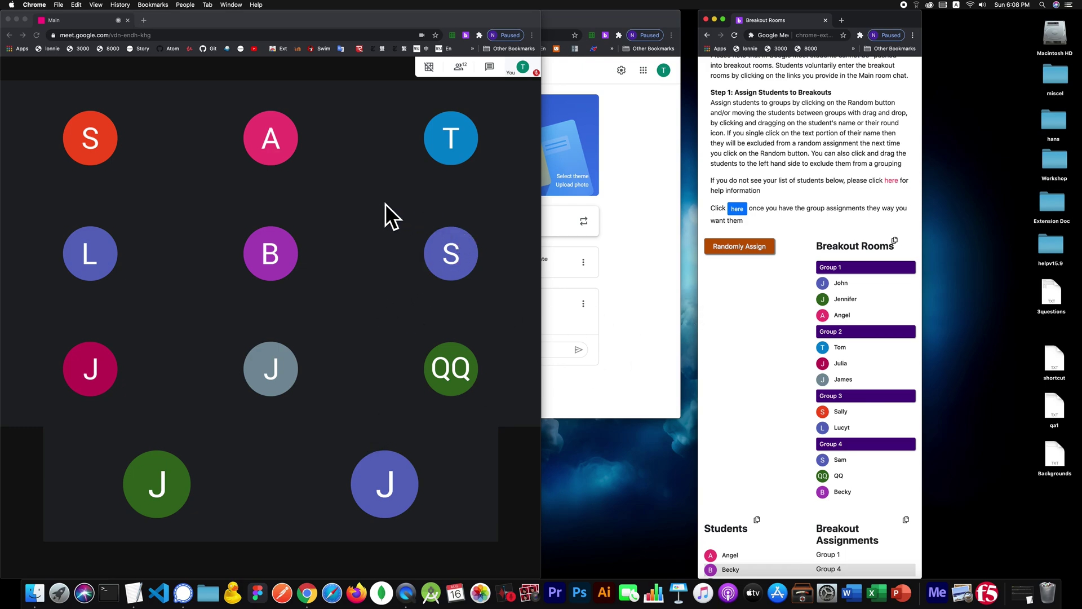
left_click(430, 67)
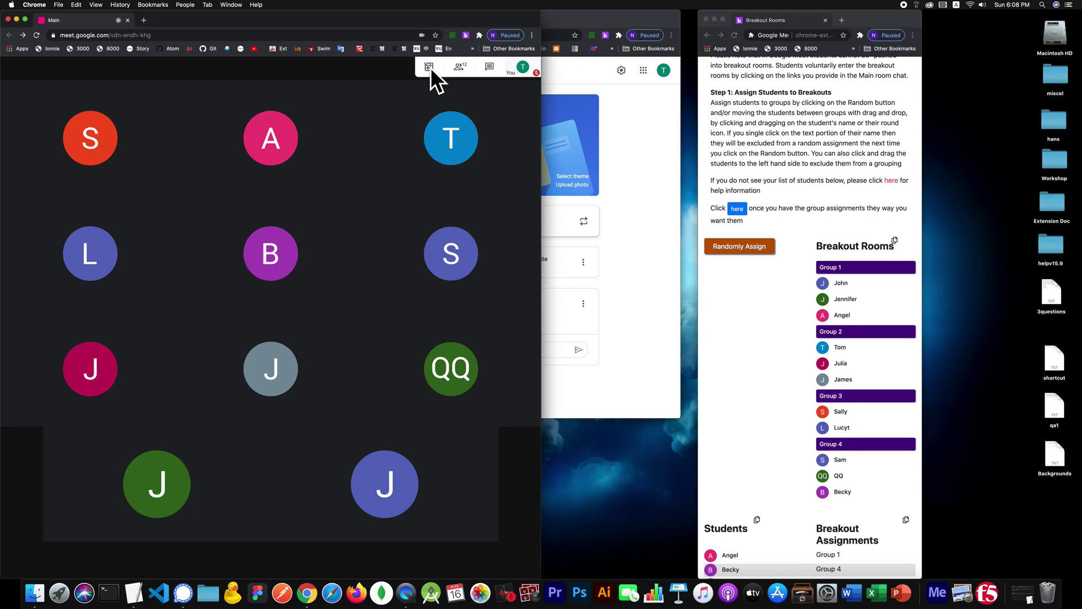
left_click(430, 67)
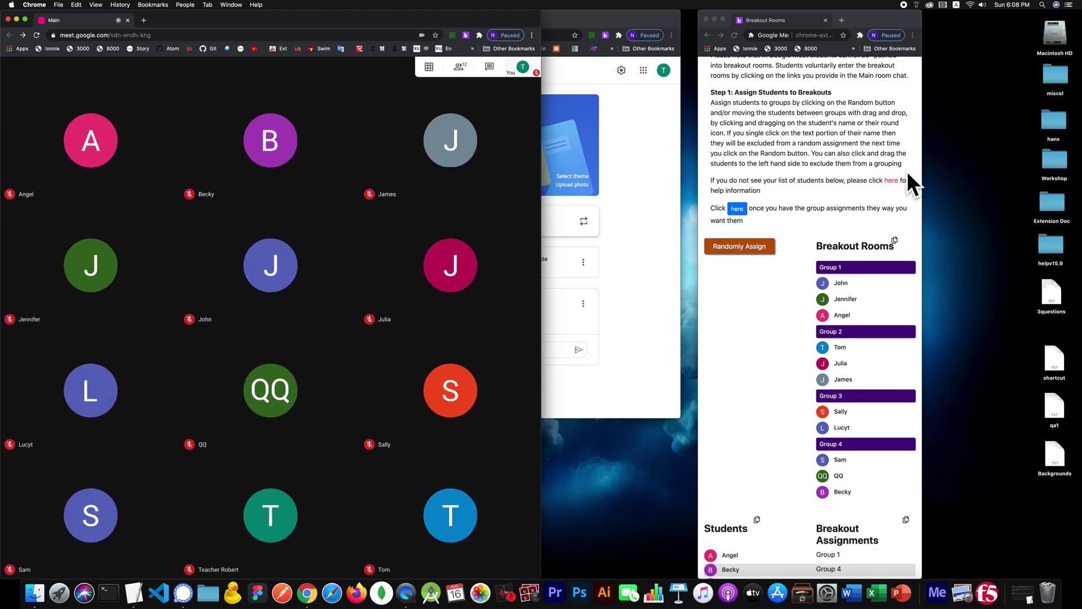
Step: Reopen the unseen-students help and briefly view the Google Meet Grid View extension page
left_click(894, 179)
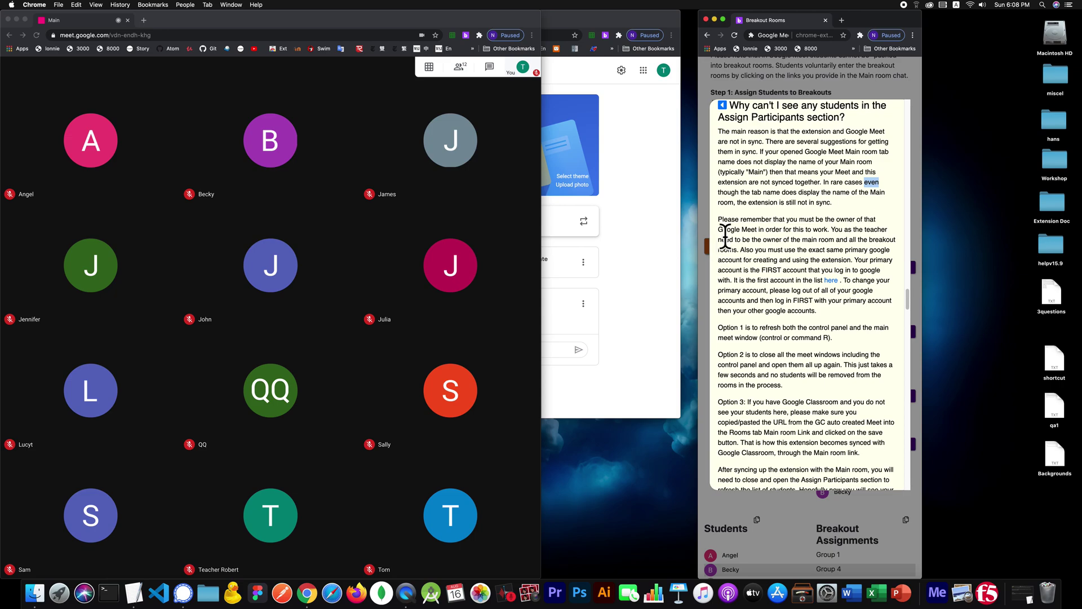
double_click(871, 180)
scroll(850, 170, "down", 15)
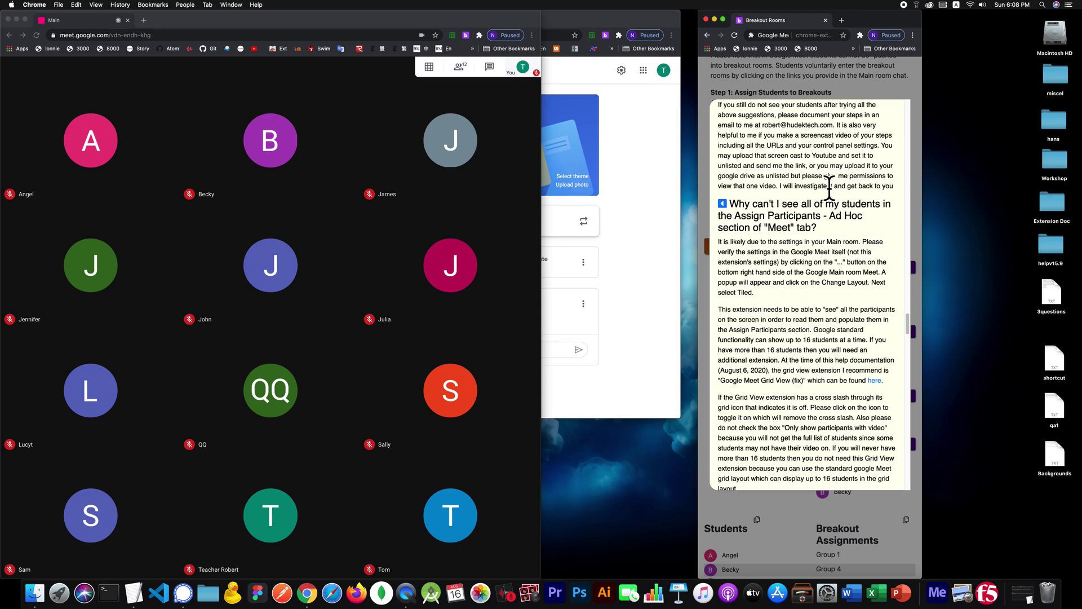
scroll(809, 208, "down", 1)
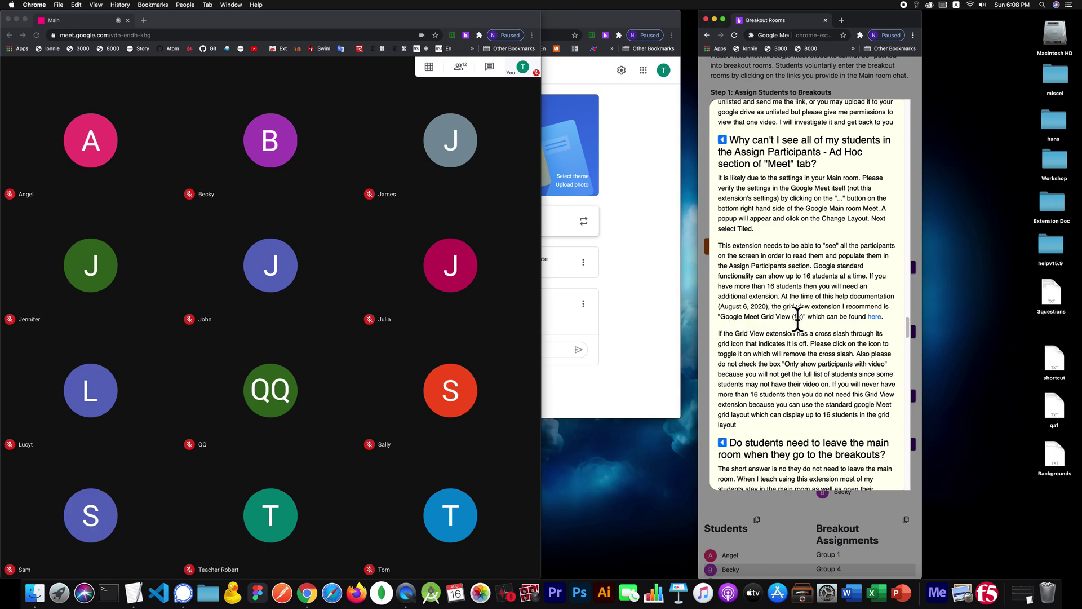
left_click(875, 316)
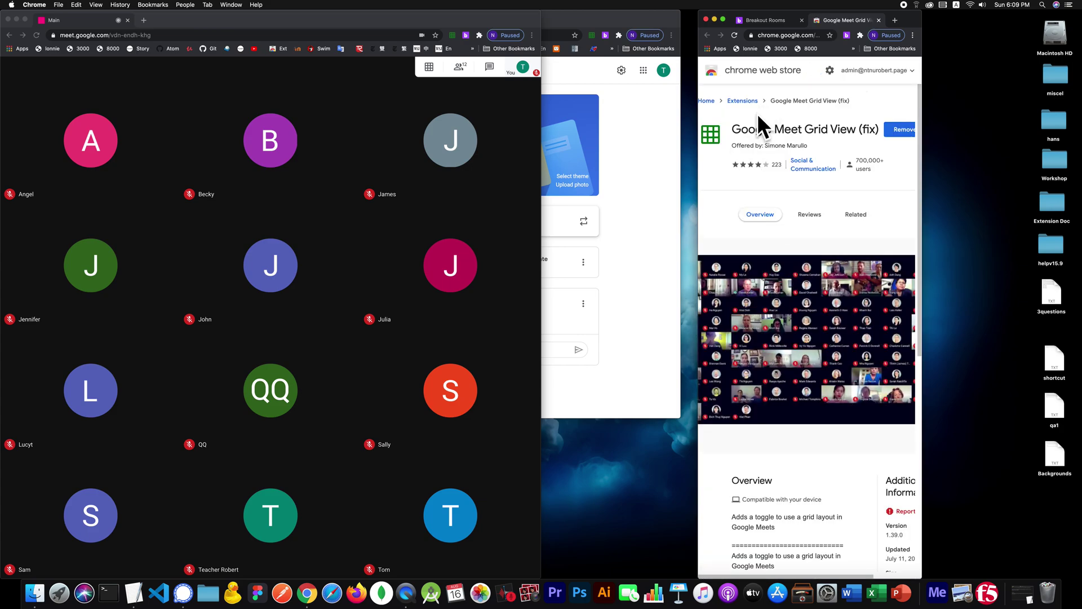
left_click(881, 21)
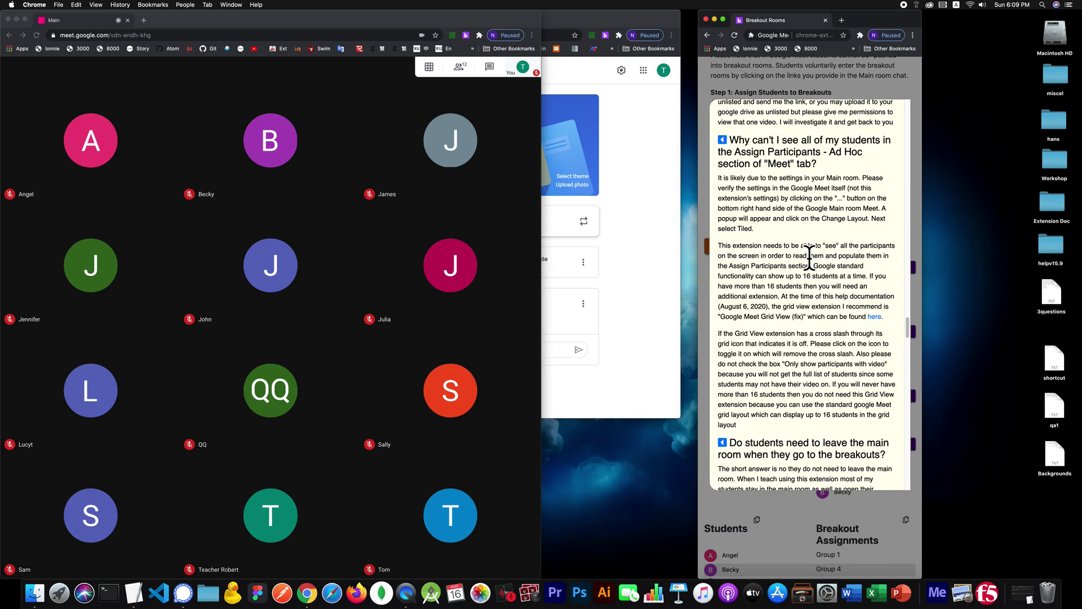
Step: Close the help note and collapse the Ad Hoc section back to the section list
left_click(804, 67)
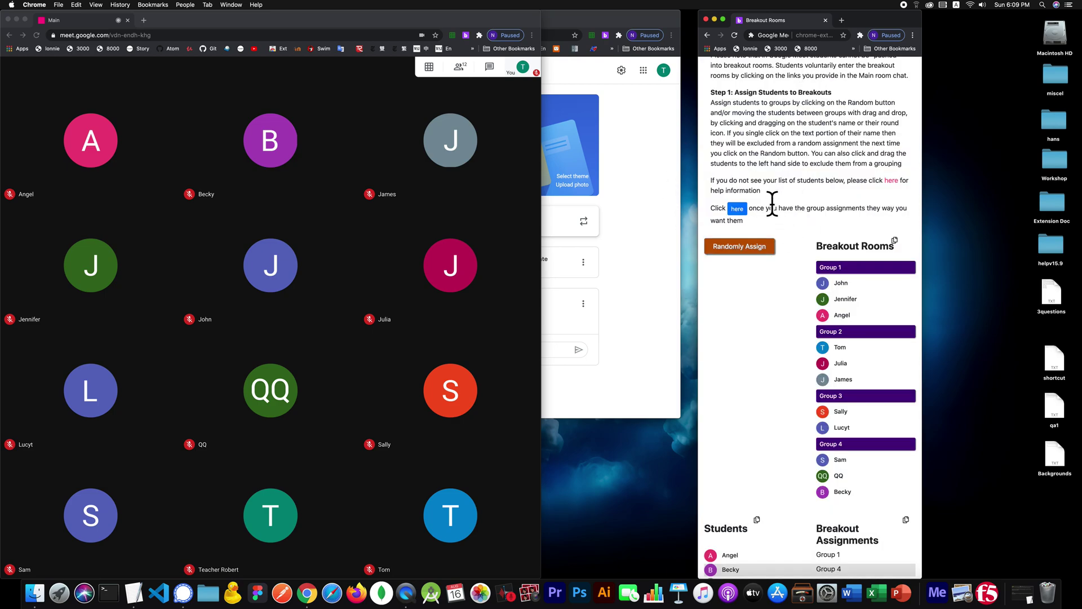
scroll(783, 195, "up", 3)
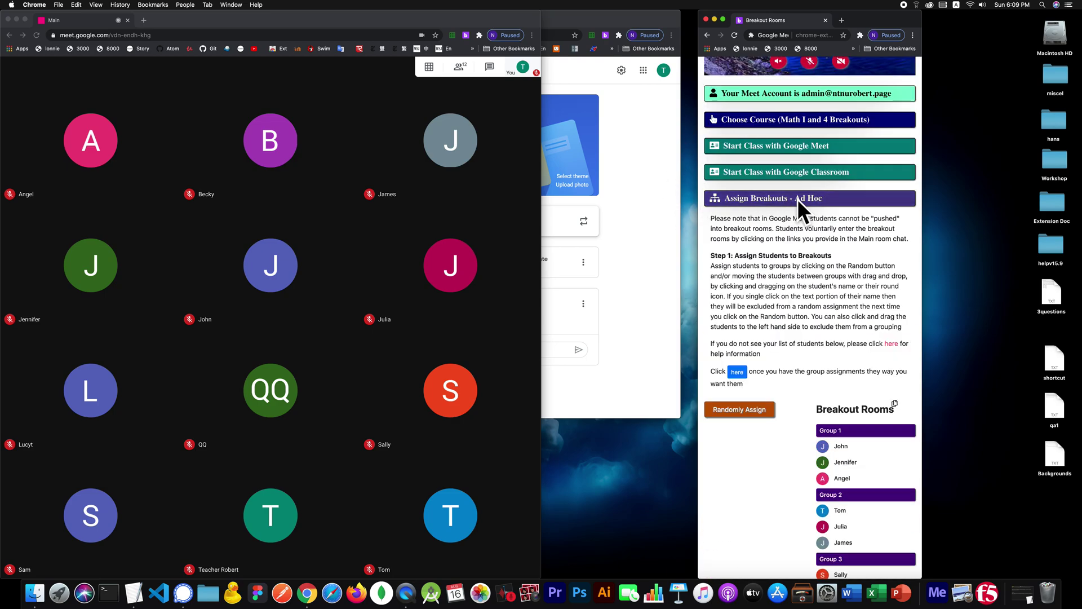
left_click(798, 199)
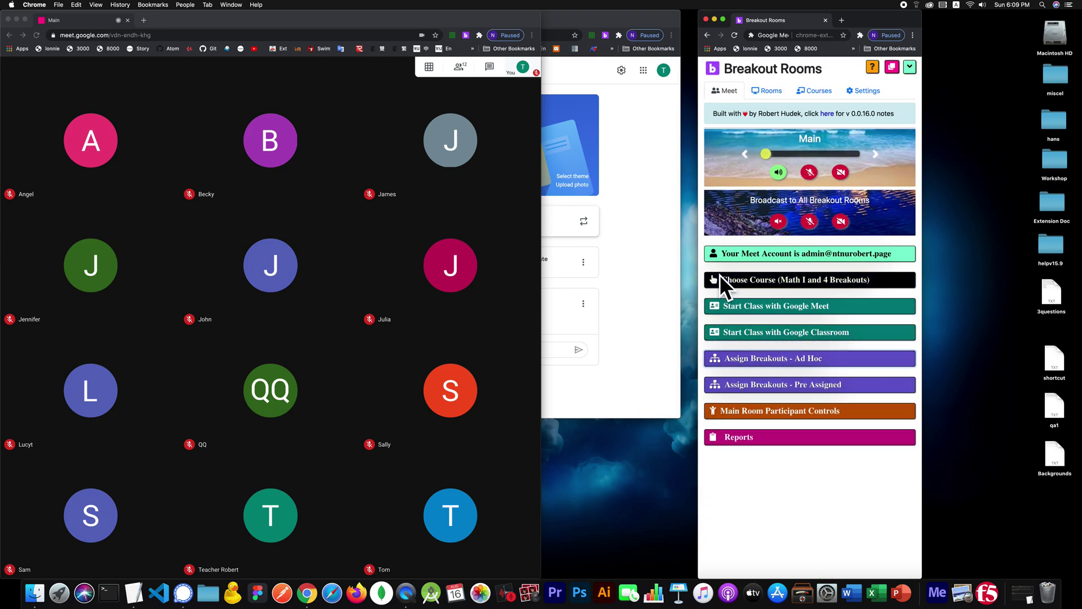
Step: Change Math I from 4 to 5 breakouts and randomly shuffle participants across Groups 1–5
left_click(738, 281)
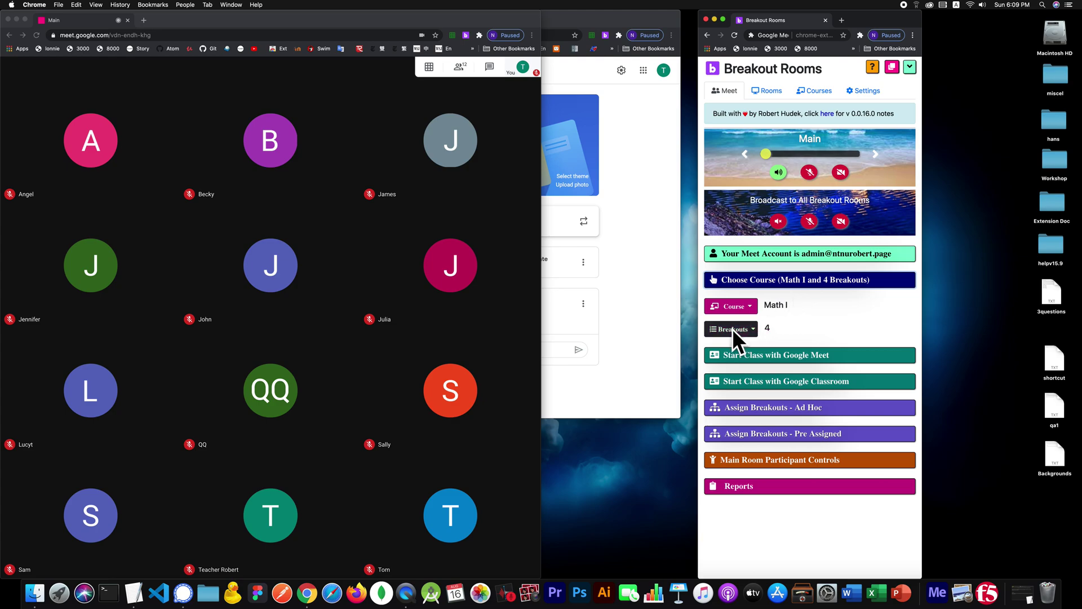
left_click(807, 401)
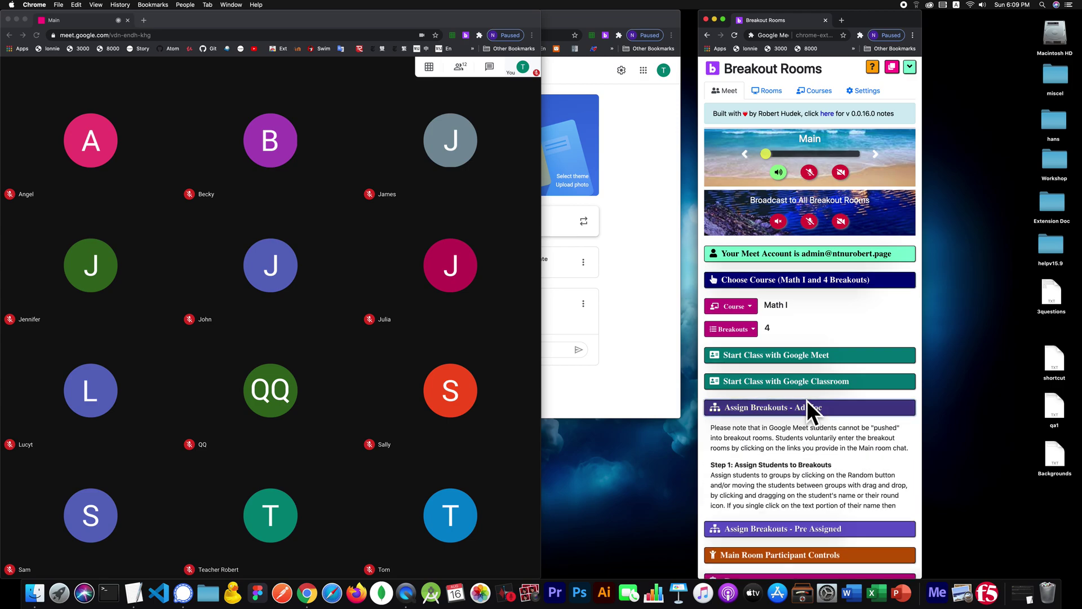
scroll(860, 440, "down", 2)
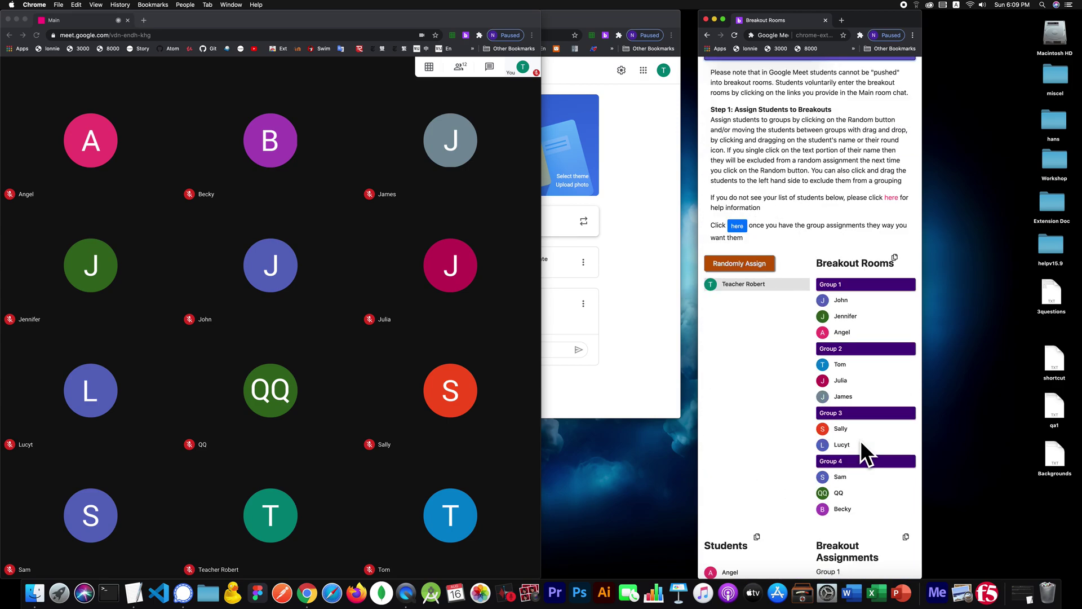
scroll(846, 395, "up", 5)
left_click(747, 257)
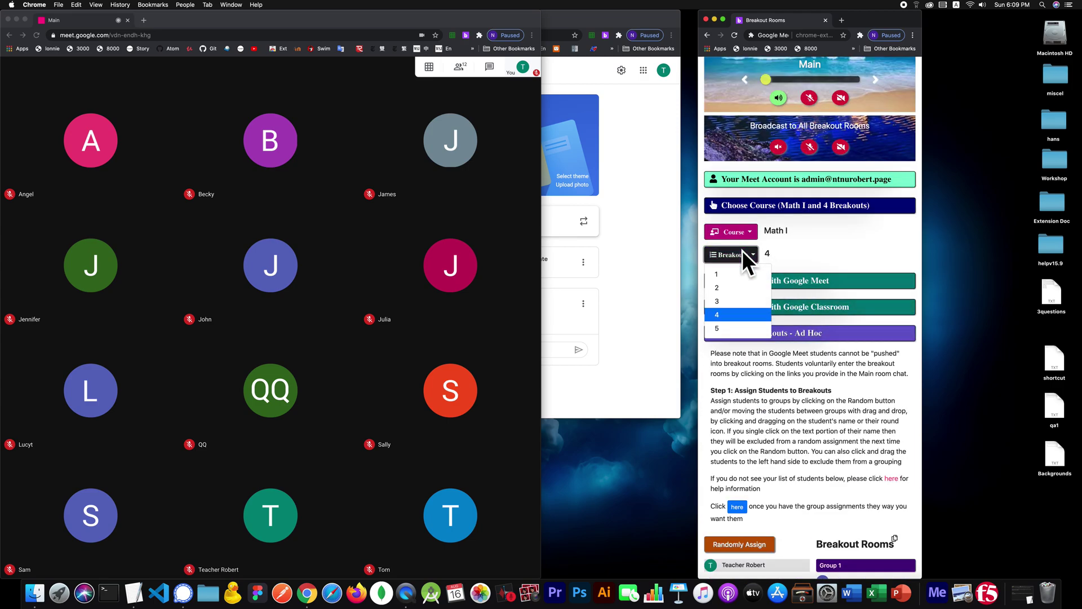
left_click(718, 327)
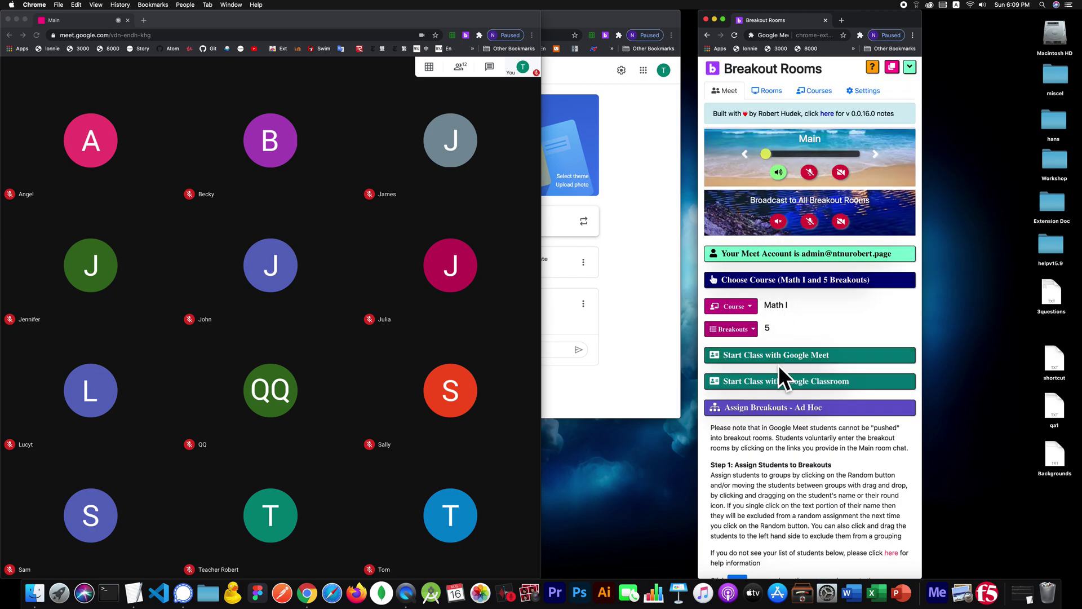
left_click(789, 407)
left_click(791, 407)
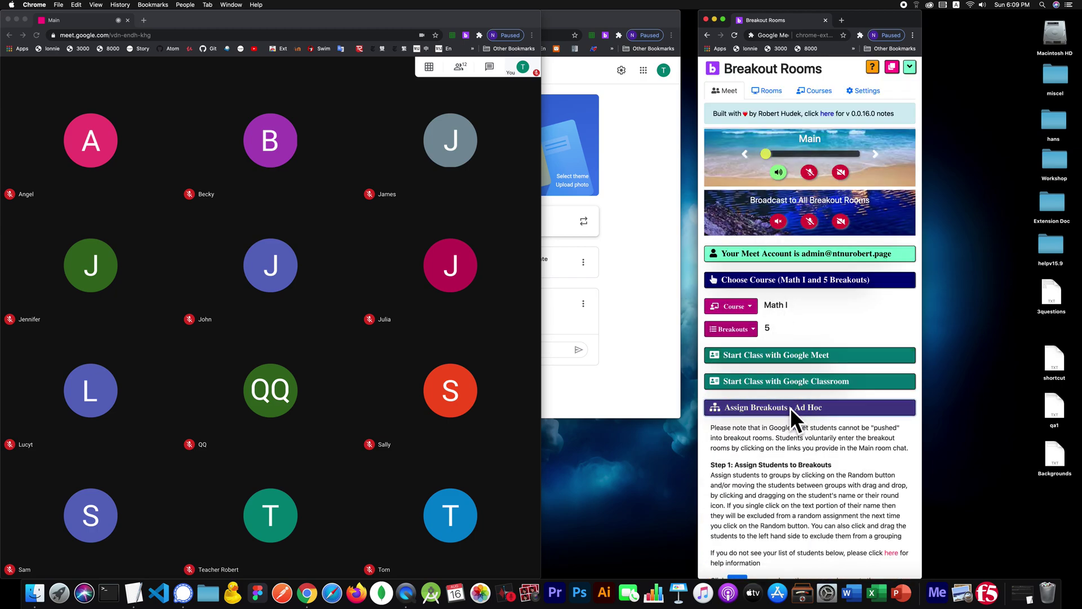
scroll(791, 408, "down", 3)
scroll(793, 408, "down", 5)
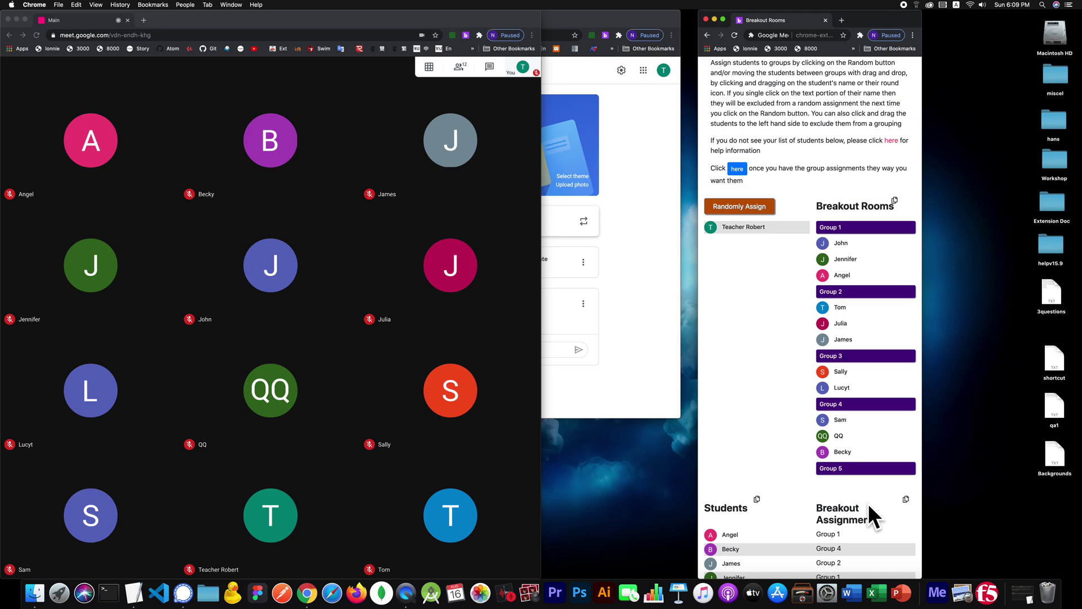
left_click(753, 209)
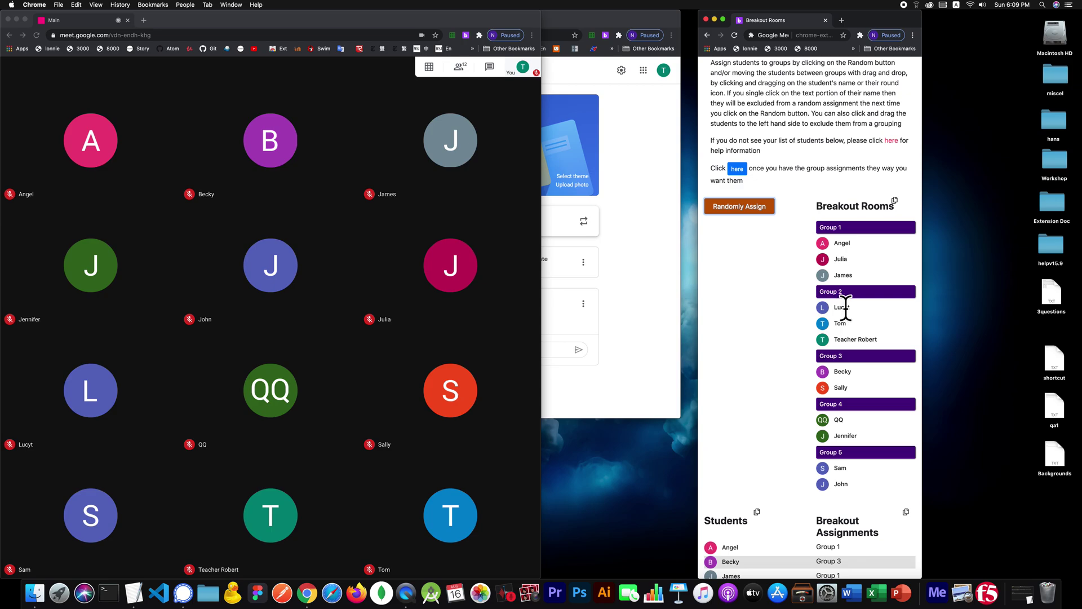
Step: Rearrange students by hand: Group 2 to Group 3, Group 1 to Group 4, Group 5 to Group 2
left_click(844, 308)
left_click_drag(843, 310, 853, 361)
left_click_drag(839, 277, 857, 300)
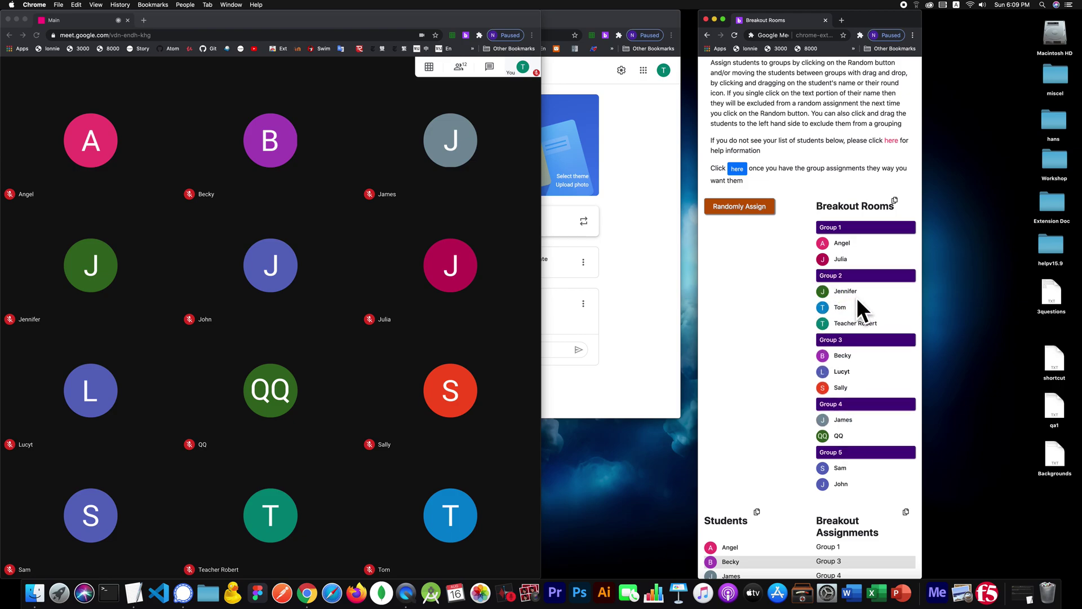
left_click_drag(841, 466, 844, 334)
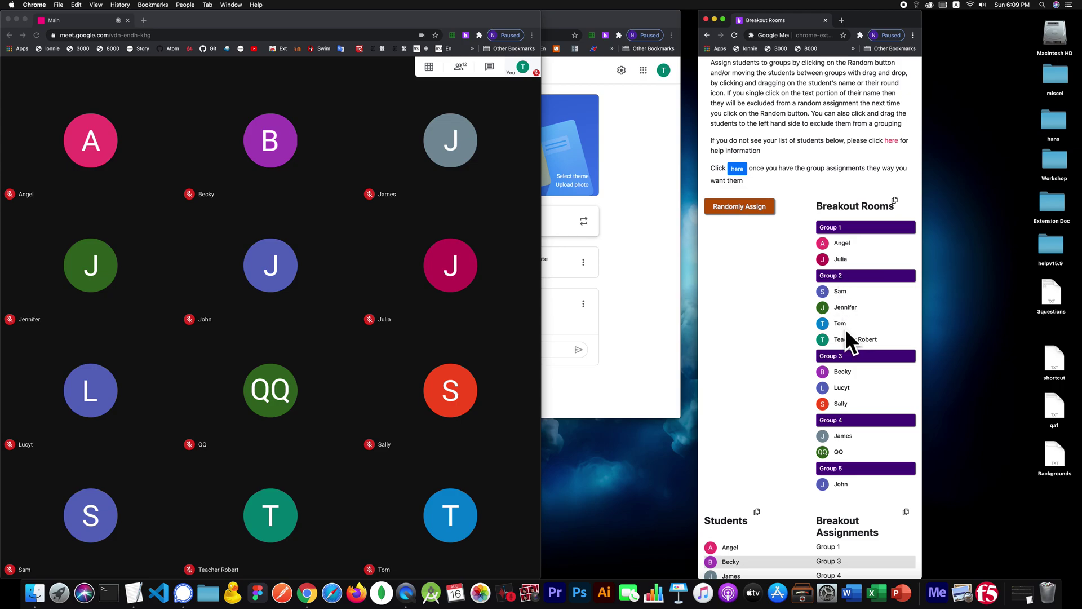
Step: Exclude the teacher, reshuffle the five groups, and move the teacher out of all groups
left_click(850, 334)
left_click(856, 340)
left_click(747, 204)
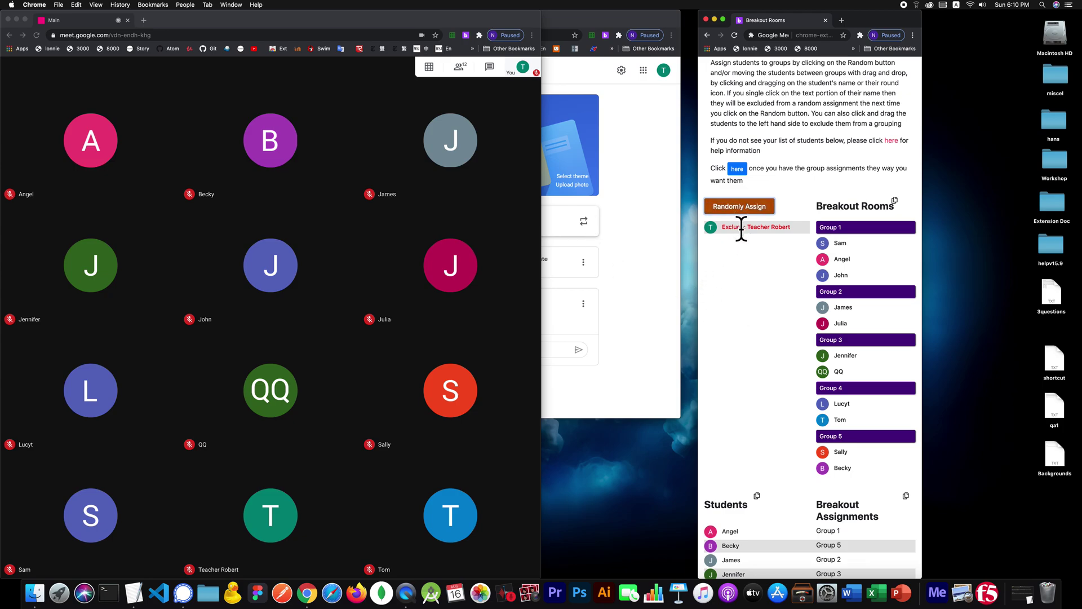
left_click_drag(739, 227, 871, 322)
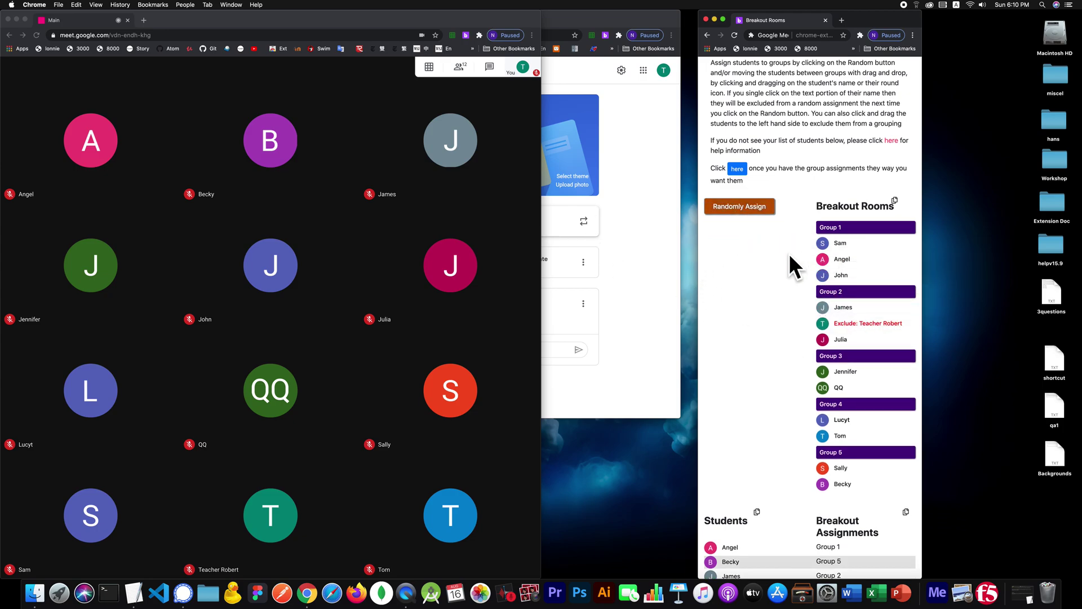
left_click(855, 324)
left_click_drag(862, 325, 756, 262)
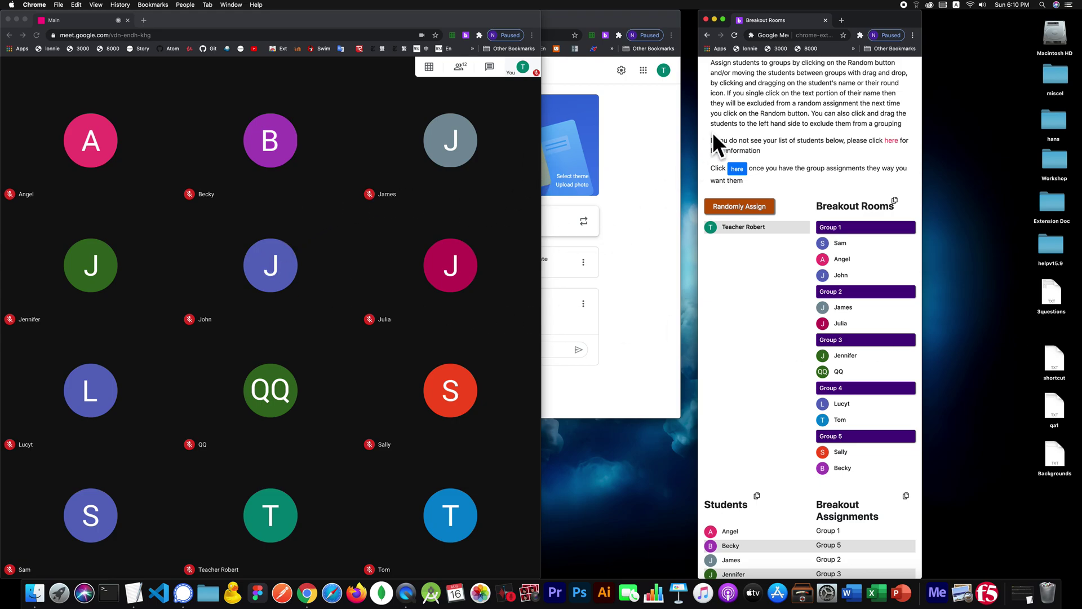
scroll(745, 161, "up", 5)
left_click(752, 162)
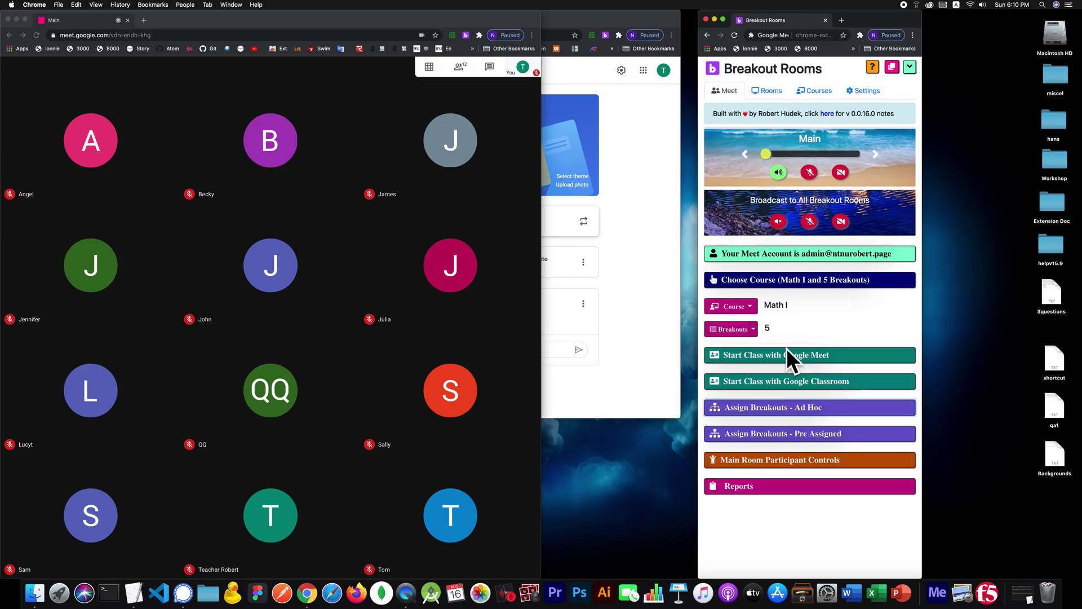
left_click(757, 350)
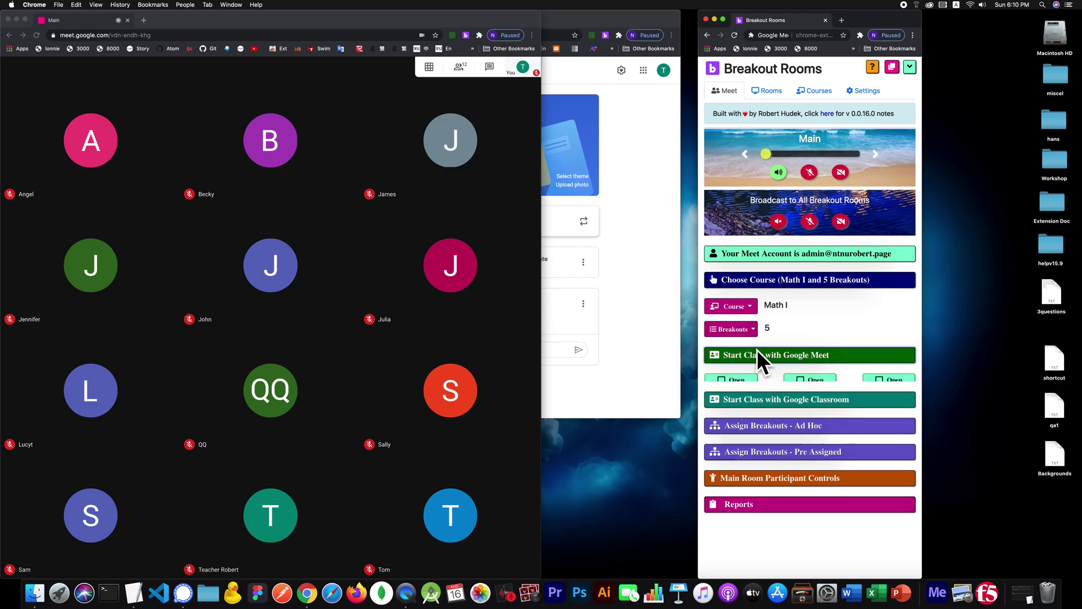
left_click(795, 353)
left_click(749, 275)
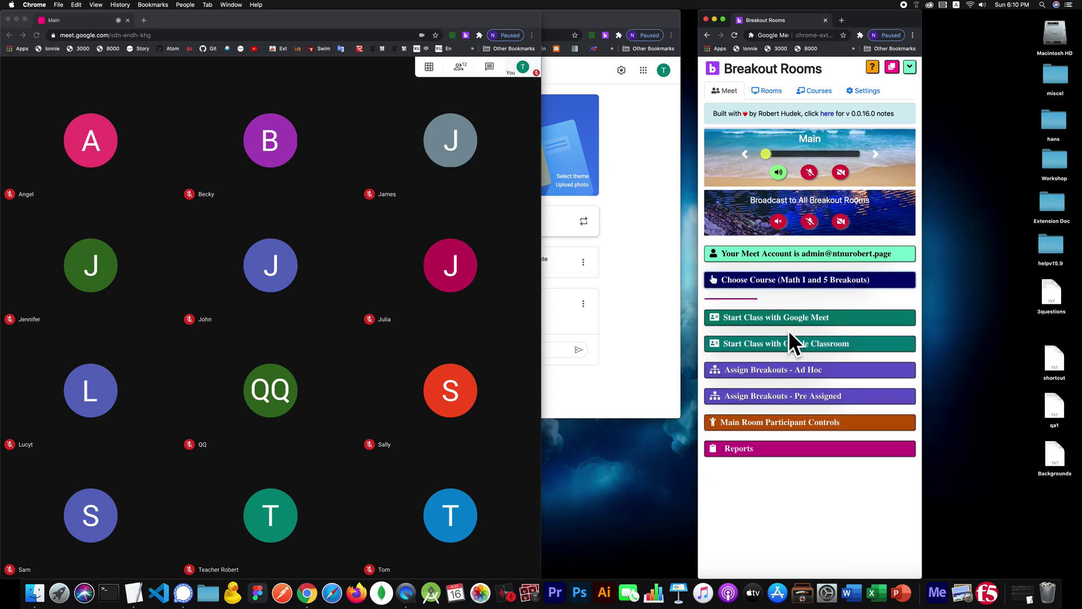
left_click(805, 363)
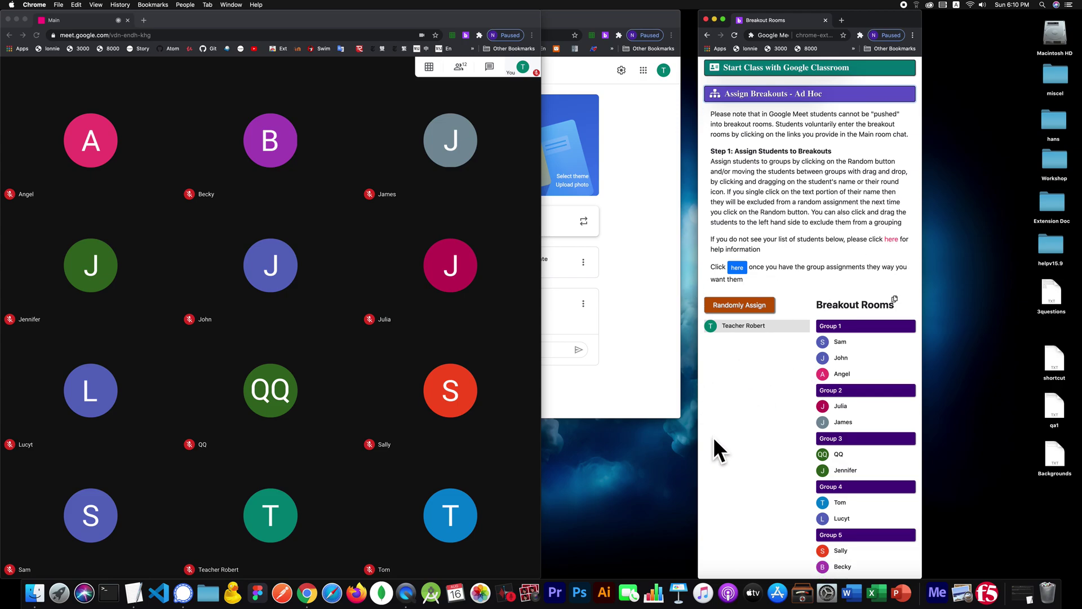
left_click(890, 238)
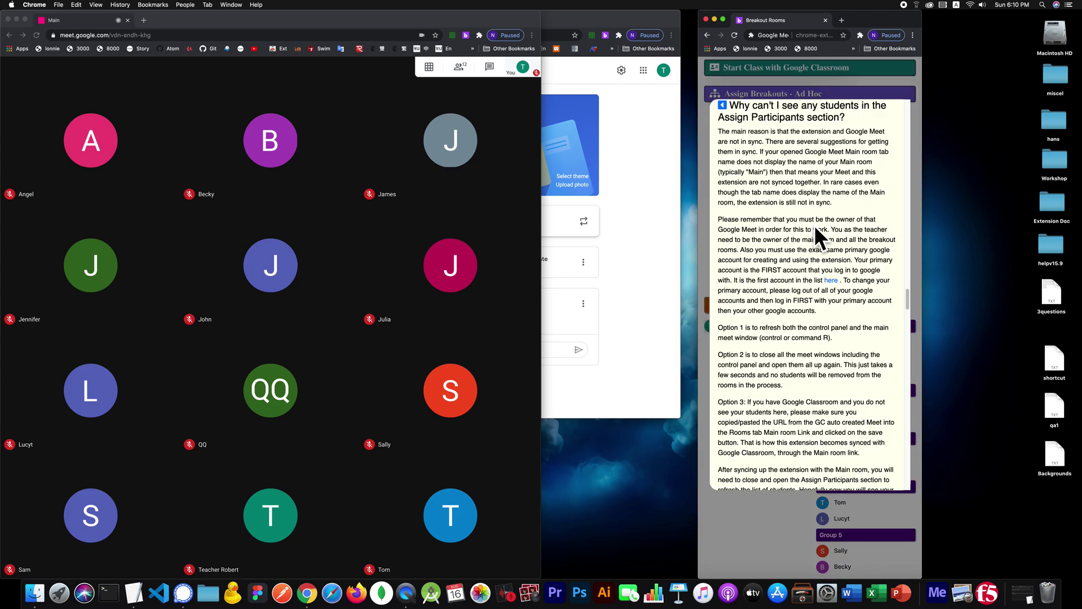
scroll(853, 377, "down", 3)
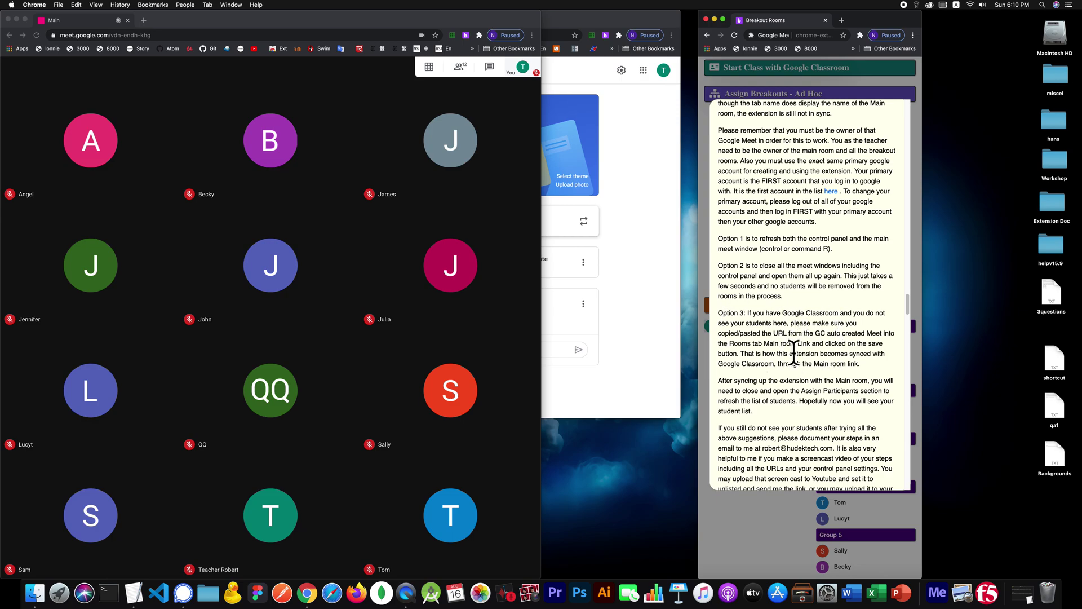
left_click(785, 85)
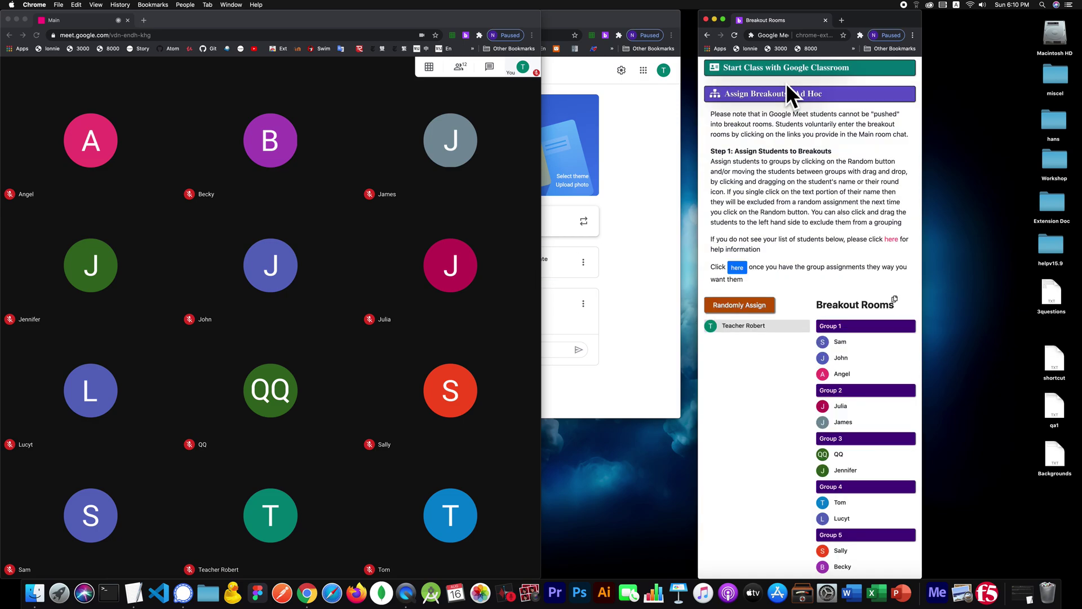
Step: Show the Start Class with Google Classroom steps, then return to the Meet window
left_click(776, 90)
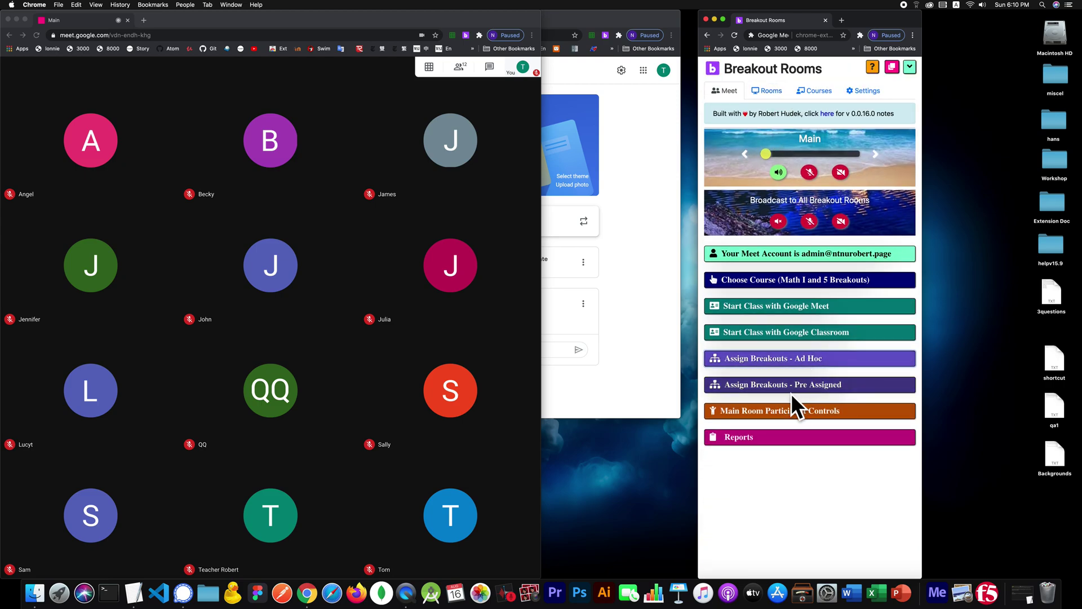
left_click(810, 332)
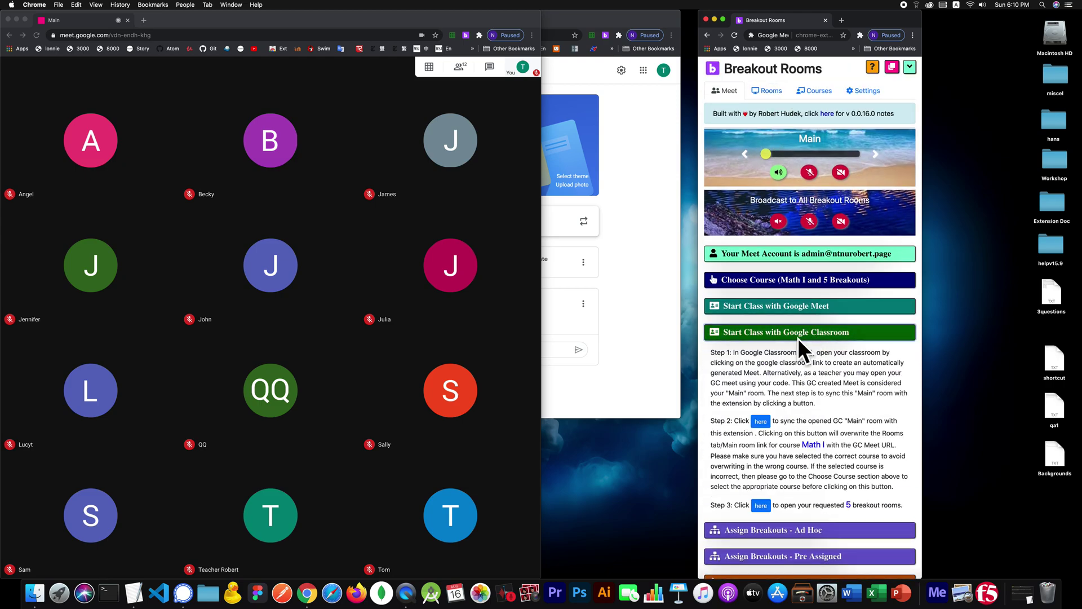
scroll(797, 337, "down", 1)
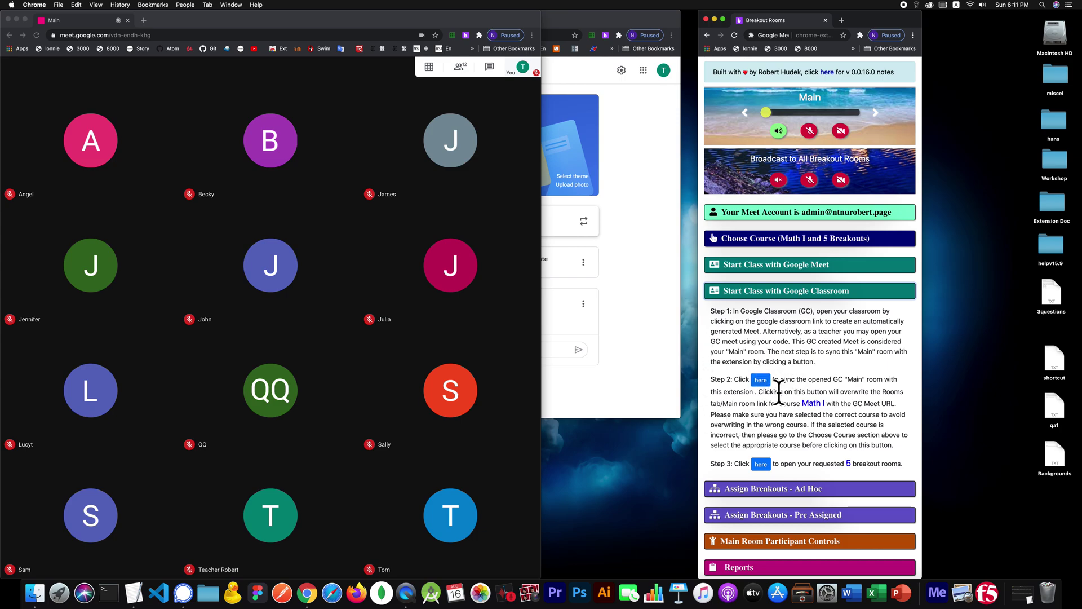
left_click(73, 21)
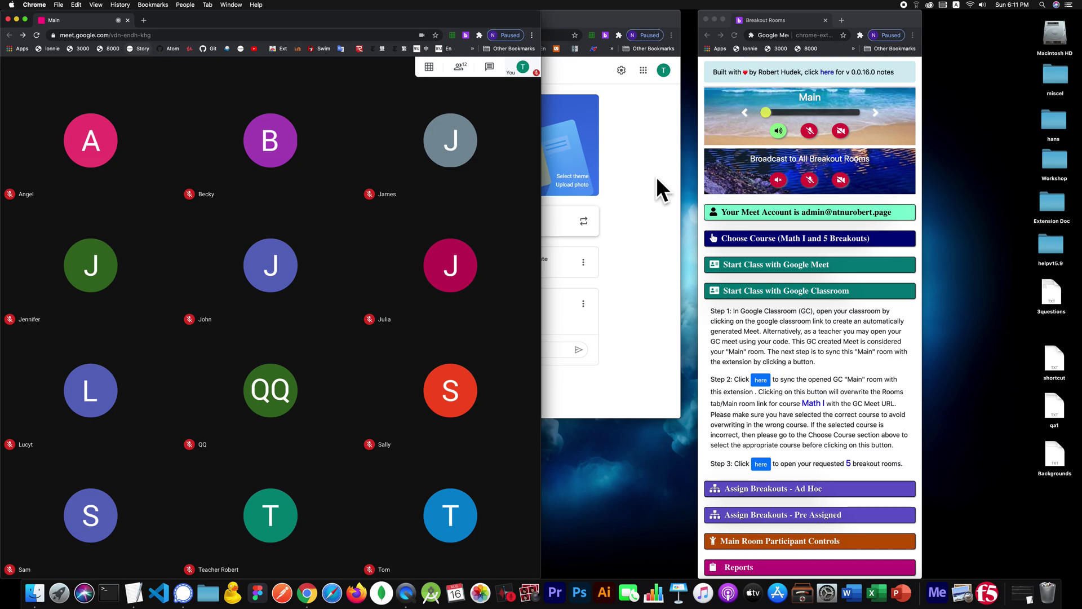